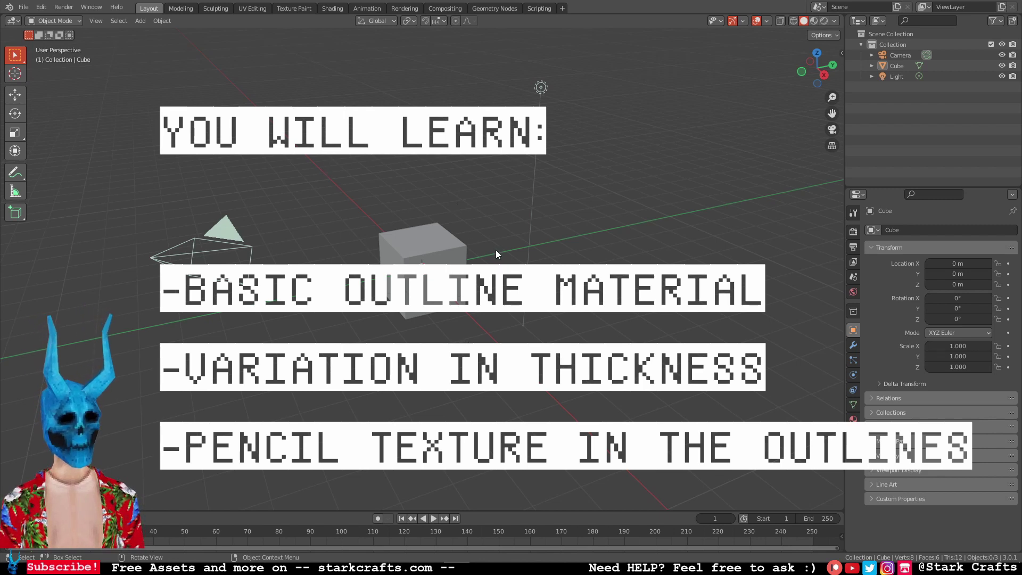
middle_drag(446, 213, 532, 224)
middle_drag(422, 261, 468, 259)
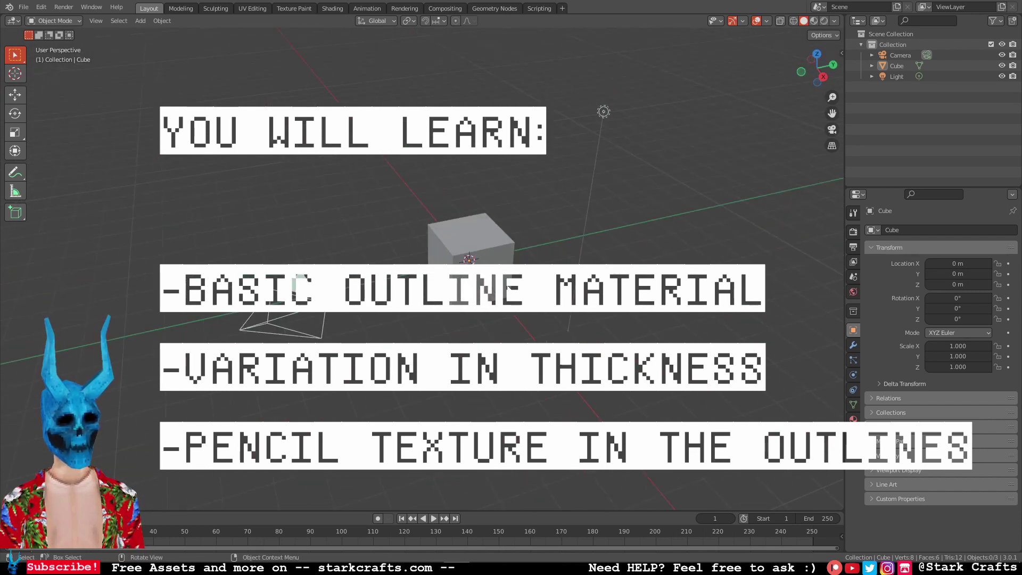
middle_drag(542, 240, 373, 233)
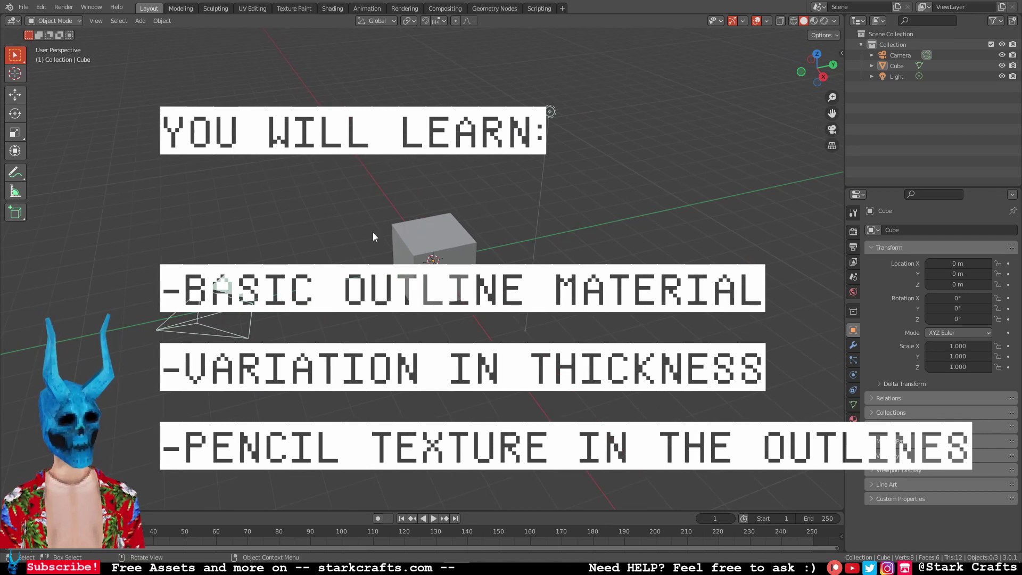
click(423, 235)
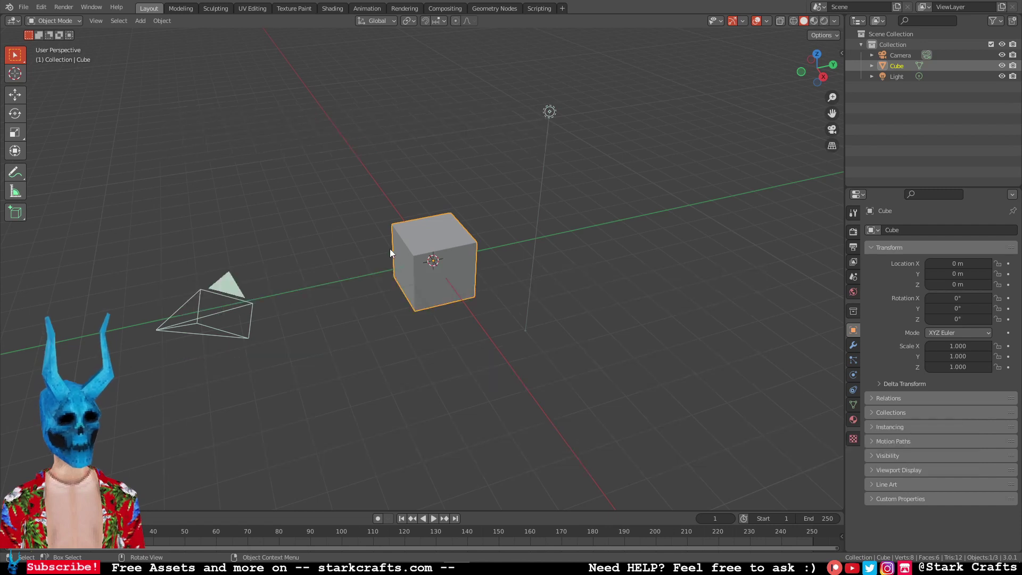
click(530, 263)
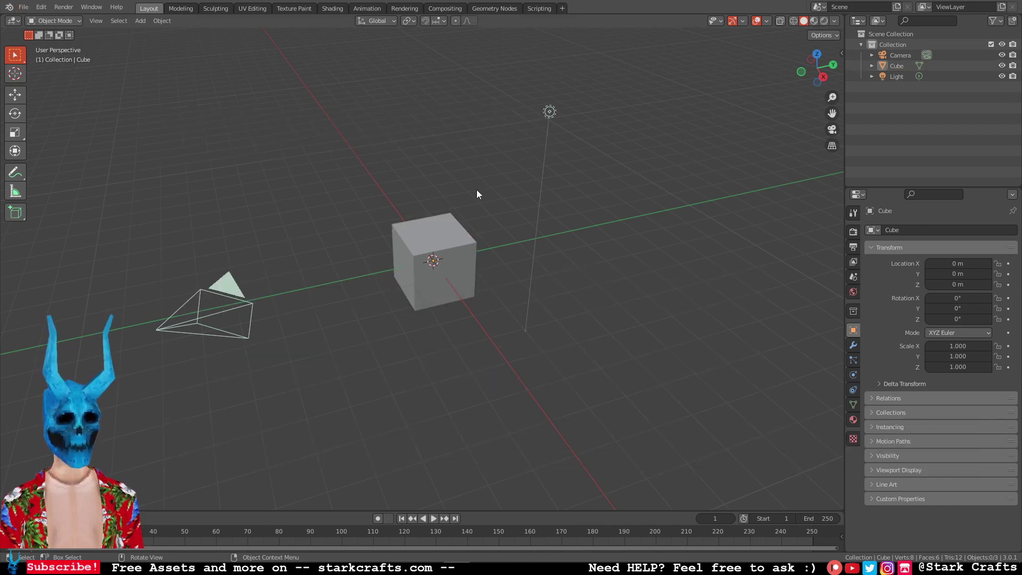
middle_drag(477, 194, 464, 245)
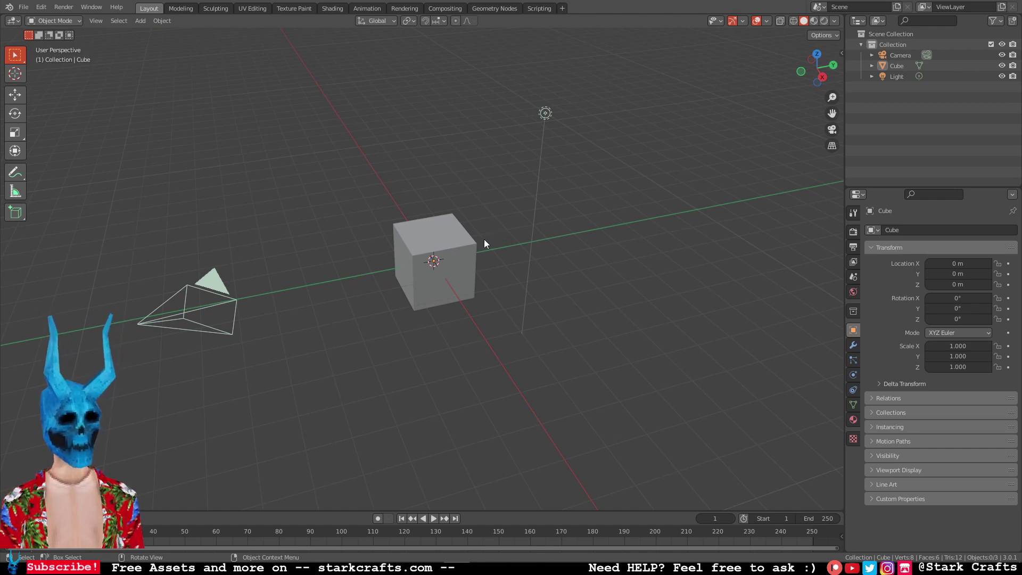
click(439, 232)
key(alt+a)
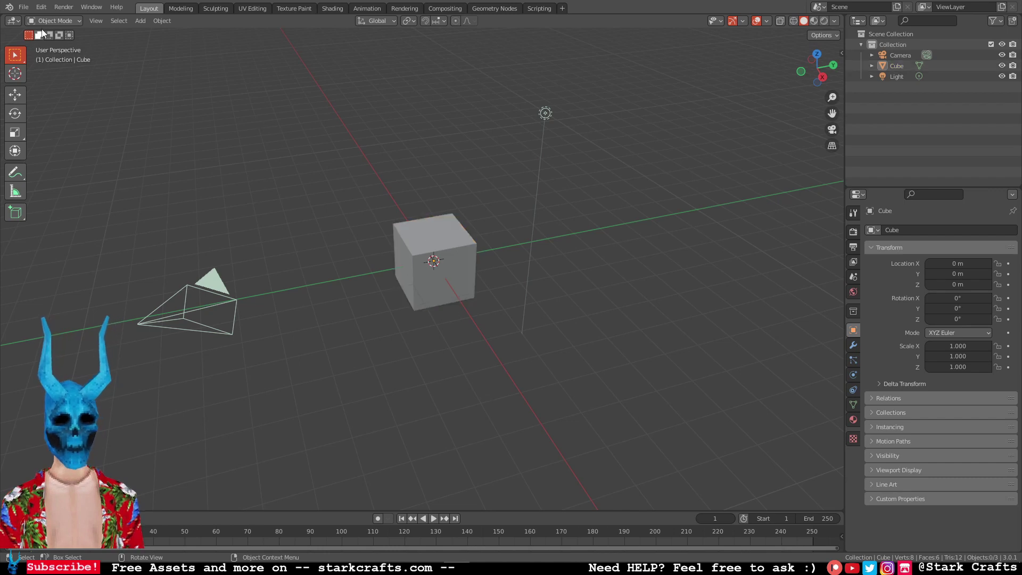
- Import the rigged Hellcore_Demon character from an FBX file
click(23, 7)
mouse_move(52, 155)
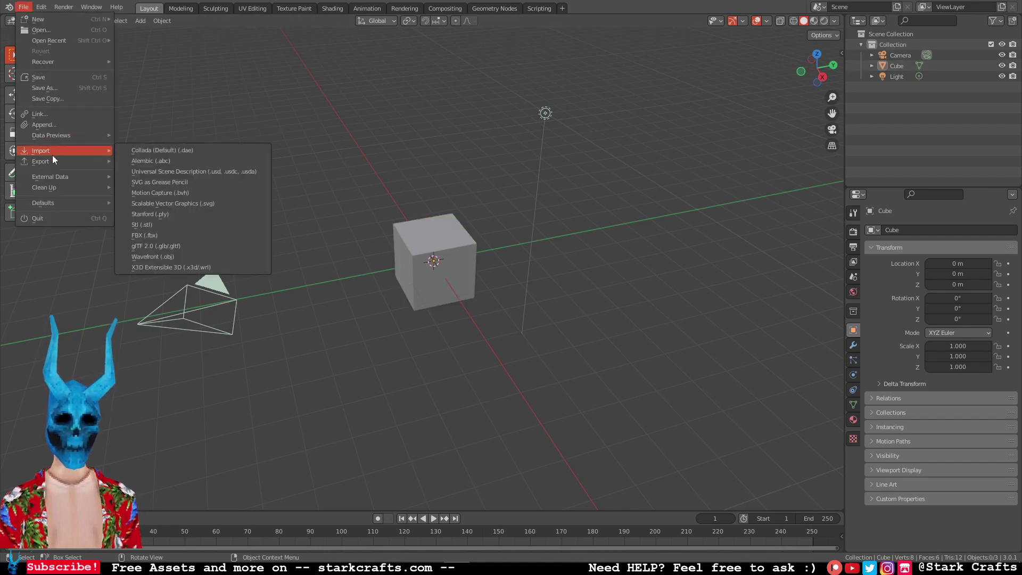
click(162, 234)
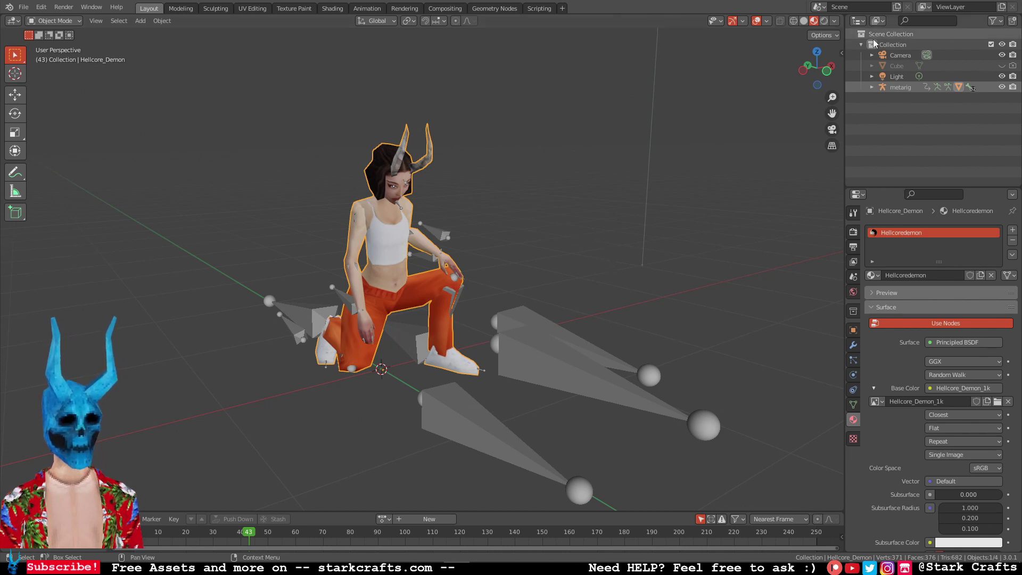
- Hide the character's metarig armature and shrink the timeline area to give the 3D viewport more room
middle_drag(566, 146, 560, 217)
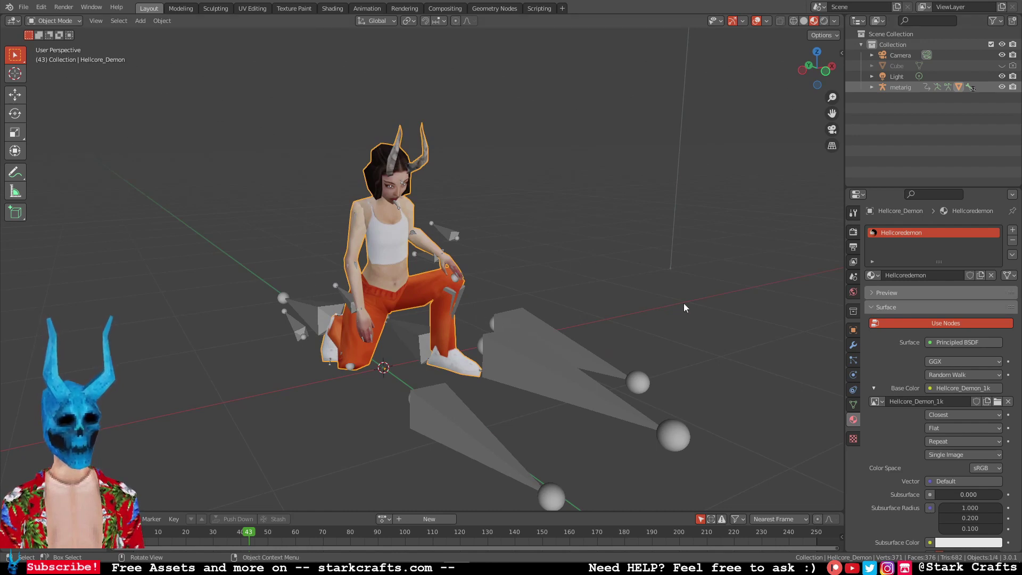
click(544, 381)
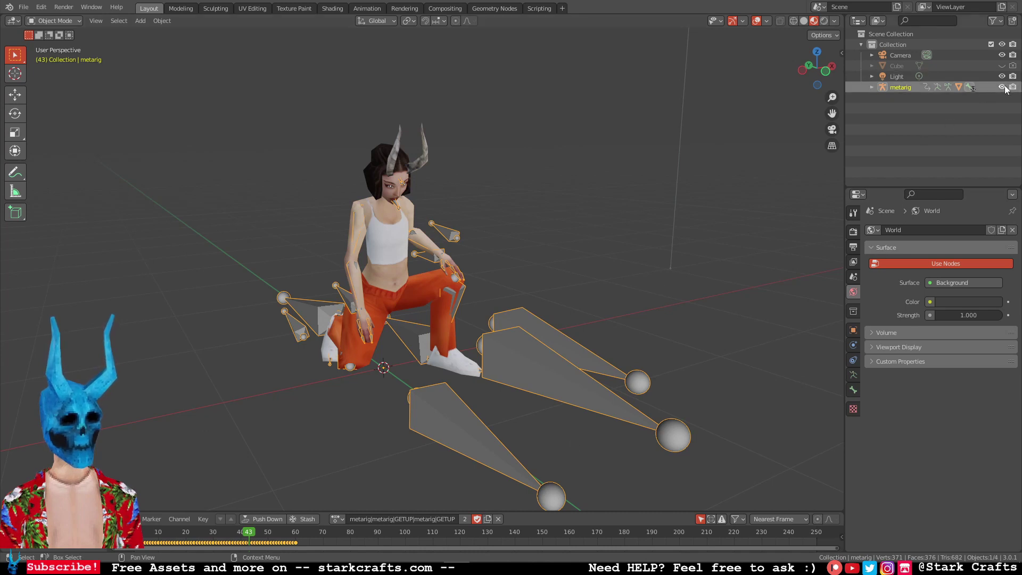
key(h)
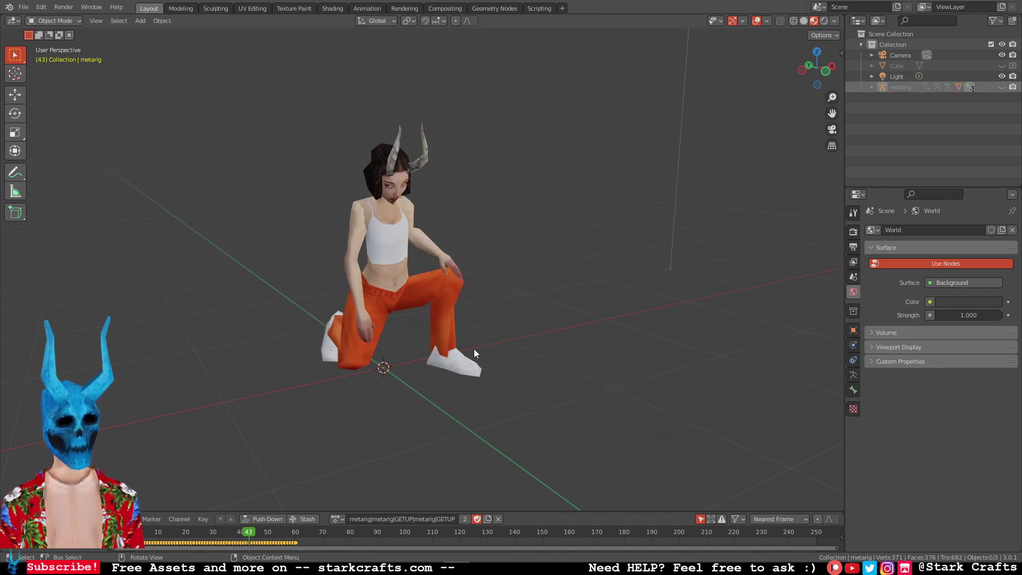
drag(508, 511, 514, 541)
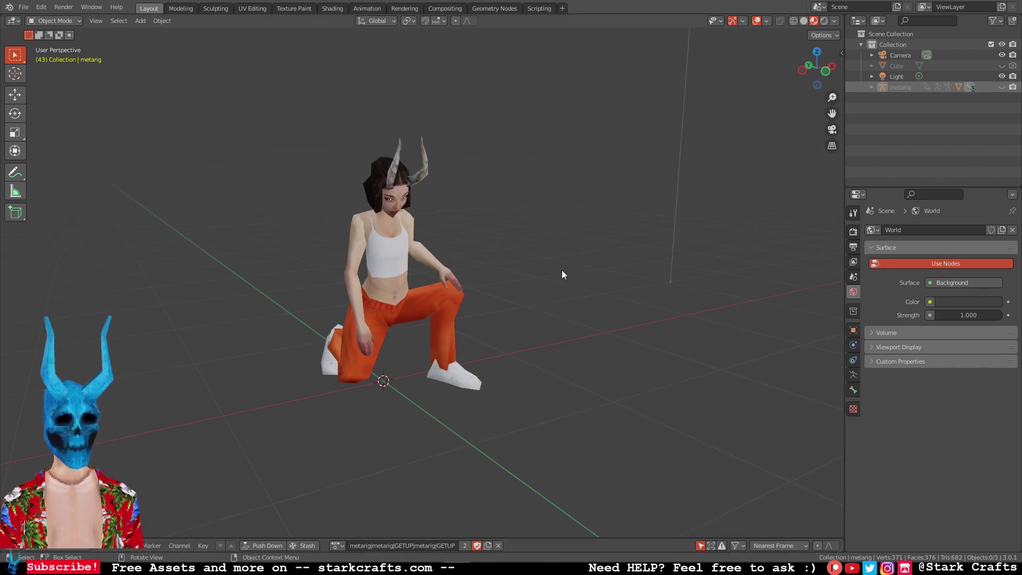
scroll(561, 269, up, 4)
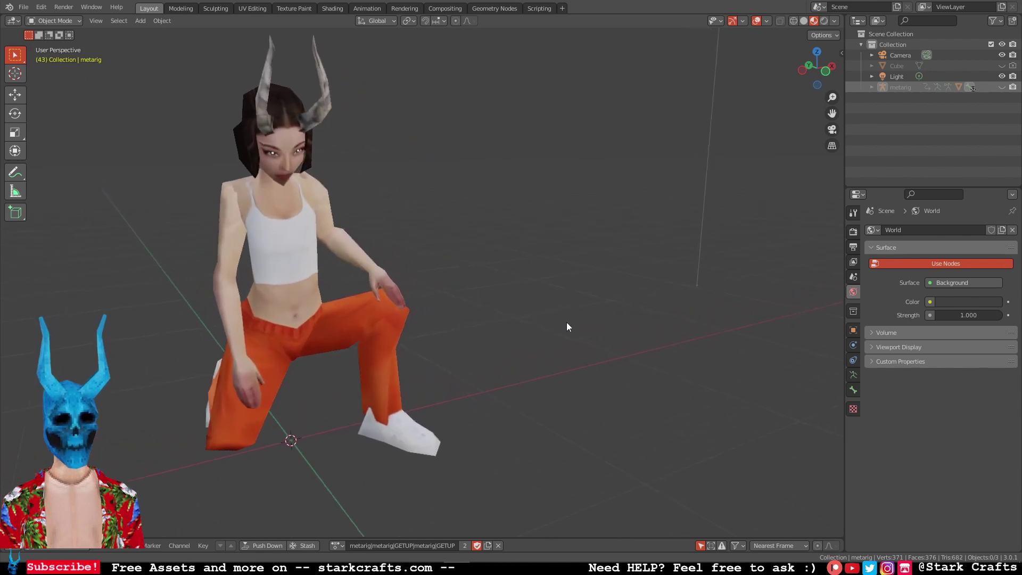
shift+middle_drag(541, 289, 604, 294)
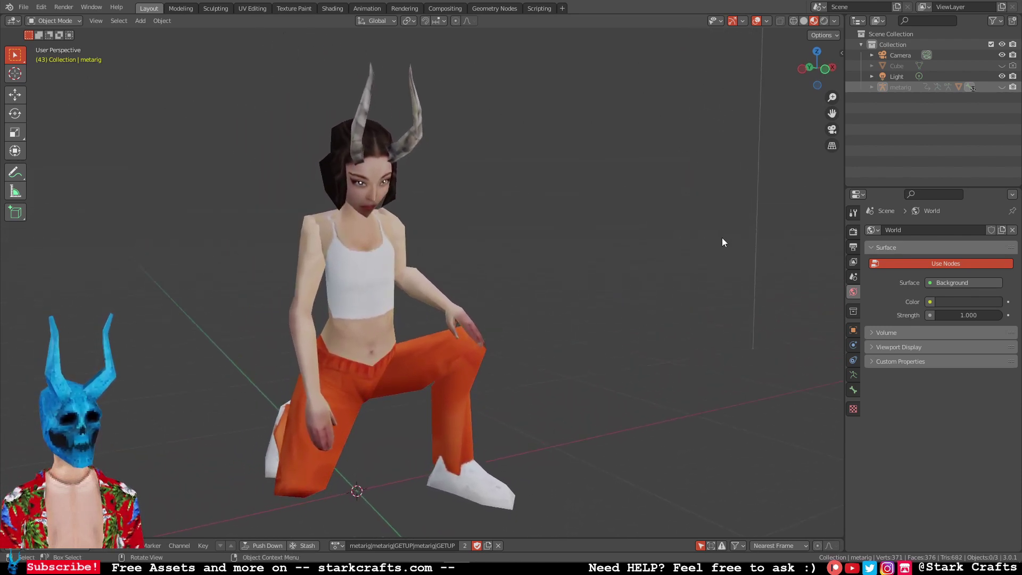
- Add a second material slot to the Hellcore_Demon mesh with a new material named outline
click(959, 87)
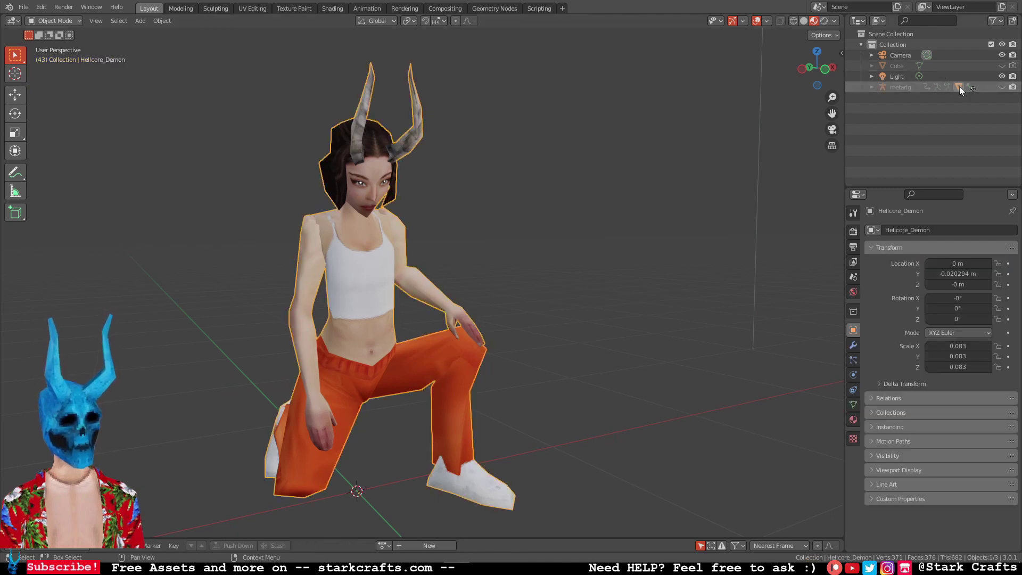
click(851, 420)
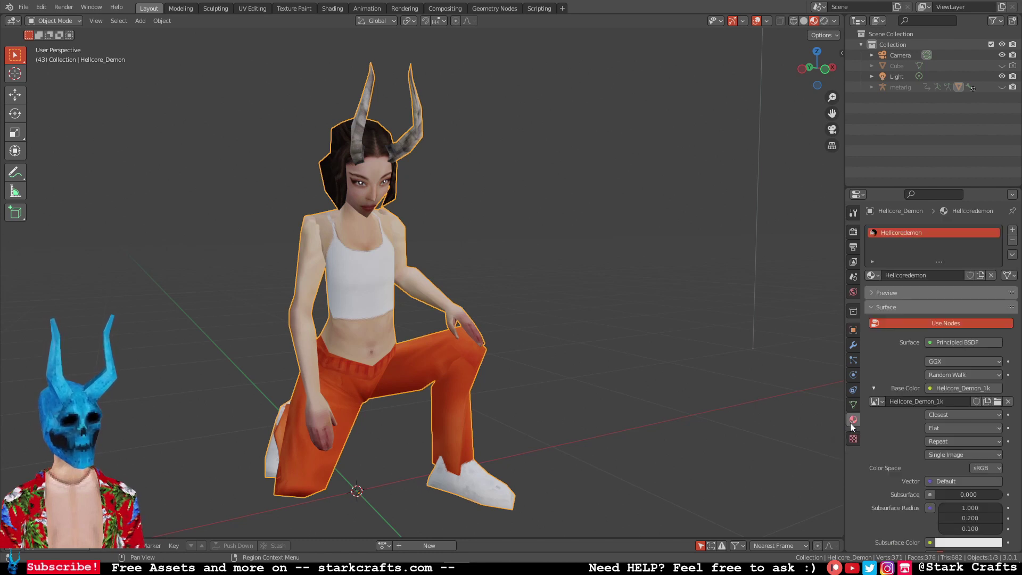
click(1015, 234)
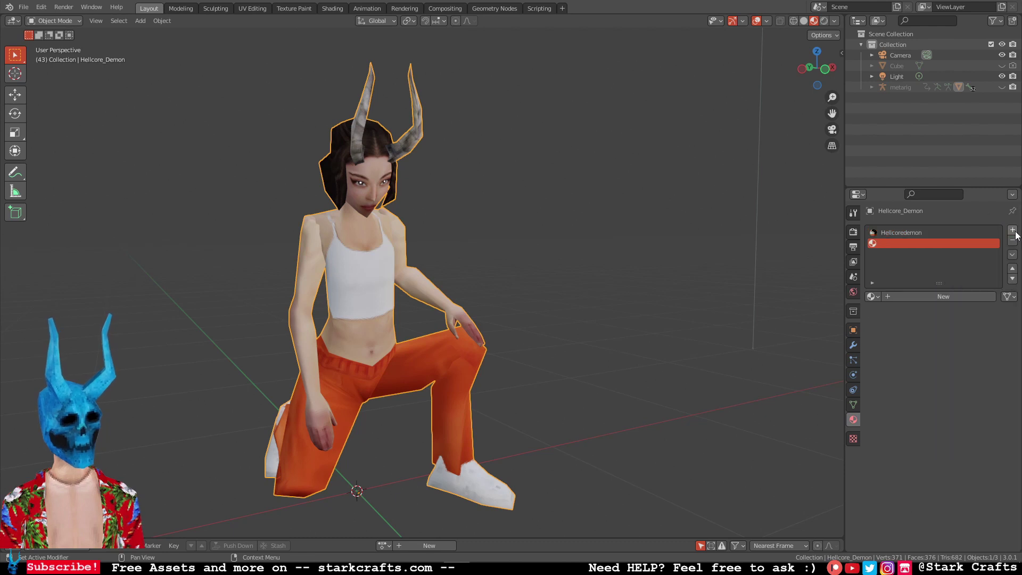
click(907, 295)
click(906, 296)
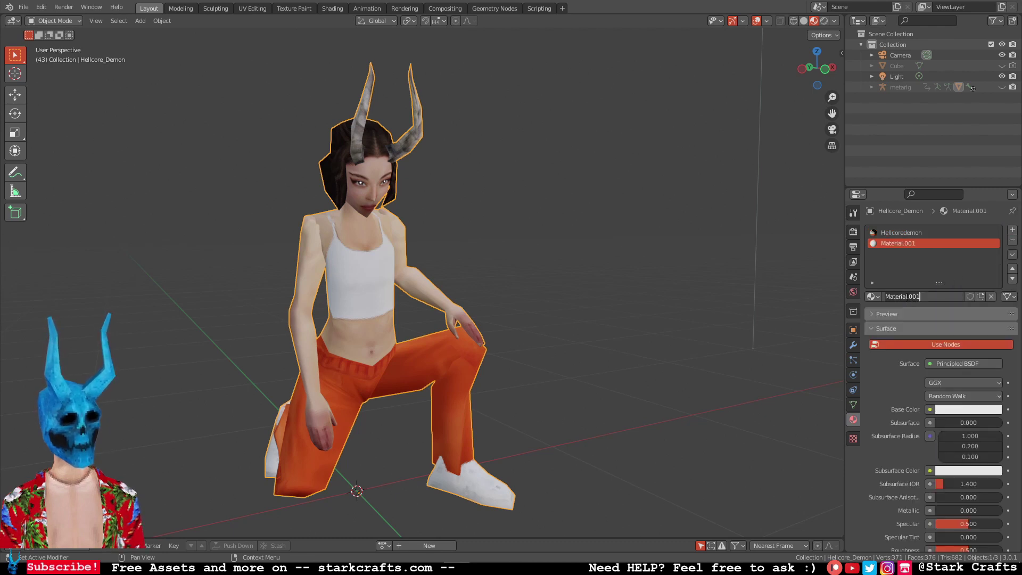
text(outlin)
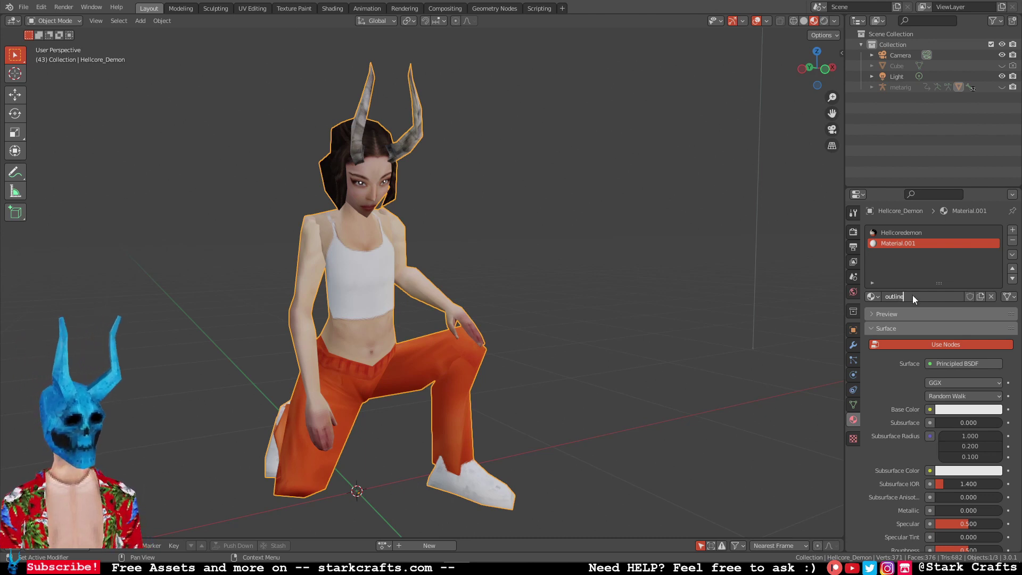
text(e)
key(Return)
- Give the outline material a black base color, specular 0 and roughness 1
scroll(903, 368, down, 2)
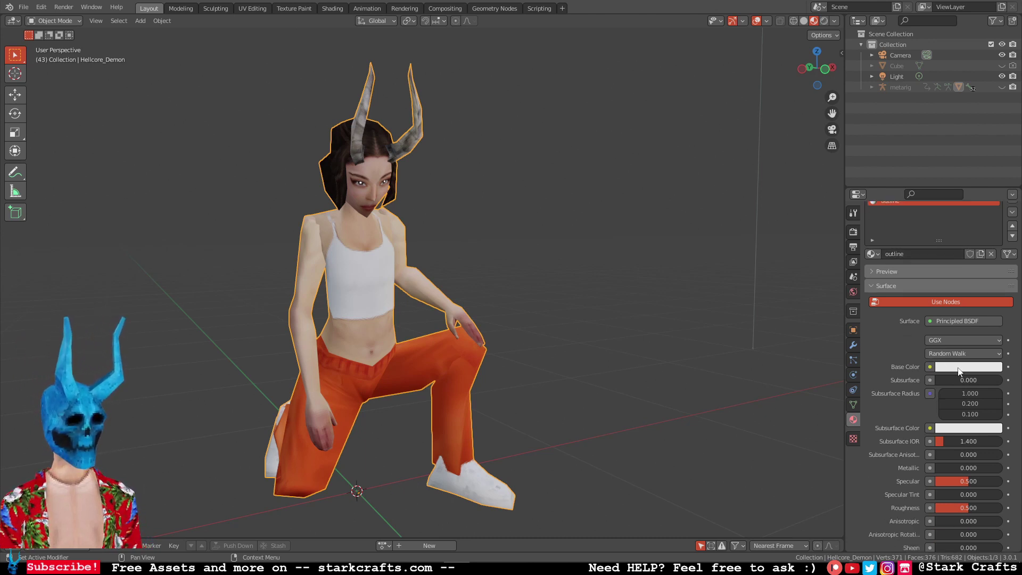
click(958, 367)
drag(992, 259, 993, 292)
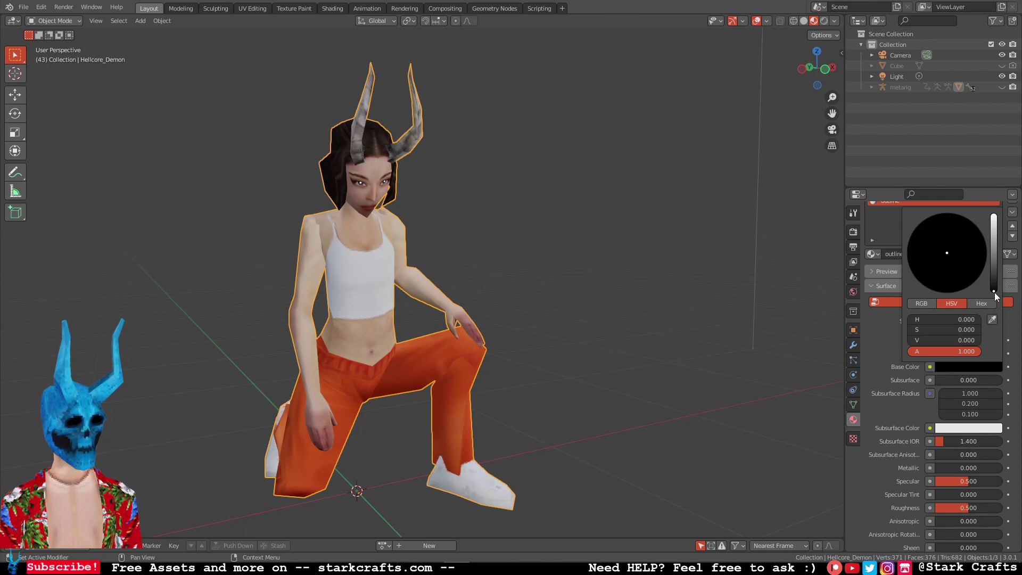
scroll(950, 426, down, 2)
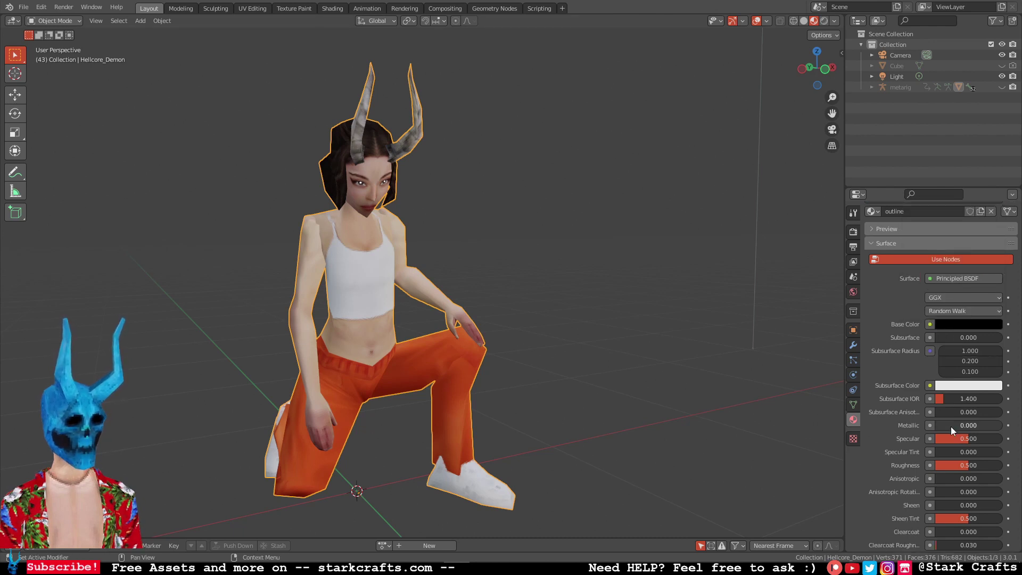
drag(969, 438, 991, 464)
- Enable Backface Culling for the outline material and set its blend mode to Alpha Hashed
scroll(990, 464, down, 9)
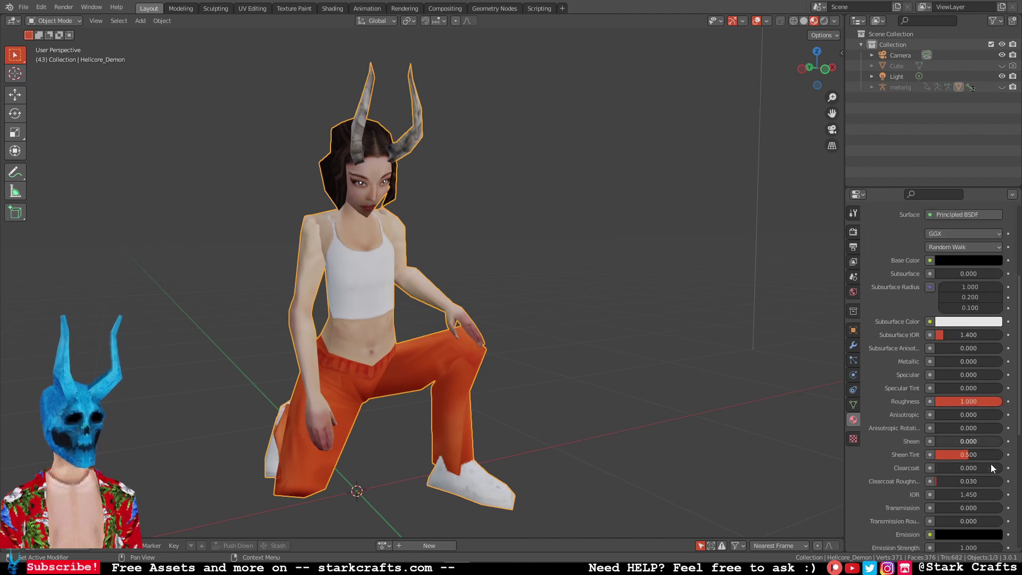
scroll(991, 463, down, 5)
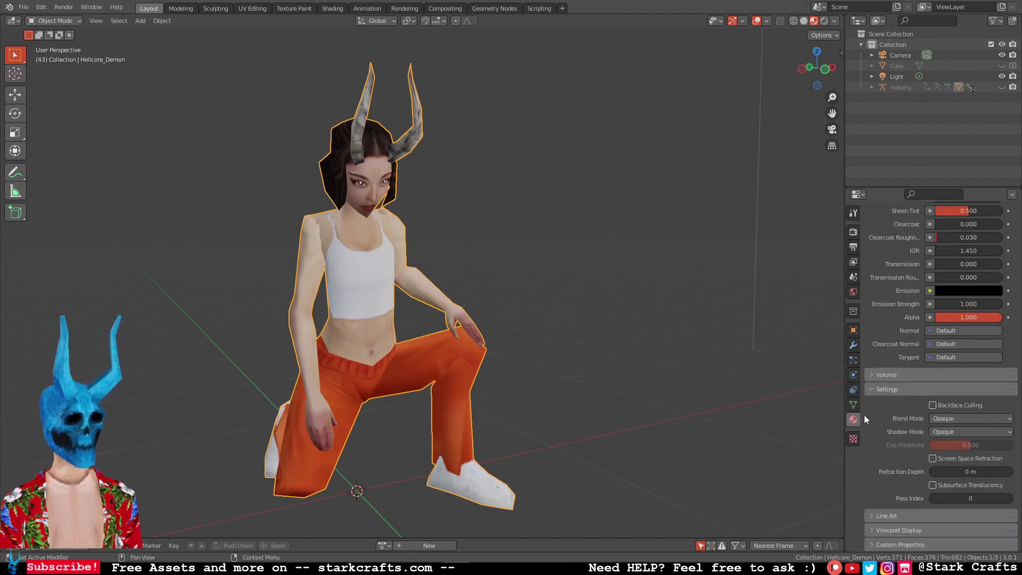
click(932, 405)
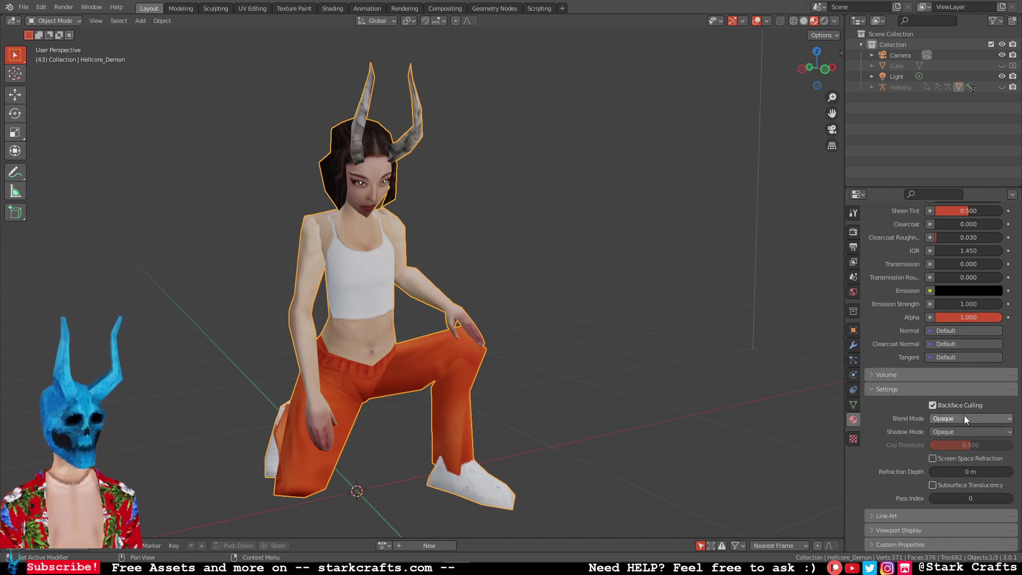
click(963, 417)
click(956, 418)
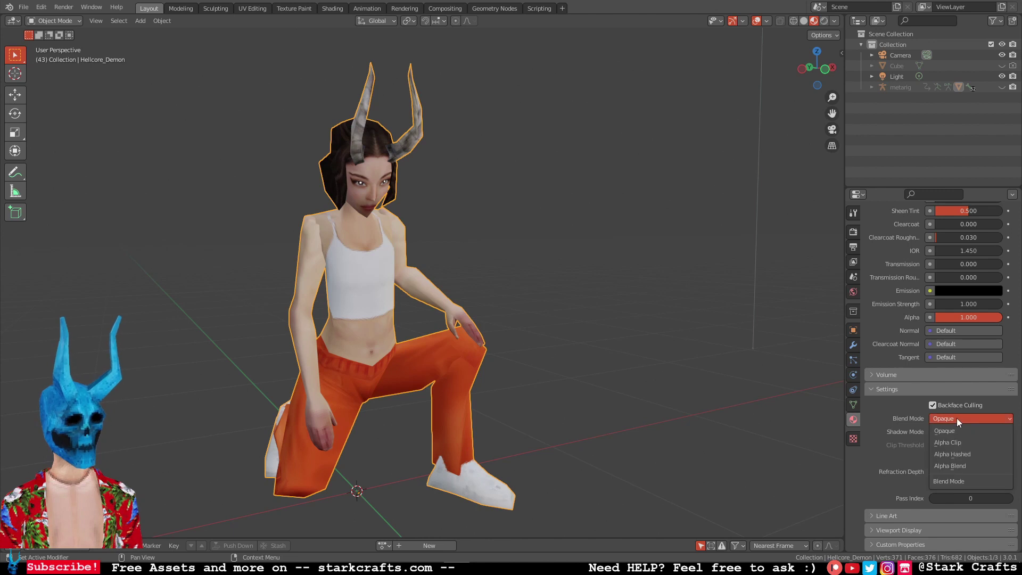
click(976, 454)
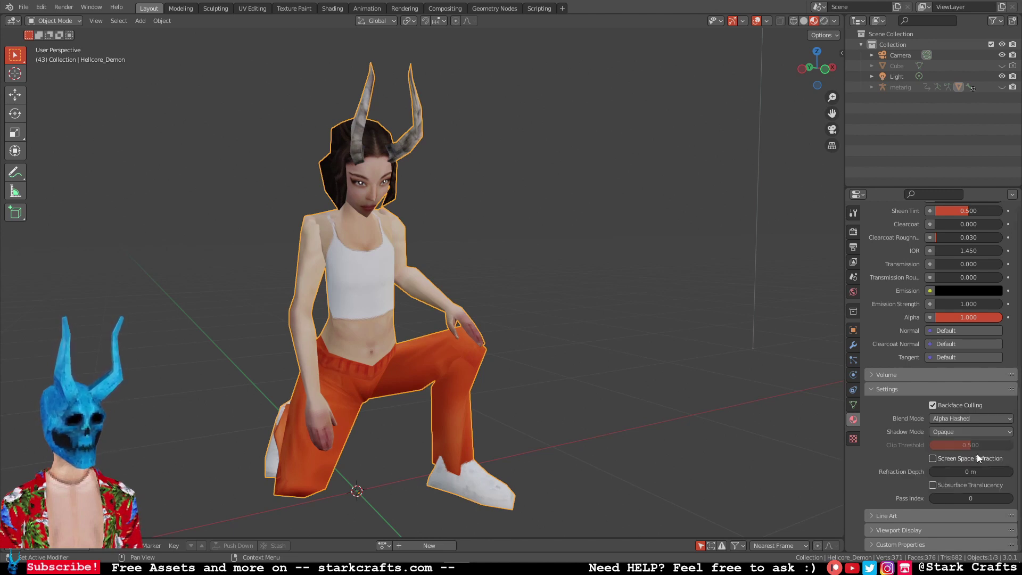
- Open the character mesh's modifier properties and start the Shortcut VUr input display in the viewport
click(852, 345)
click(934, 130)
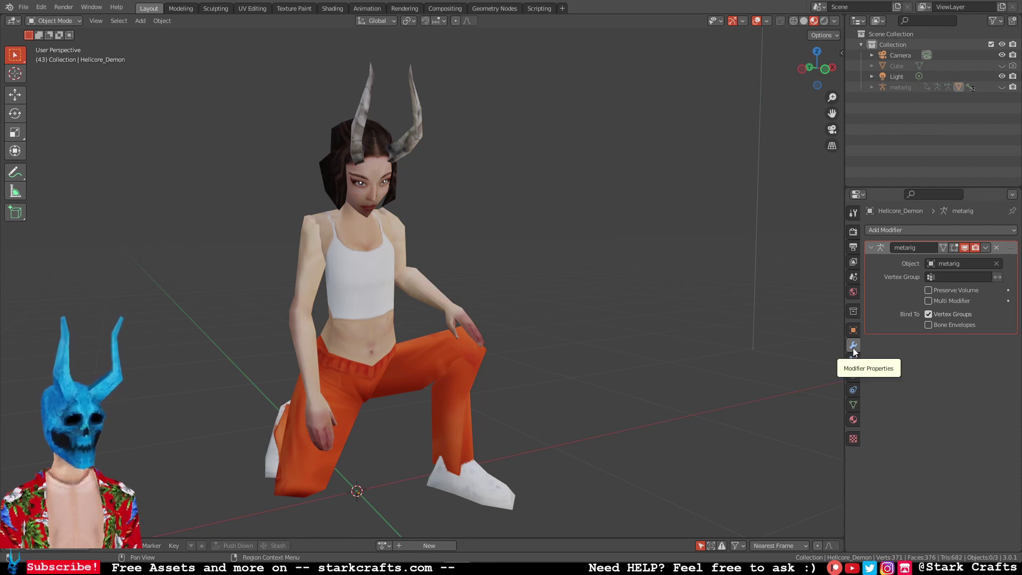
click(840, 54)
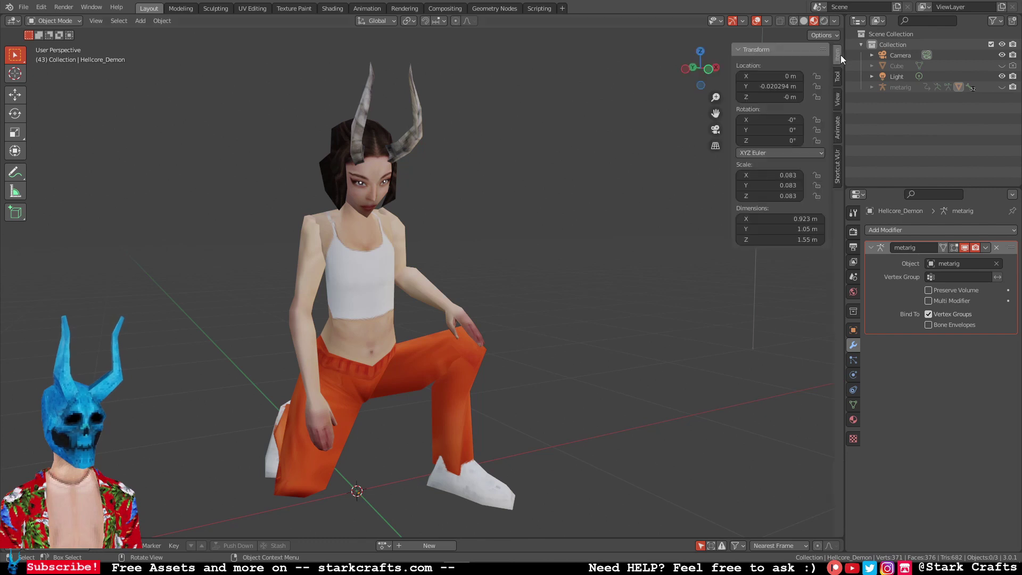
click(837, 168)
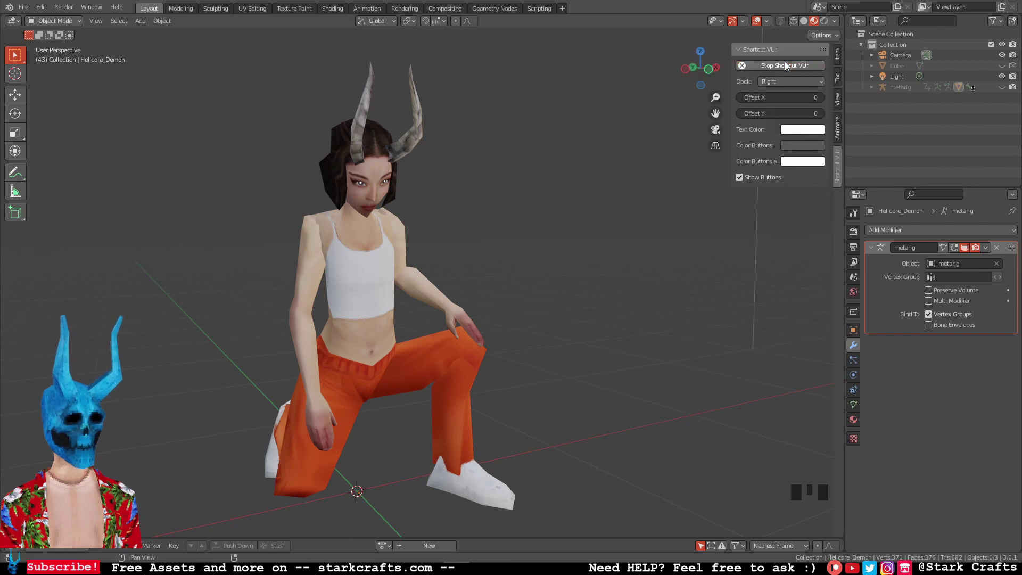
click(784, 65)
click(785, 65)
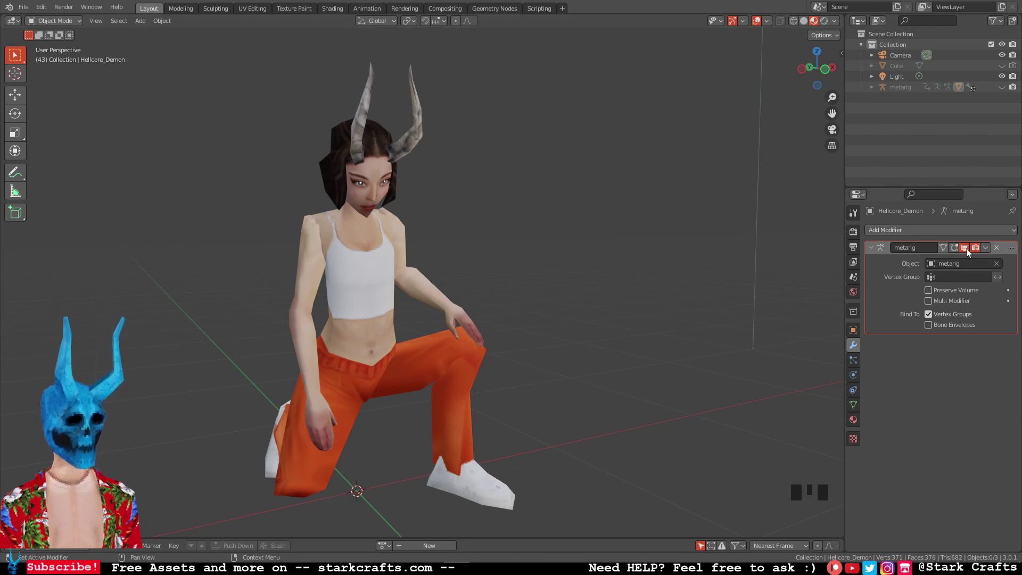
- Add a Solidify modifier to the Hellcore_Demon mesh below its armature modifier
click(913, 230)
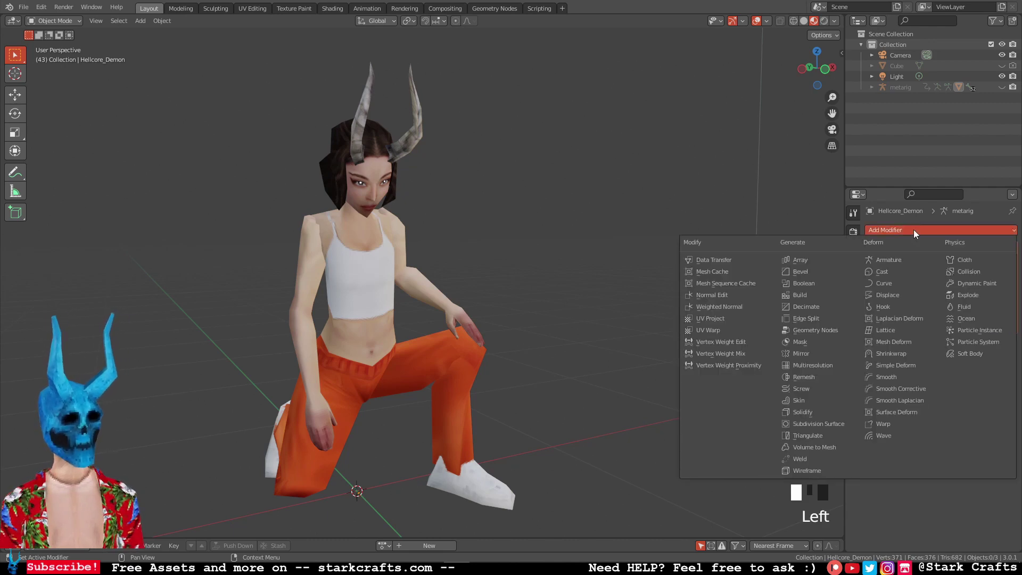
click(887, 260)
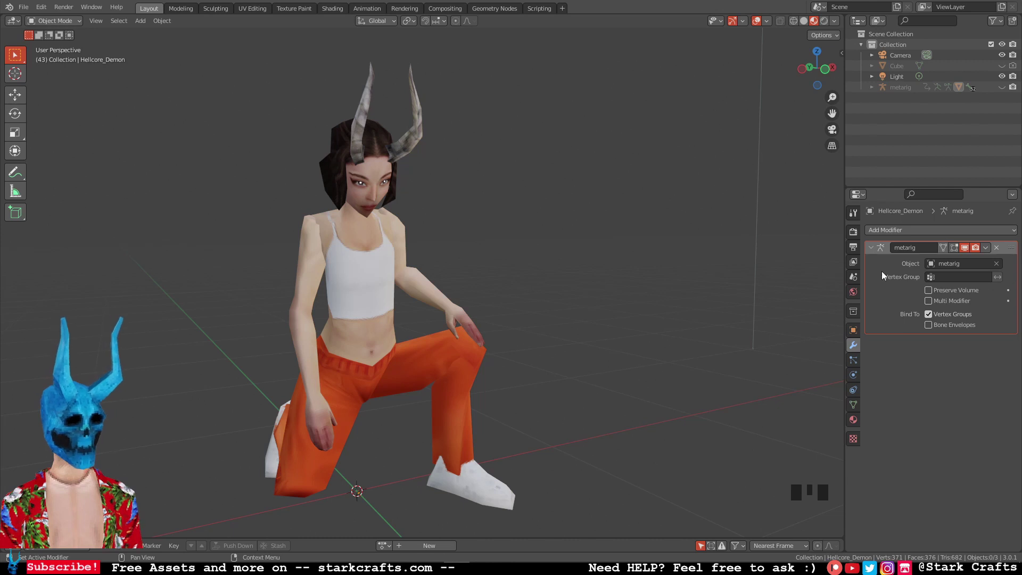
click(911, 231)
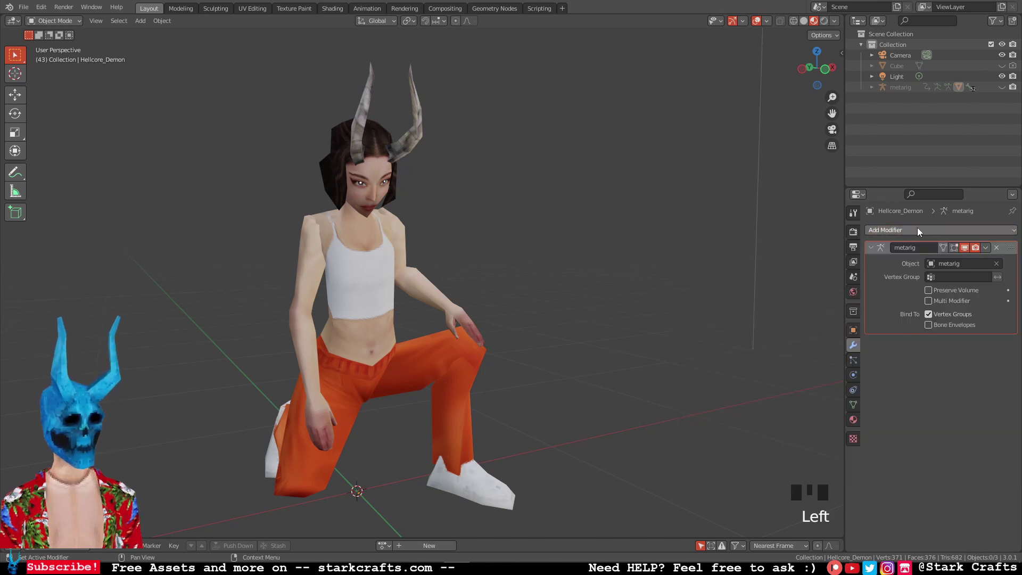
click(917, 228)
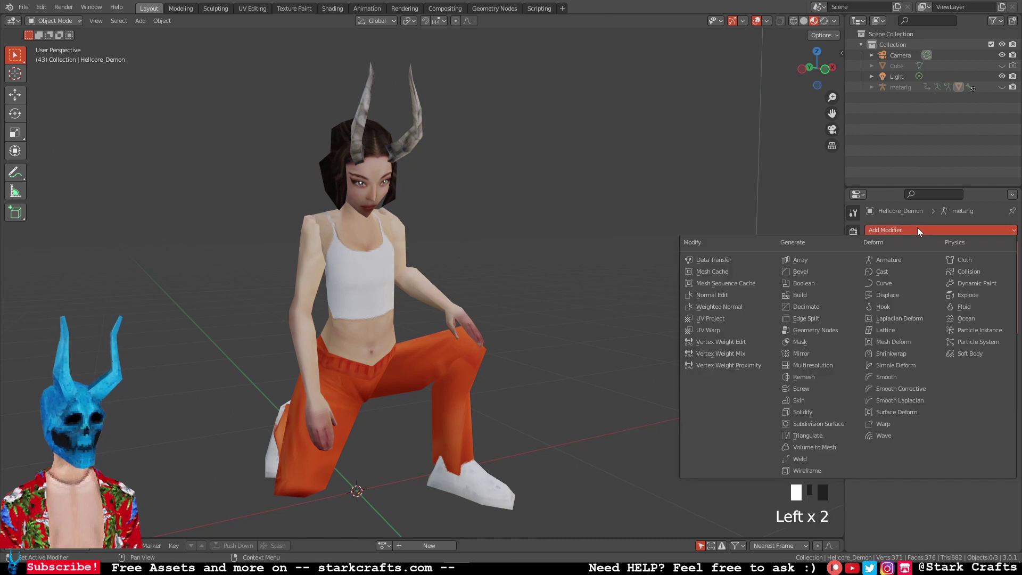
click(833, 414)
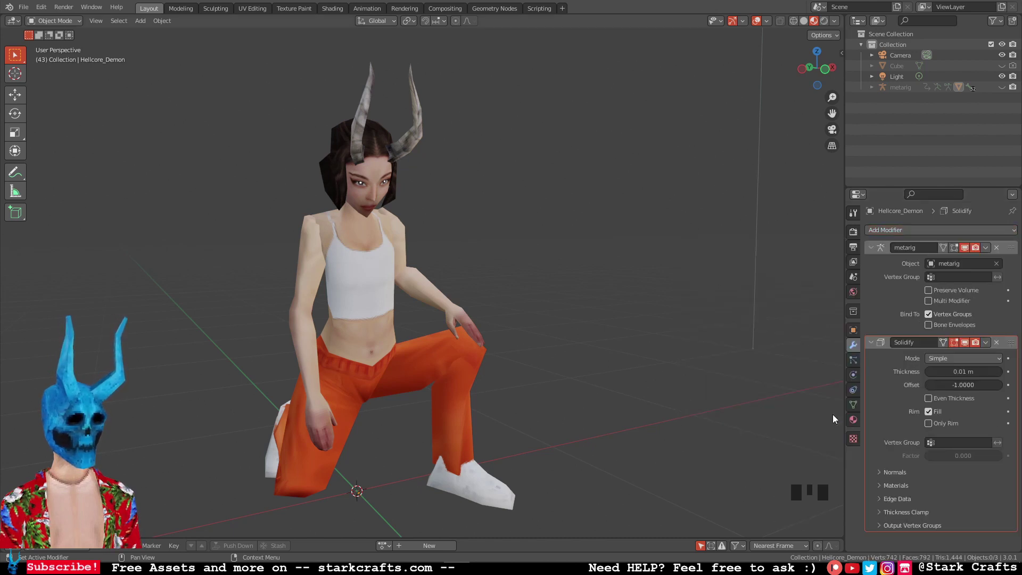
- Set the Solidify modifier's thickness to -0.05 m
click(929, 372)
click(929, 372)
click(929, 371)
click(929, 372)
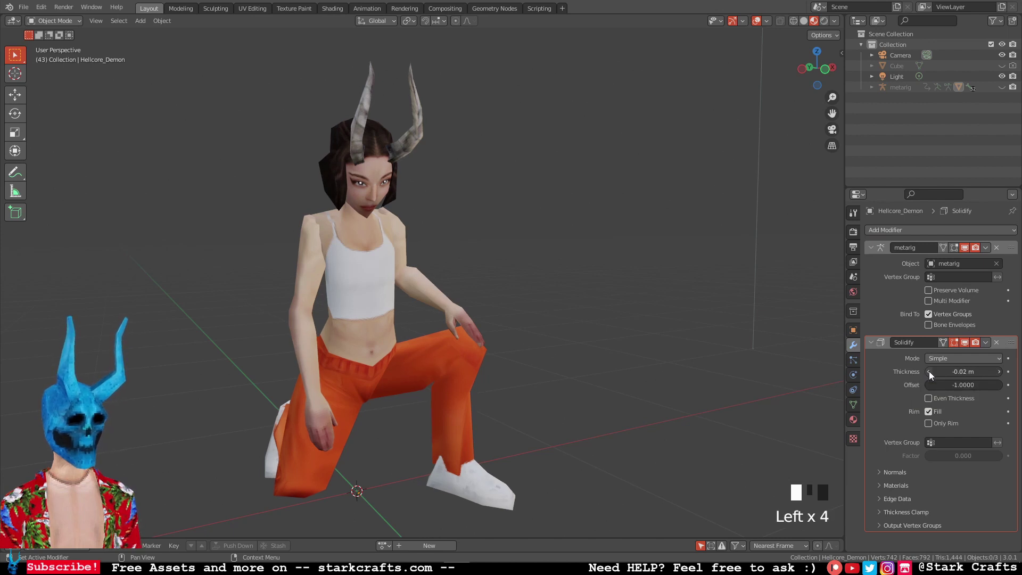
click(929, 371)
click(930, 371)
click(930, 371)
click(930, 372)
click(930, 372)
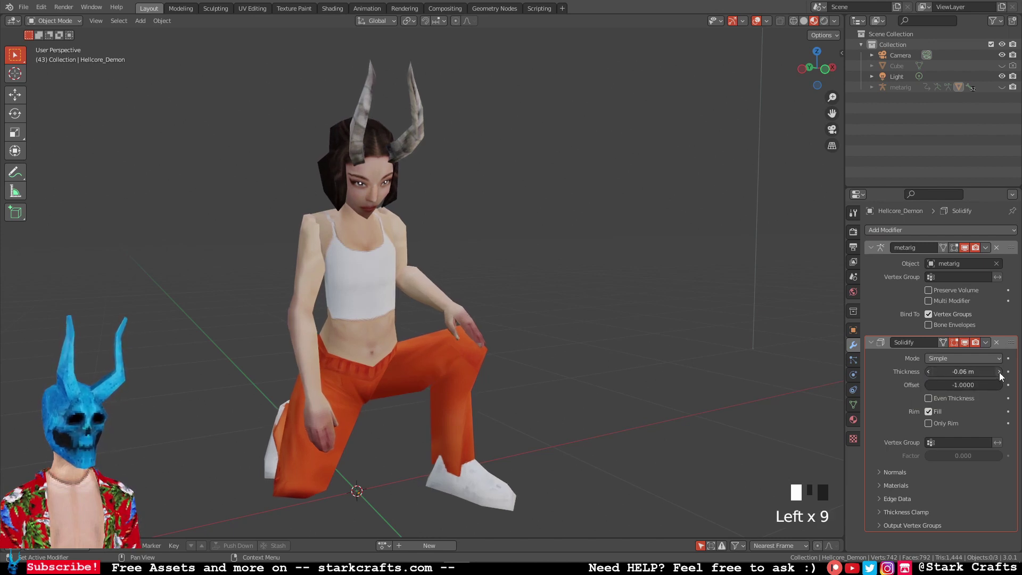
click(930, 372)
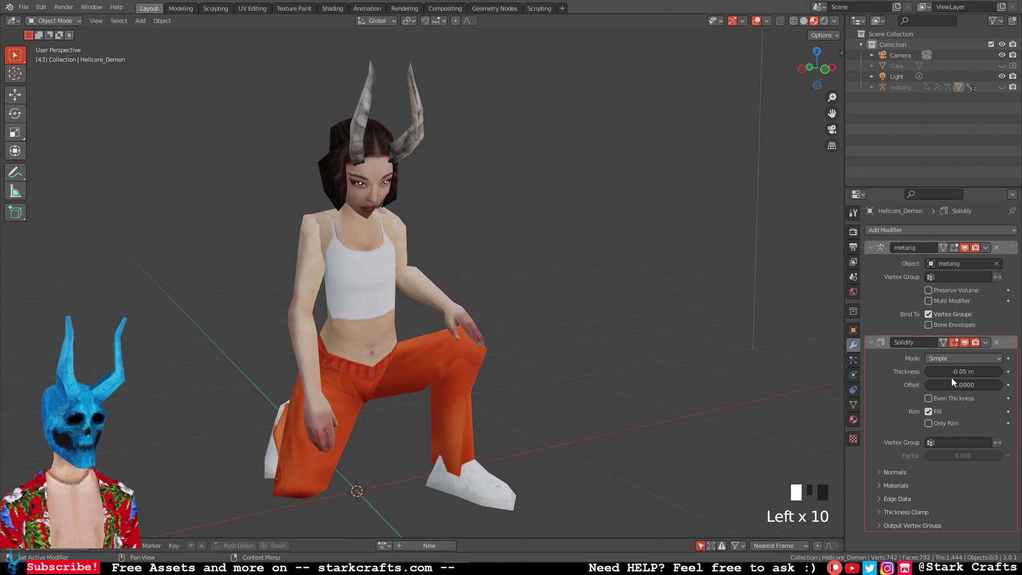
- Enlarge the modifier settings area and enable flipped normals in the Solidify modifier
drag(887, 185, 888, 119)
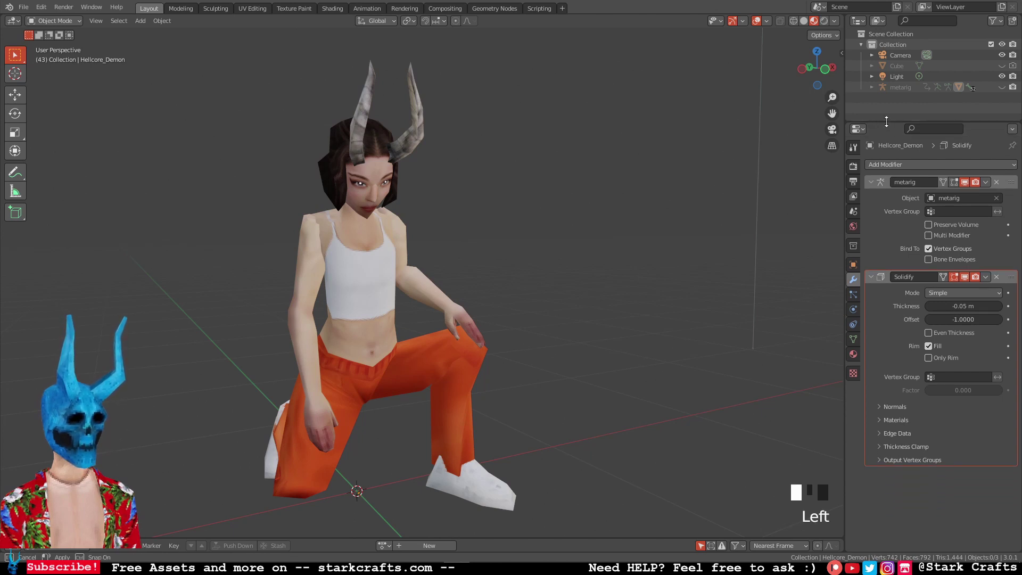
click(899, 406)
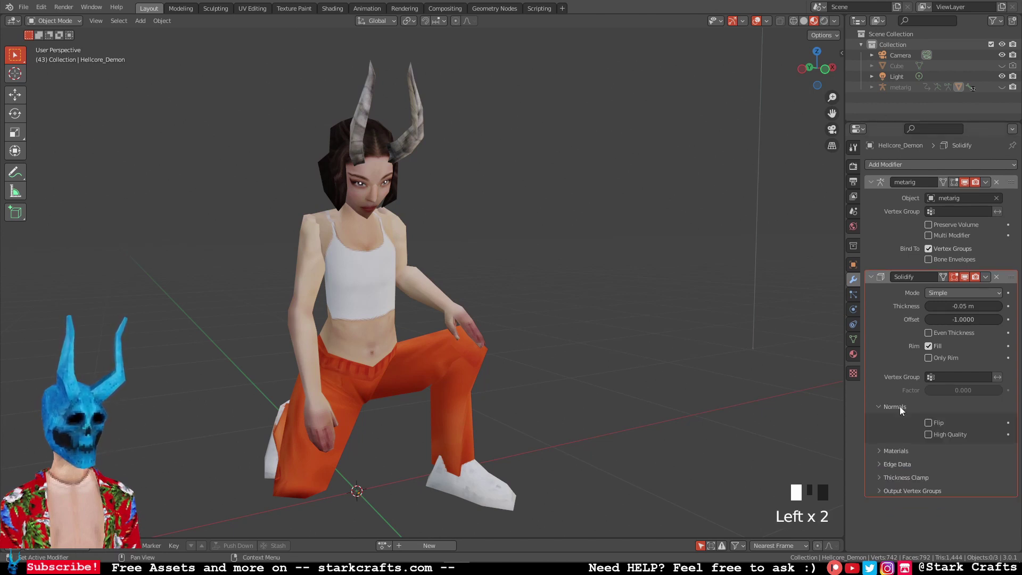
click(937, 421)
click(889, 406)
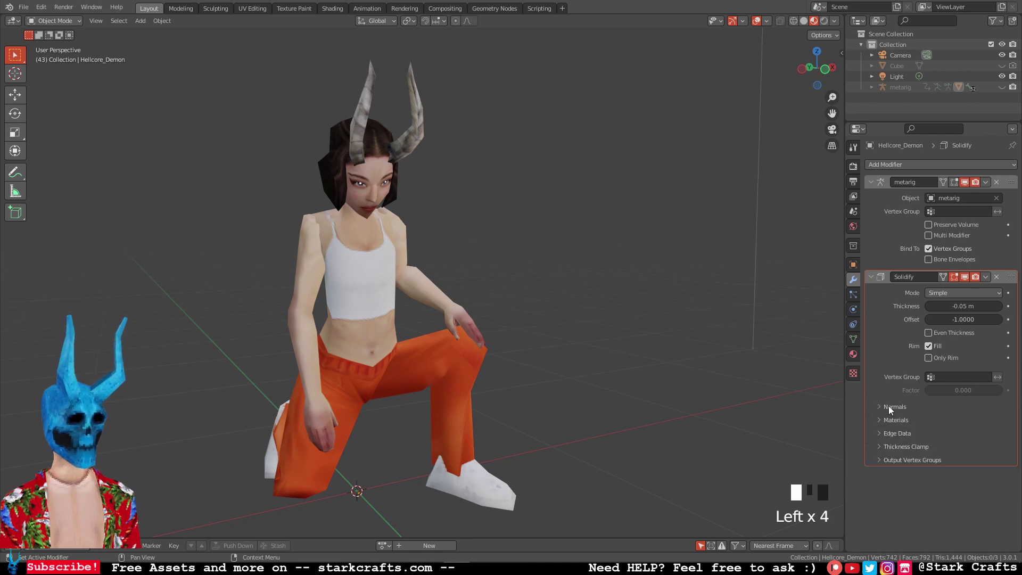
- Set the Solidify modifier's Material Offset to 1 so the shell uses the outline material
click(892, 419)
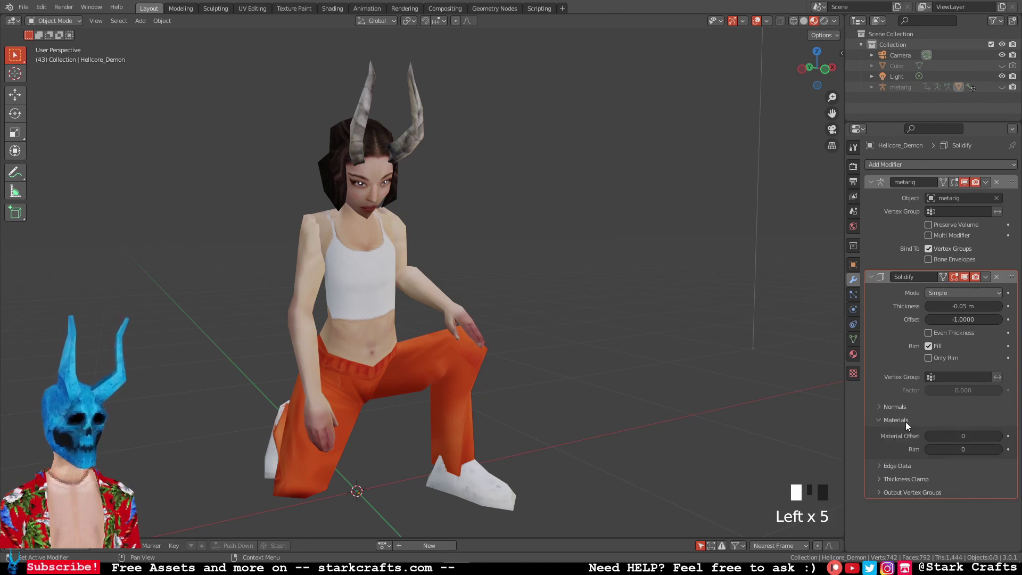
click(903, 407)
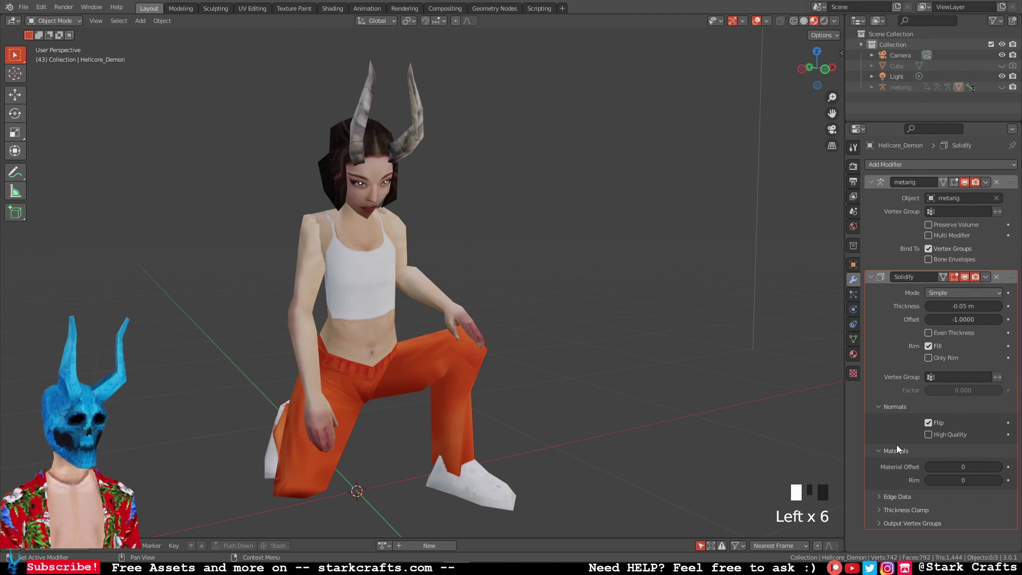
click(1000, 469)
scroll(932, 272, up, 12)
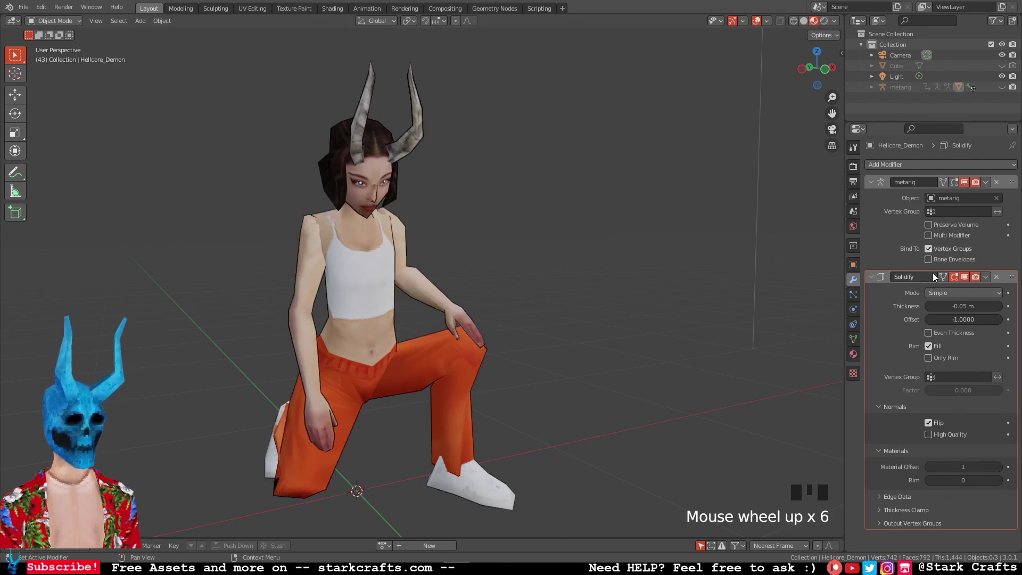
- Show the outline material's settings and examine the outline around the character's face, nose and horns up close
click(853, 354)
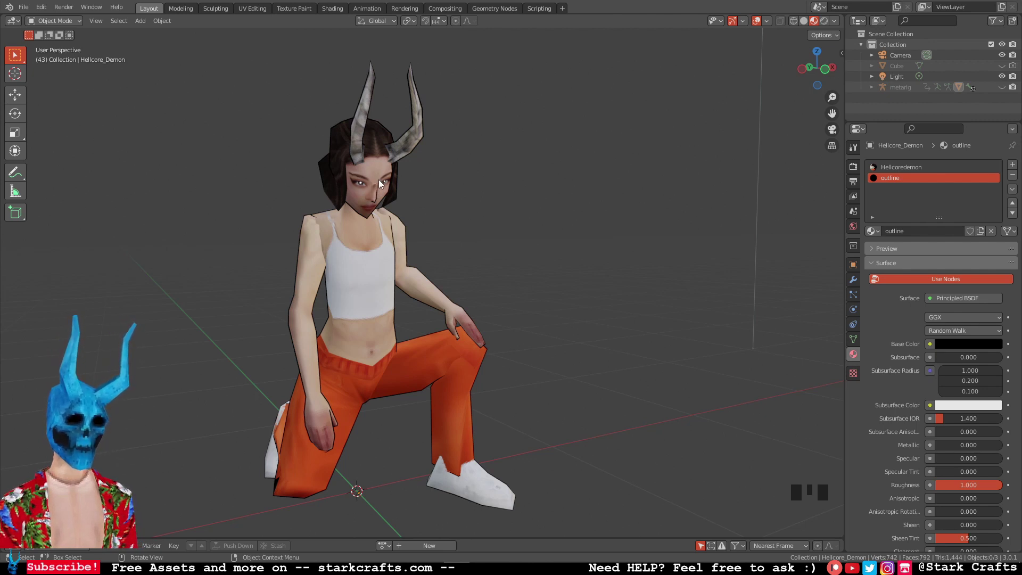
scroll(371, 189, up, 2)
scroll(372, 192, down, 7)
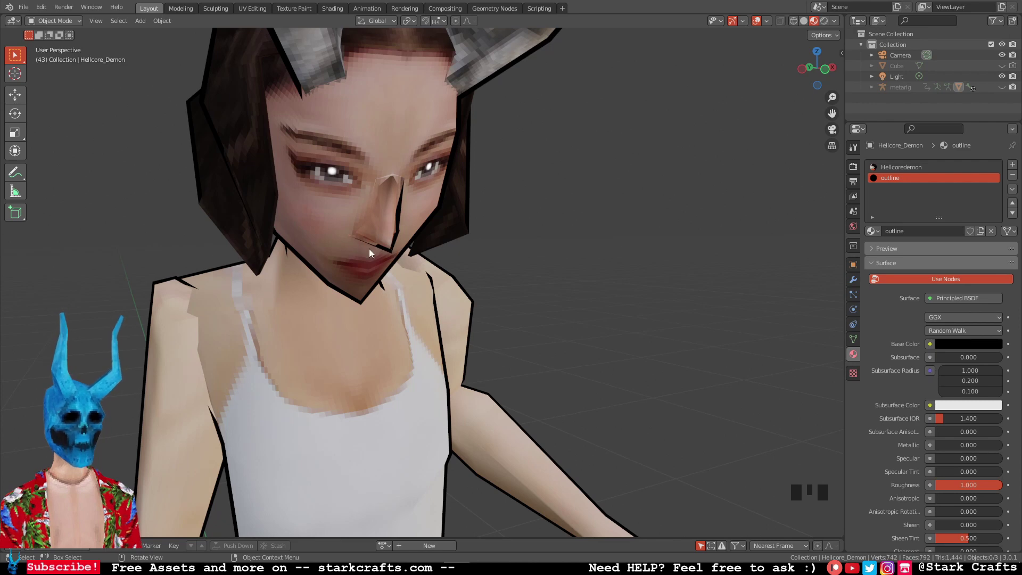
middle_drag(401, 259, 271, 237)
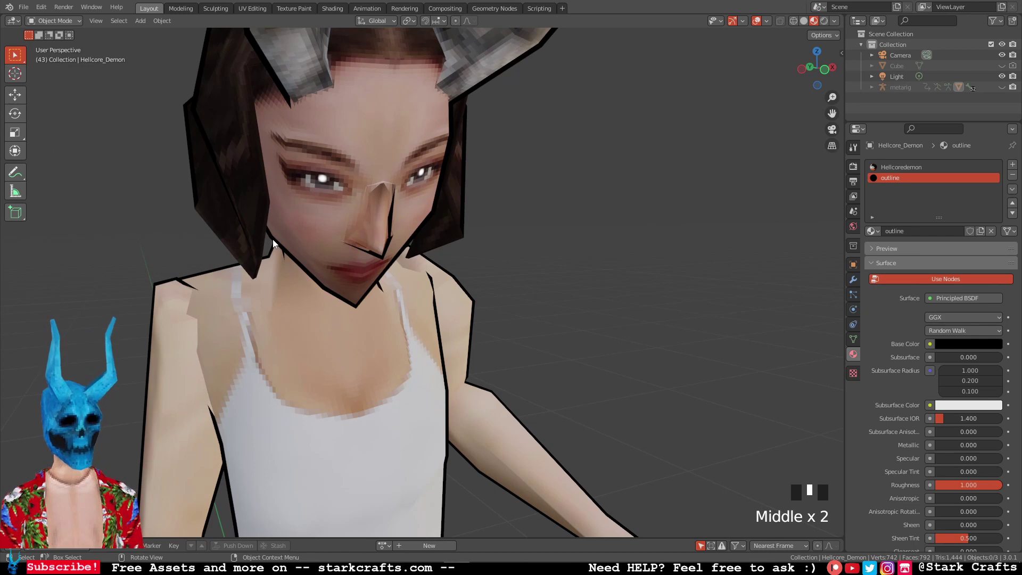
middle_drag(288, 209, 342, 201)
scroll(431, 197, down, 2)
scroll(434, 199, up, 5)
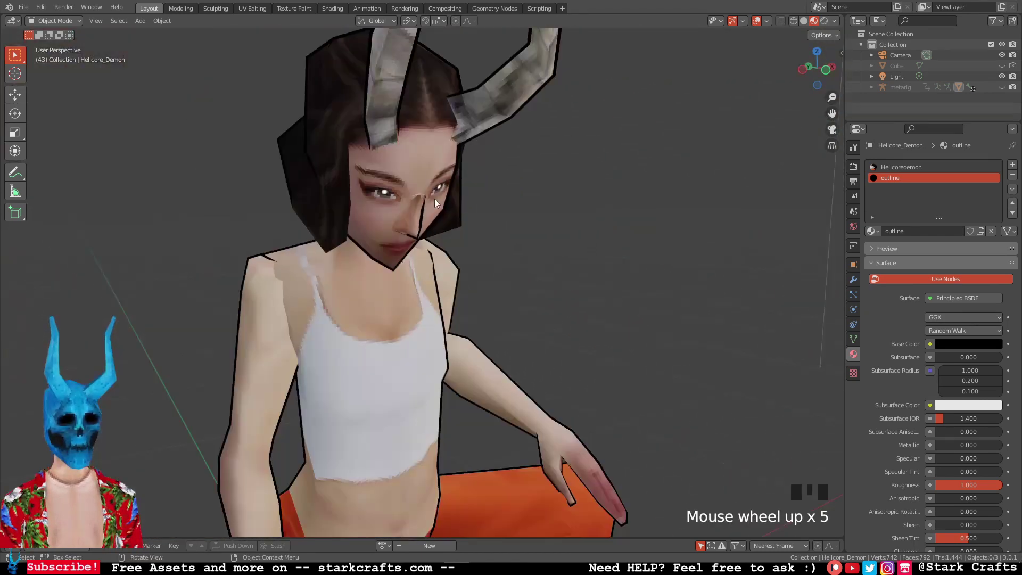
scroll(434, 199, up, 5)
- In Edit Mode with edge selection, fill the open back of the nose bridge with a face between its two long side edges, working from inside the head
key(Tab)
shift+middle_drag(435, 199, 415, 246)
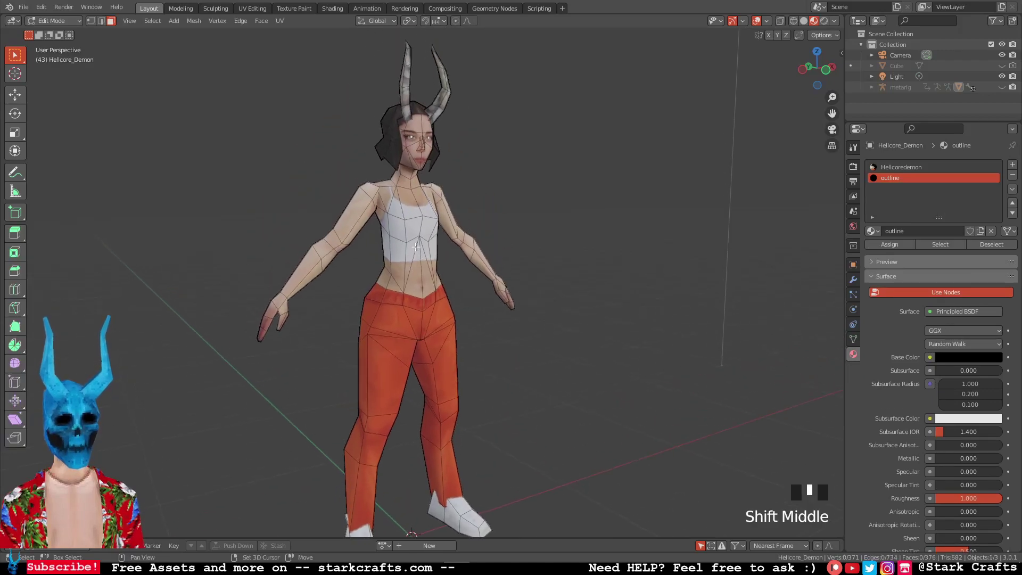
scroll(393, 137, down, 7)
middle_drag(392, 139, 436, 238)
scroll(436, 238, up, 2)
scroll(436, 237, down, 16)
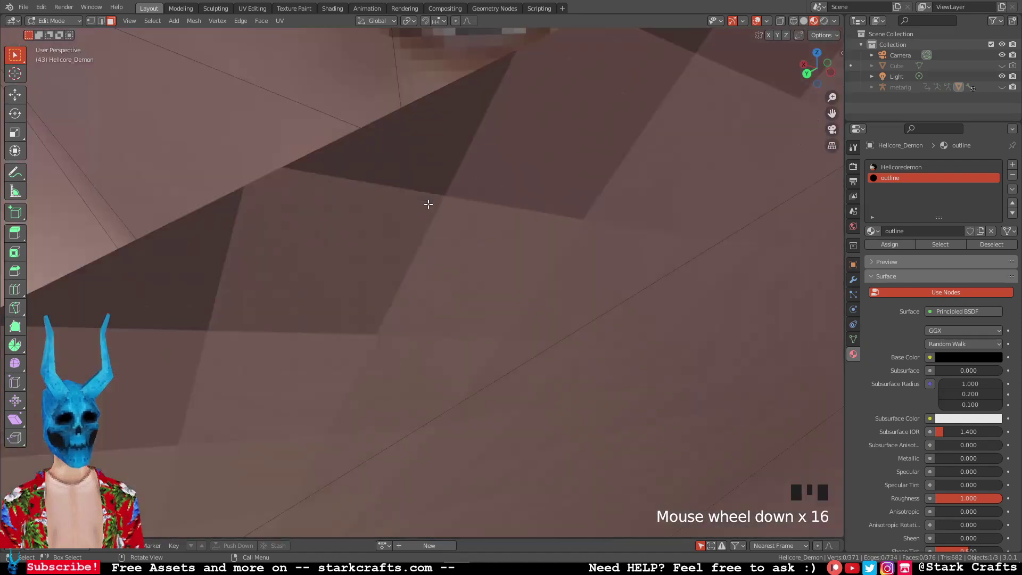
shift+middle_drag(429, 204, 428, 122)
middle_drag(563, 388, 503, 386)
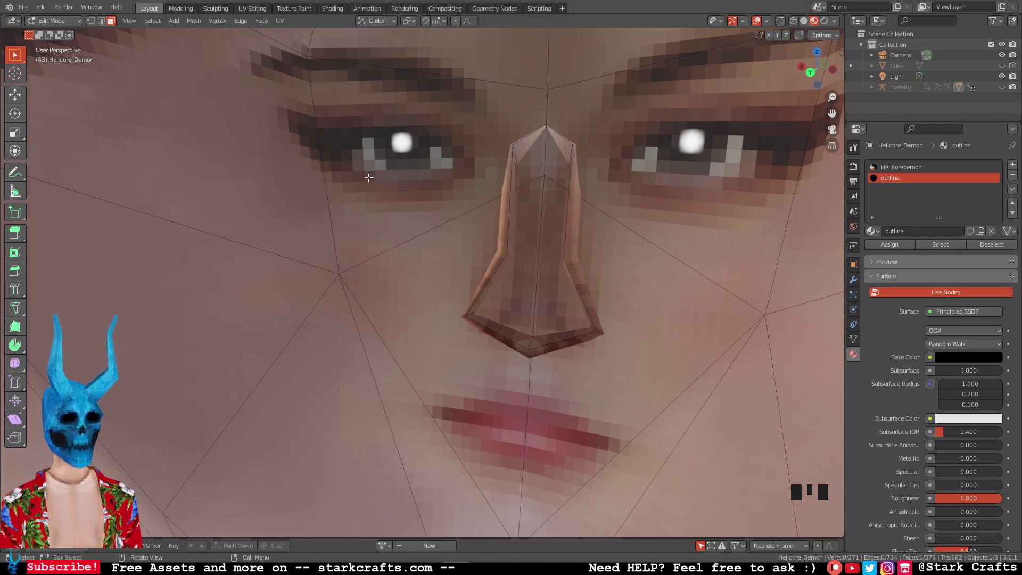
click(100, 21)
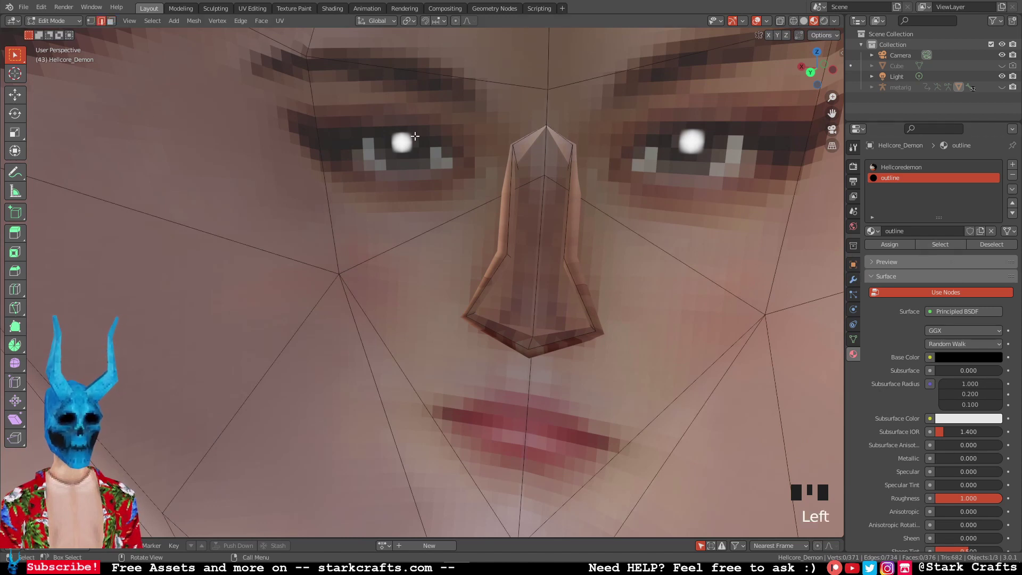
click(508, 187)
shift+click(568, 189)
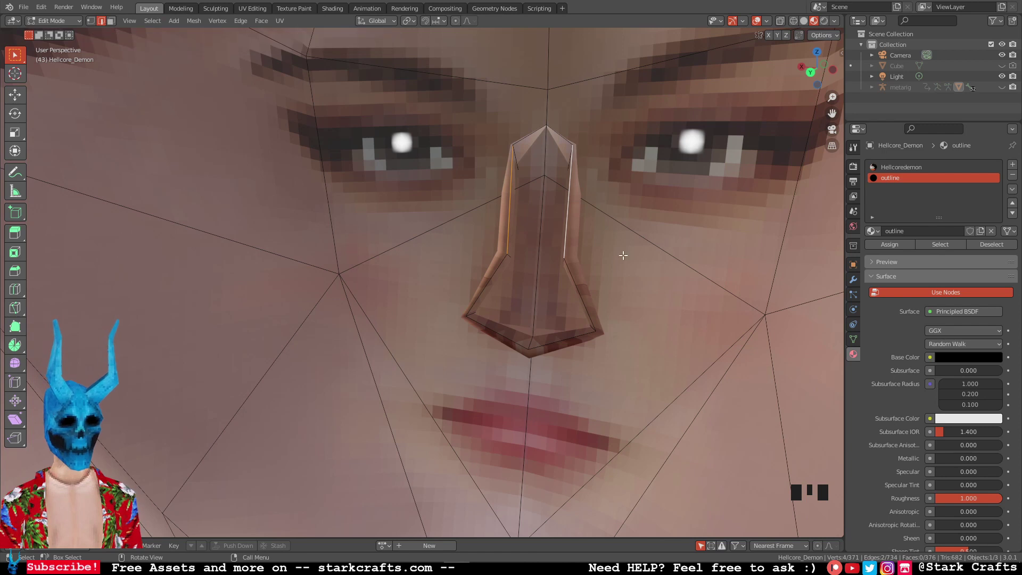
key(f)
- Fill the opening behind the lower nose with a face between its two slanted side edges
shift+click(490, 281)
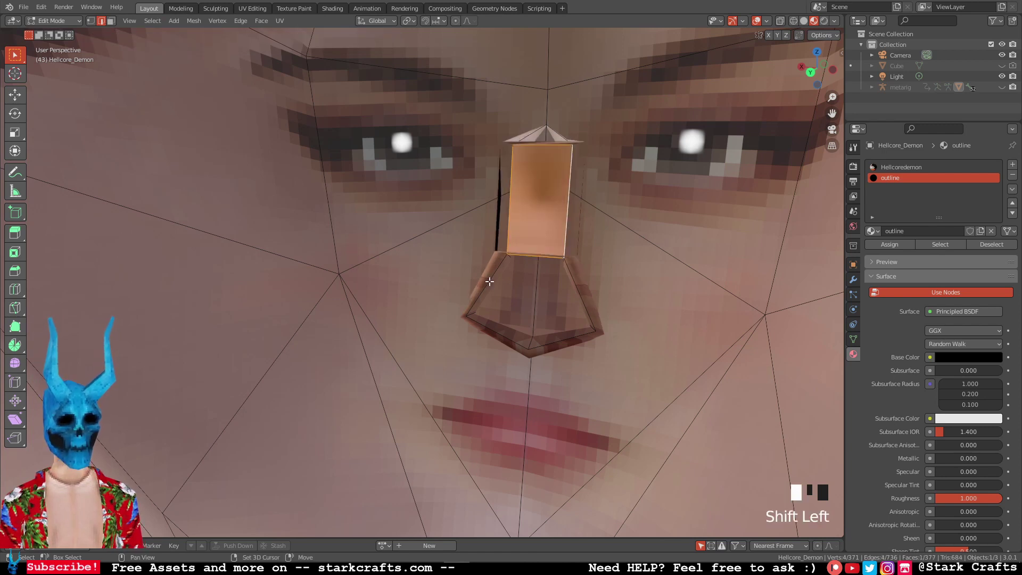
click(486, 282)
shift+click(571, 279)
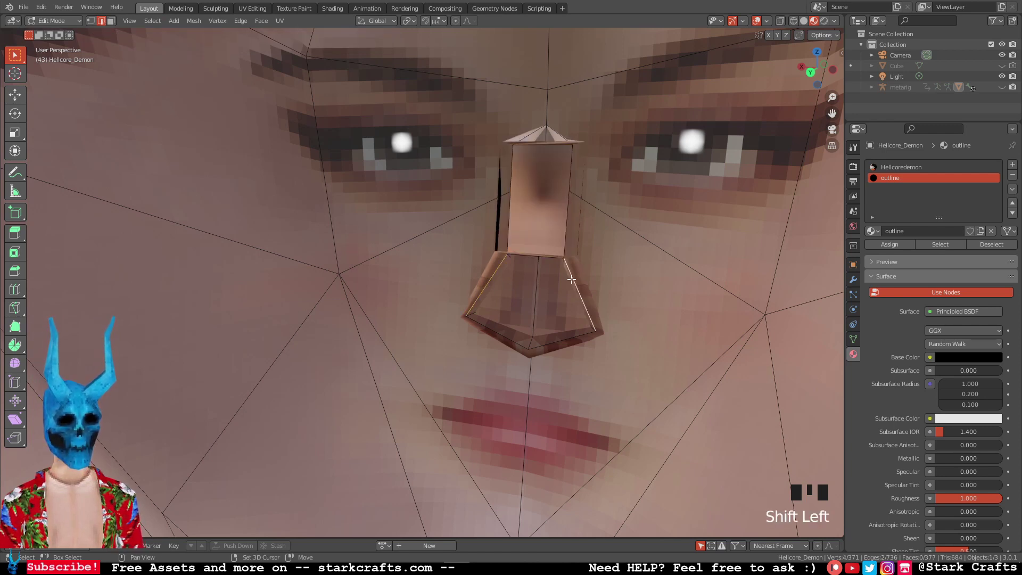
key(f)
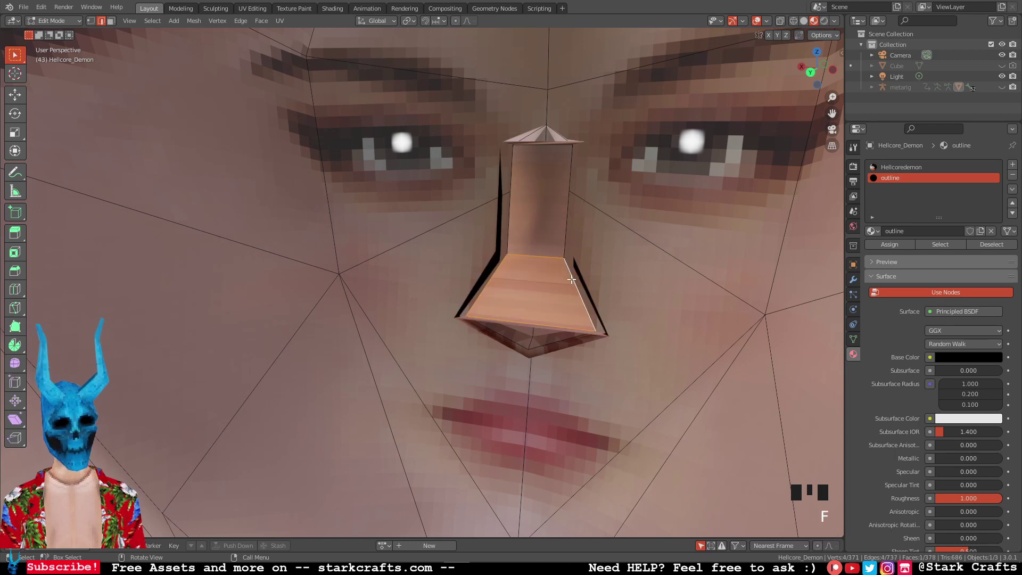
- Fill the remaining triangular gaps at the base of the nose and at the top of its bridge with faces
click(510, 323)
shift+click(508, 339)
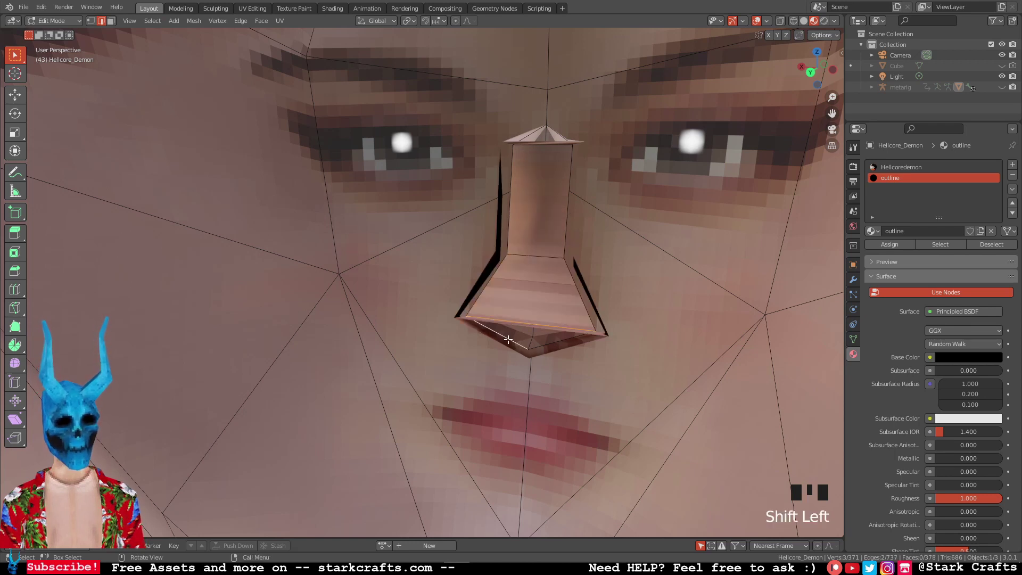
key(f)
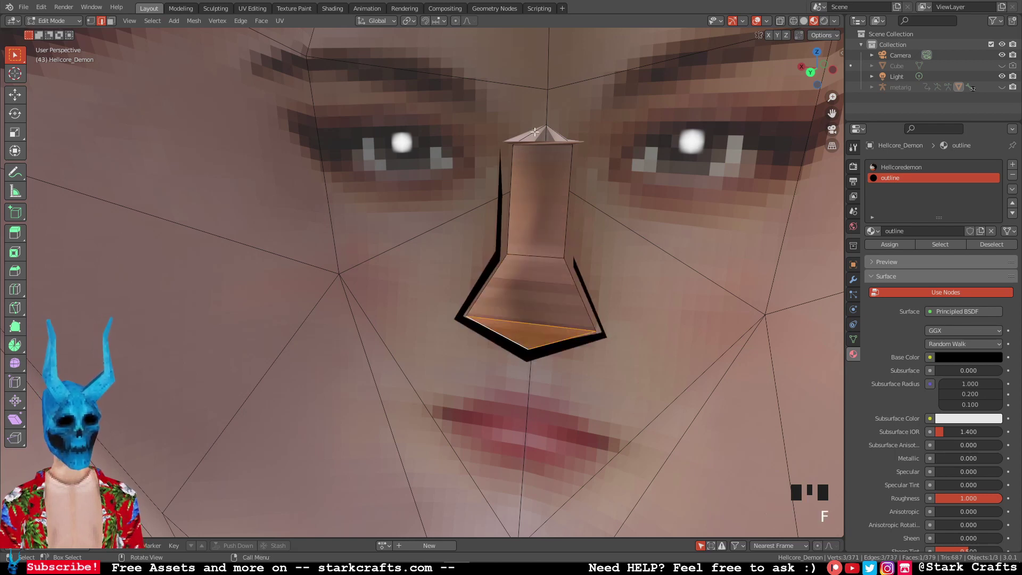
click(540, 149)
shift+click(535, 131)
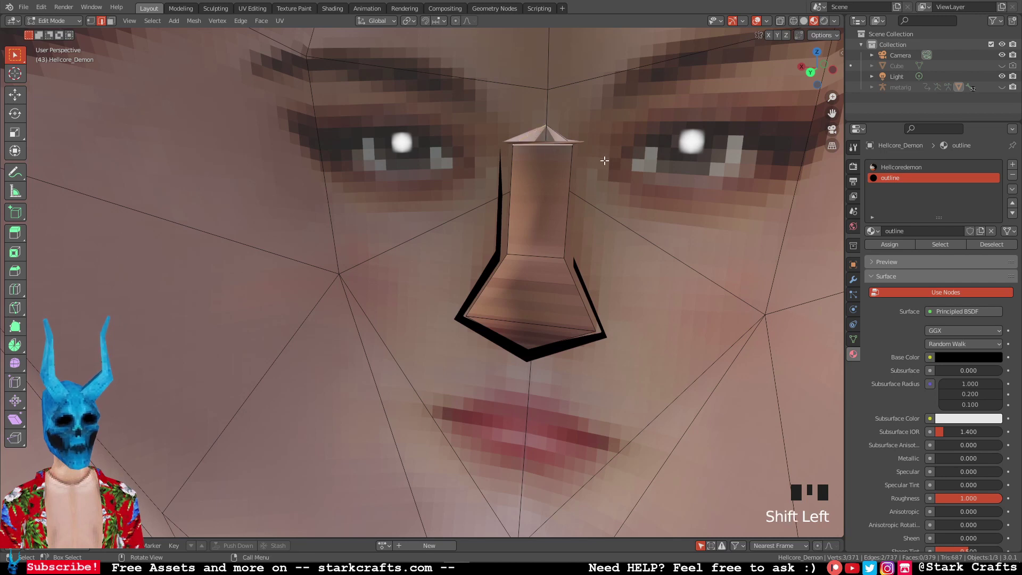
key(f)
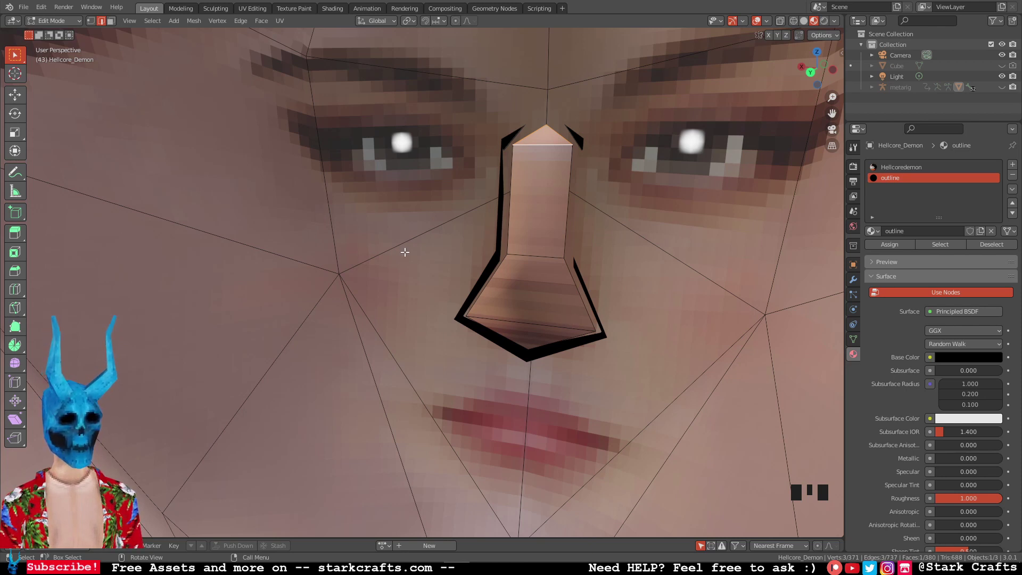
- Fill the open base of the first horn with a face between its upper and lower edges, seen from inside the head
middle_drag(368, 122, 393, 80)
click(395, 81)
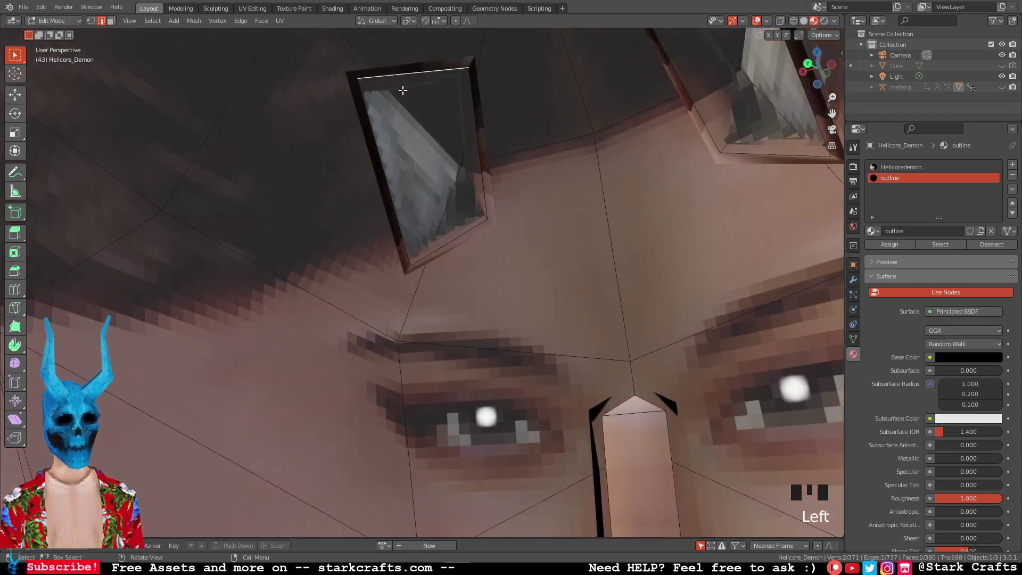
shift+click(444, 232)
key(f)
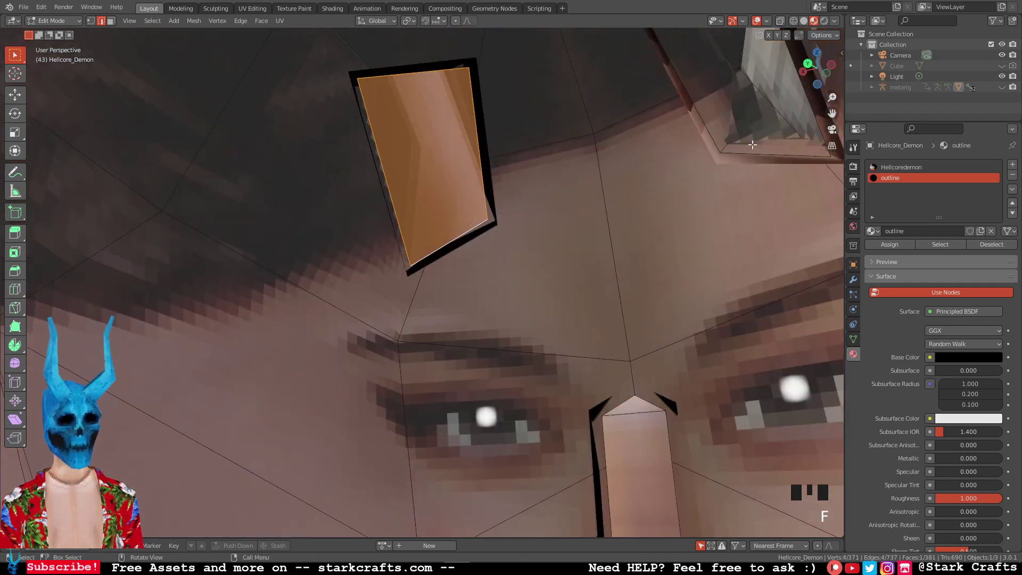
- Fill the second horn's open base with a face between its lower and upper edges and return to an outside view of the head
middle_drag(752, 145, 707, 160)
click(598, 238)
shift+click(541, 54)
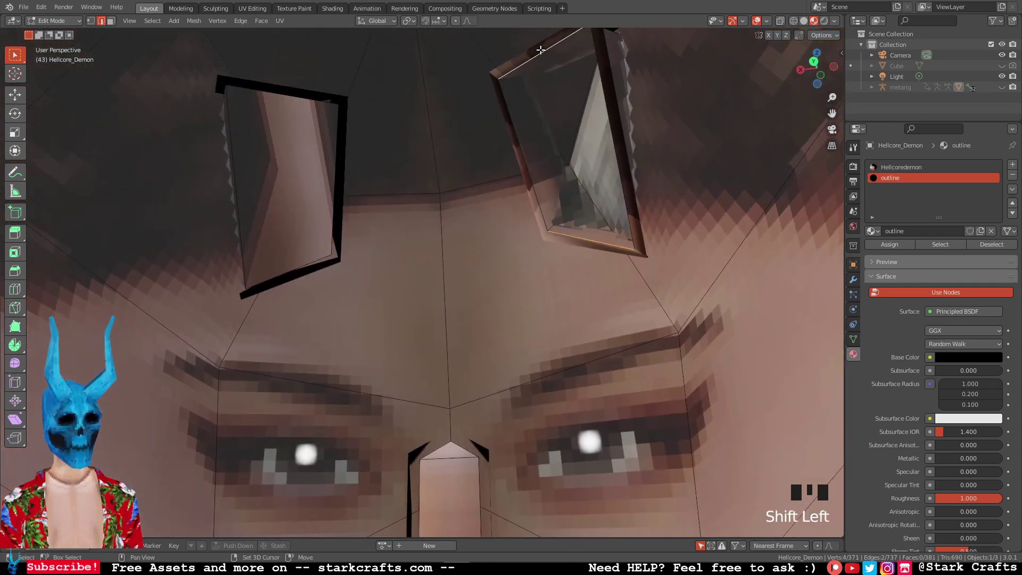
key(f)
scroll(575, 185, down, 16)
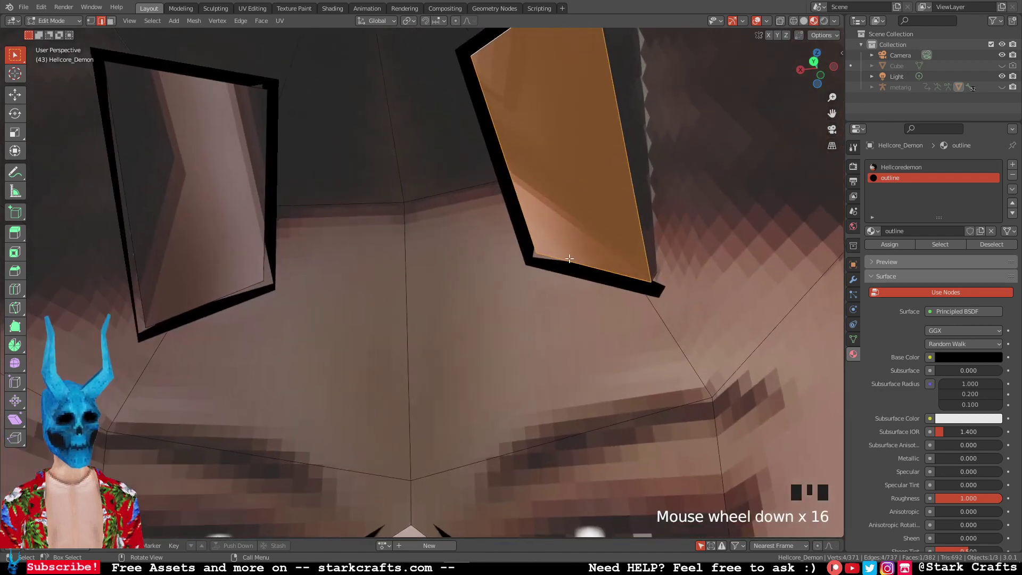
scroll(575, 277, up, 20)
middle_drag(585, 279, 438, 353)
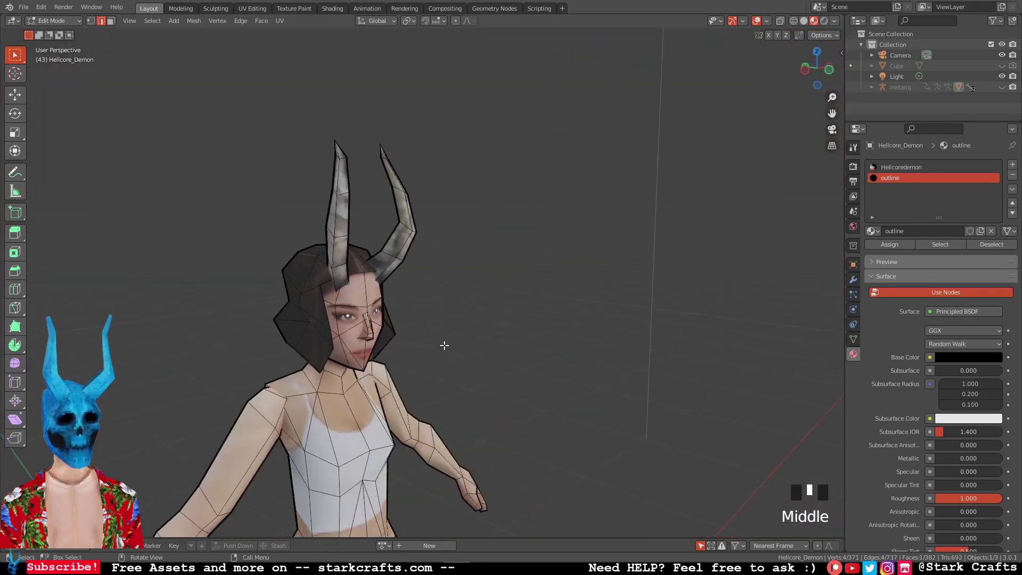
- Leave mesh editing and check the black outline around the whole posed character
key(Tab)
shift+middle_drag(442, 392, 504, 196)
scroll(504, 199, up, 4)
scroll(504, 200, down, 4)
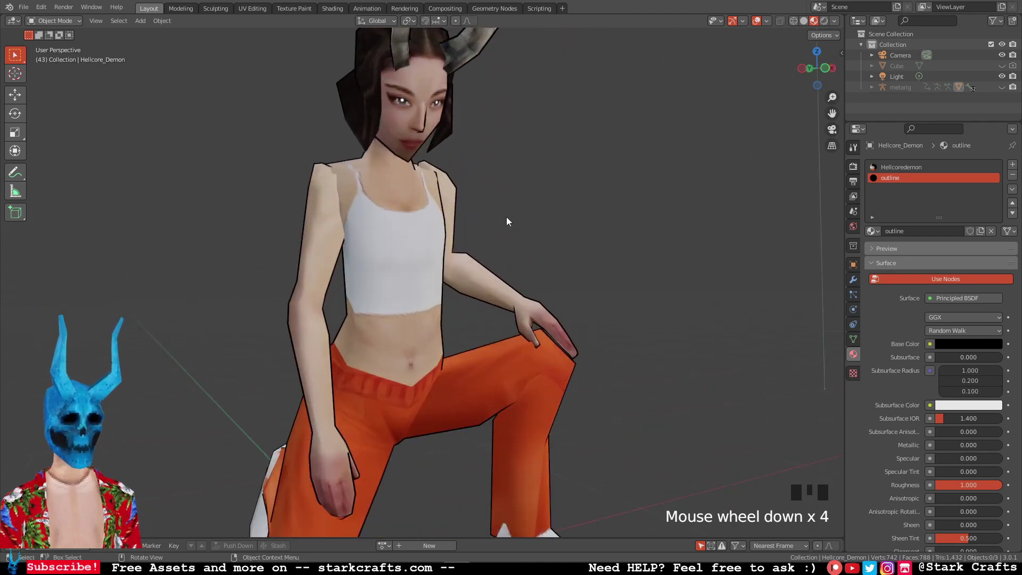
shift+middle_drag(506, 221, 407, 122)
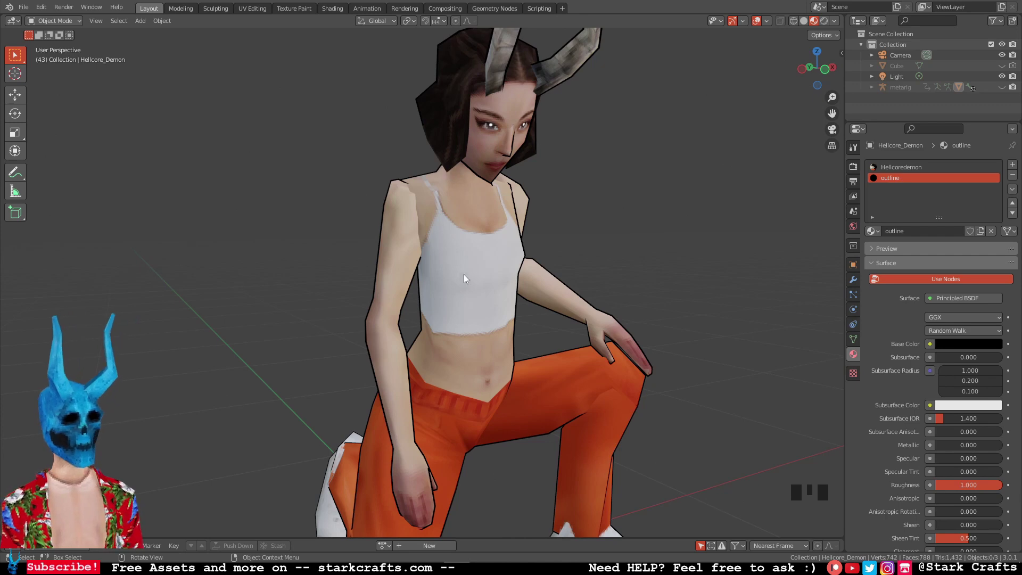
middle_drag(354, 544, 518, 302)
scroll(517, 303, down, 1)
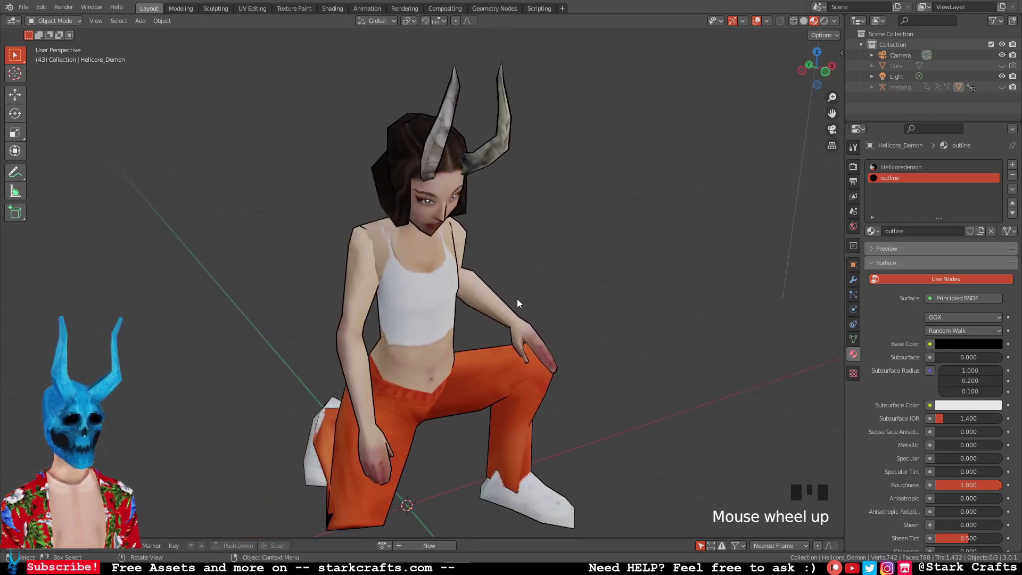
- Add a Displace modifier to the character below Solidify, and collapse the metarig and Solidify modifiers
click(853, 279)
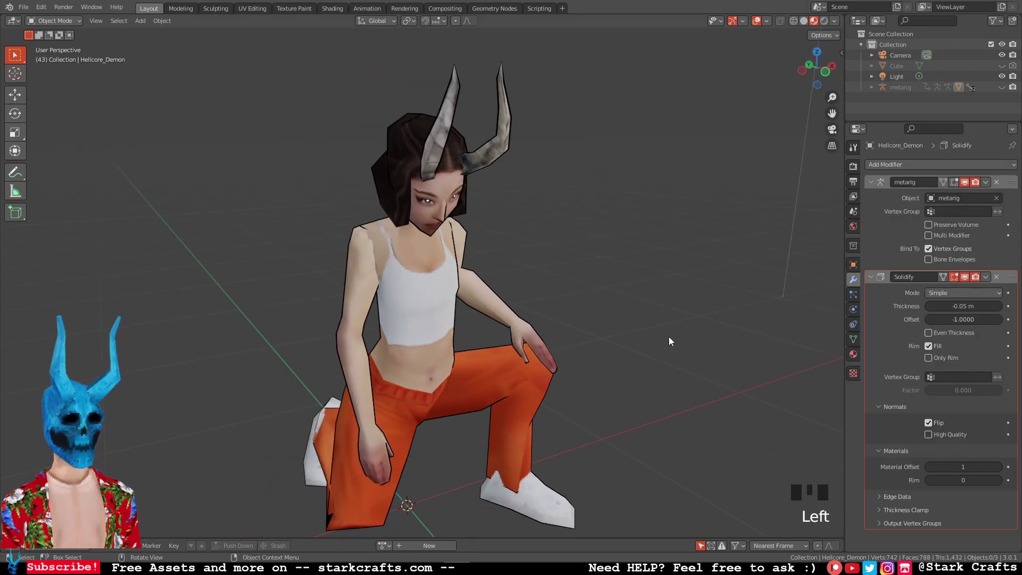
middle_drag(599, 273, 638, 265)
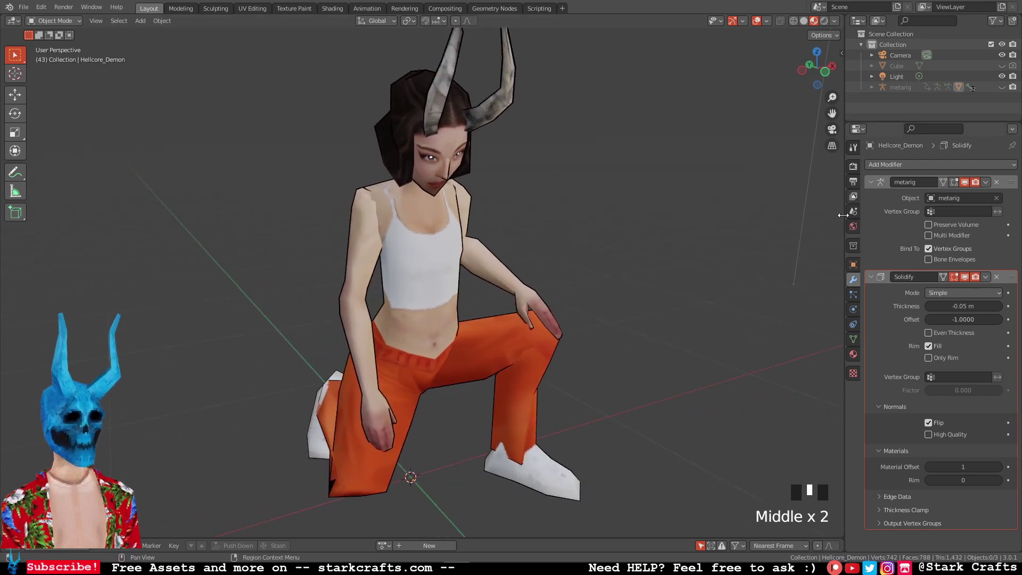
click(929, 165)
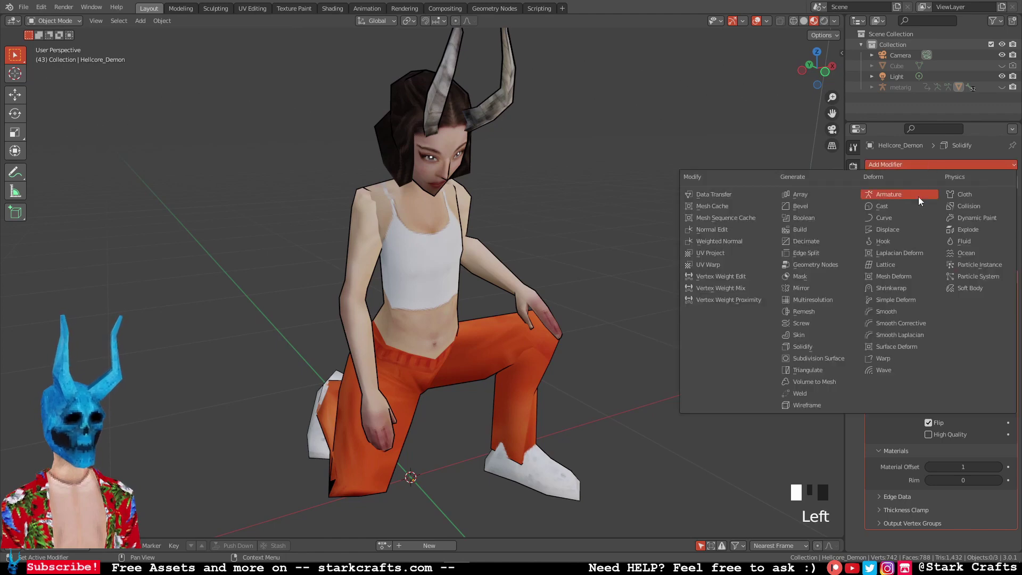
click(898, 229)
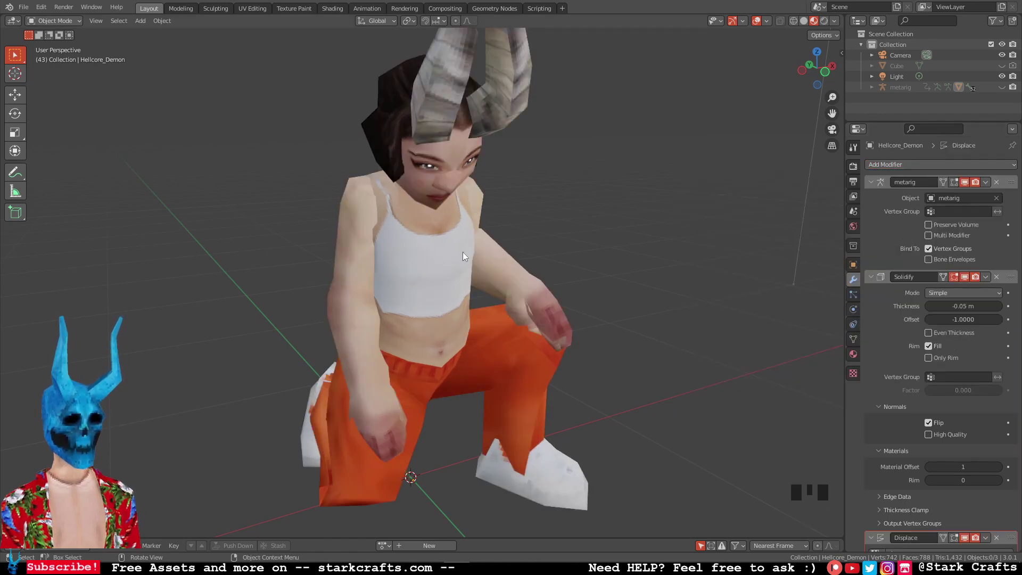
scroll(901, 407, down, 6)
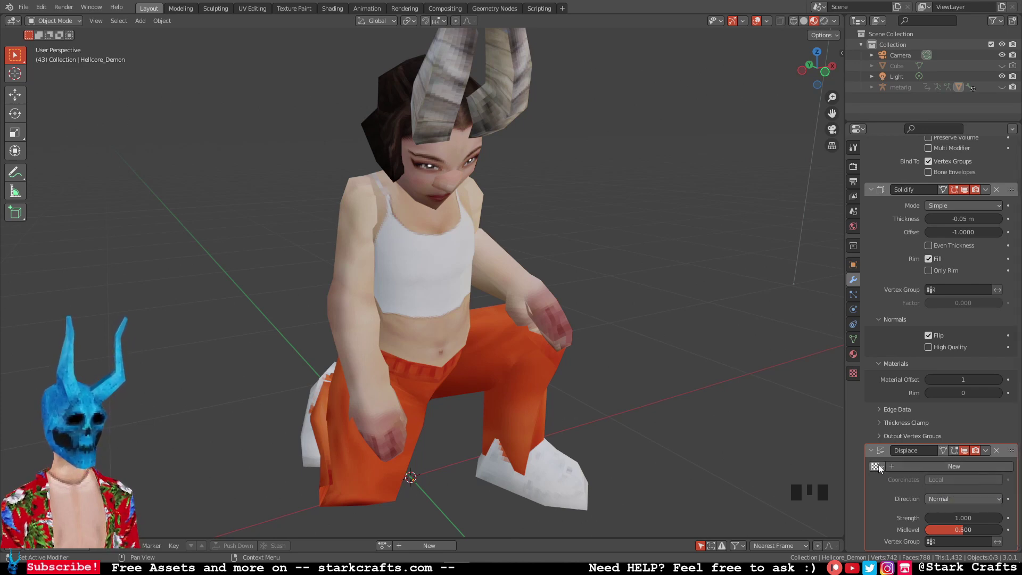
click(867, 190)
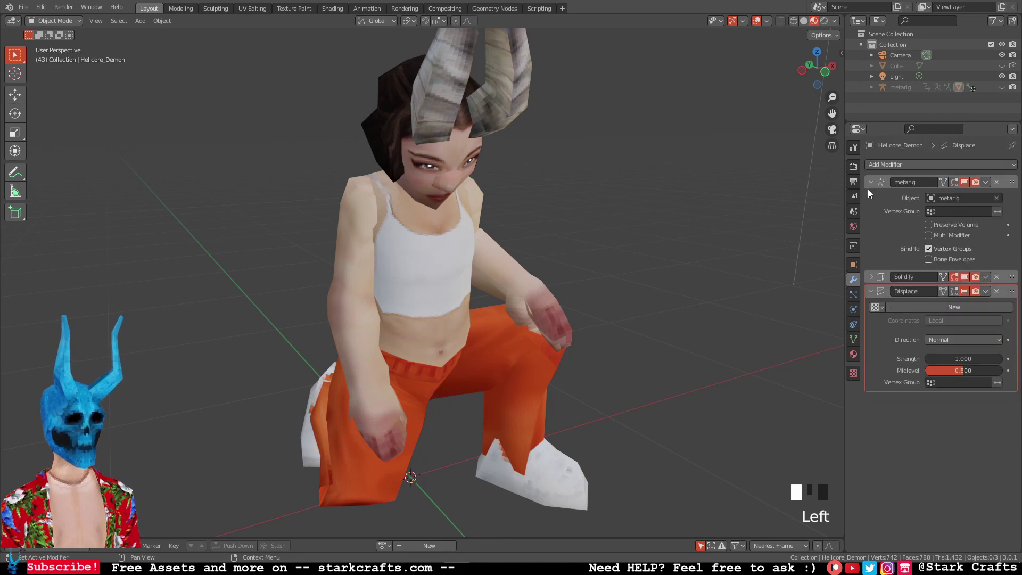
click(870, 181)
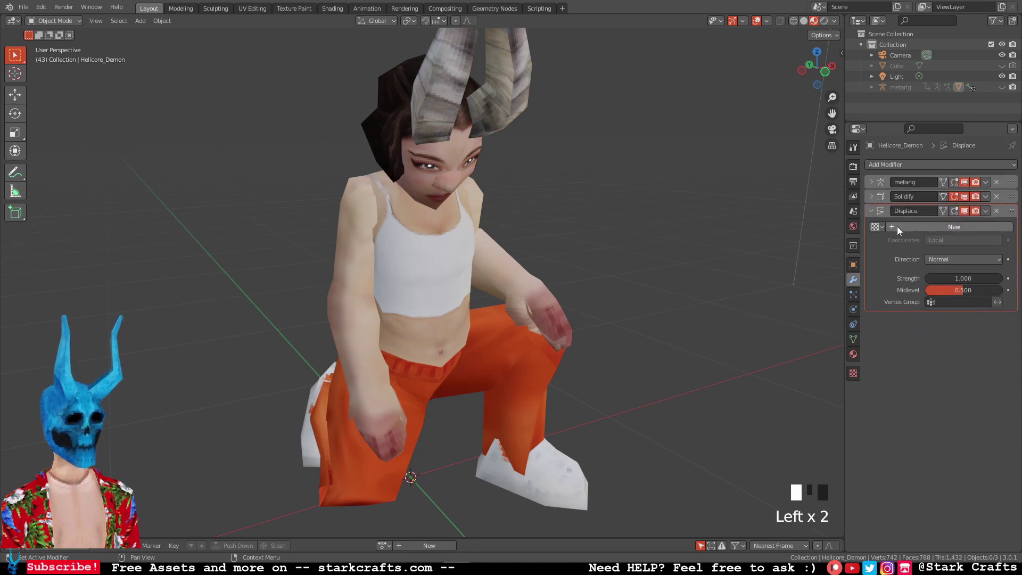
- Give the Displace modifier a new texture of type Clouds with its size set to 2.00
click(938, 226)
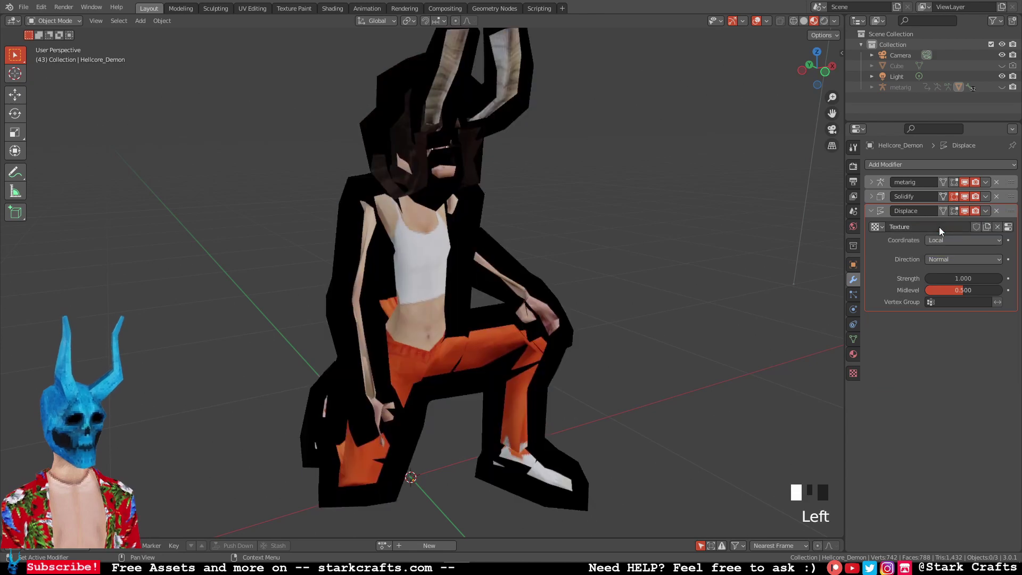
click(853, 373)
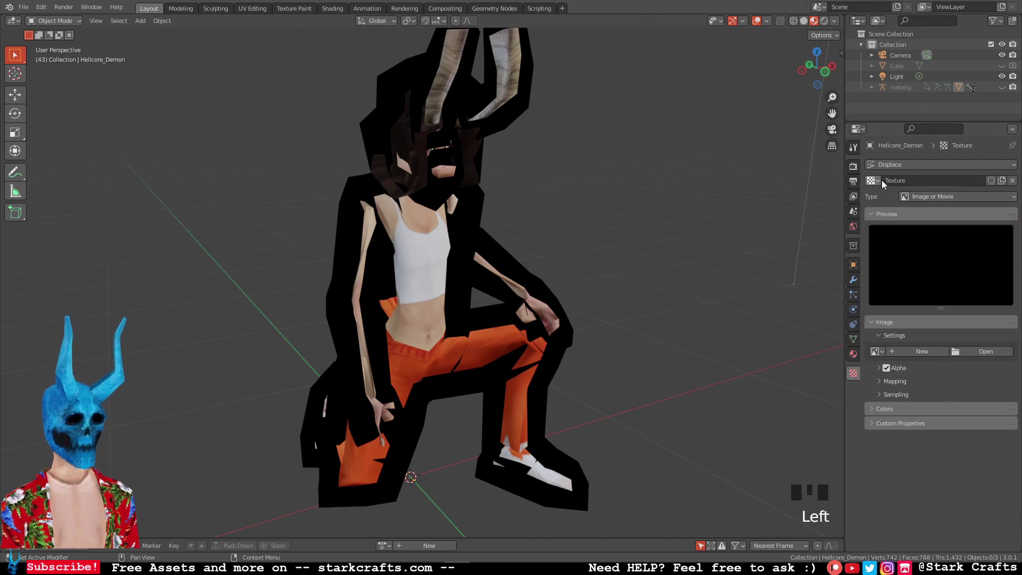
click(936, 200)
click(940, 232)
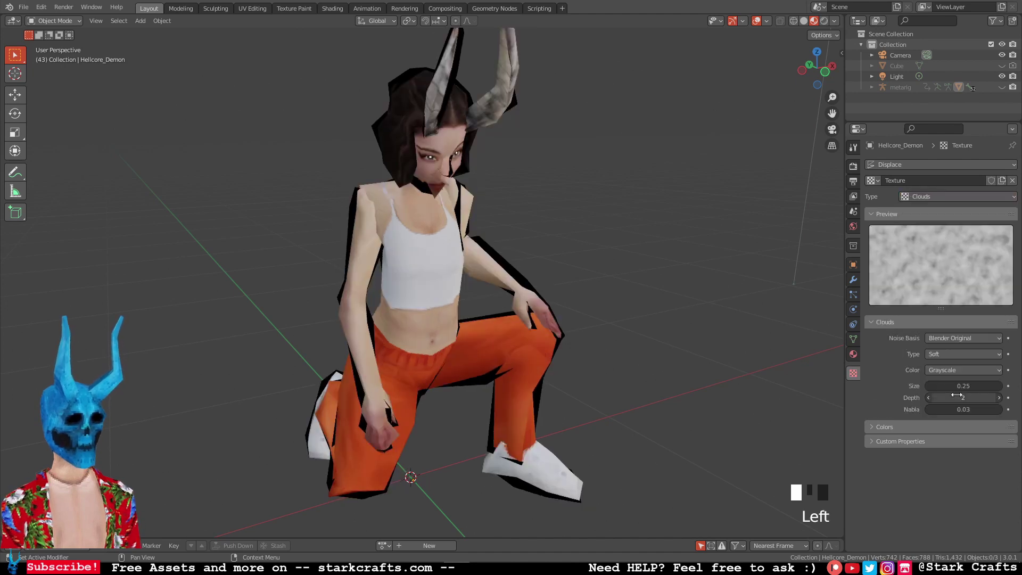
drag(953, 385, 954, 381)
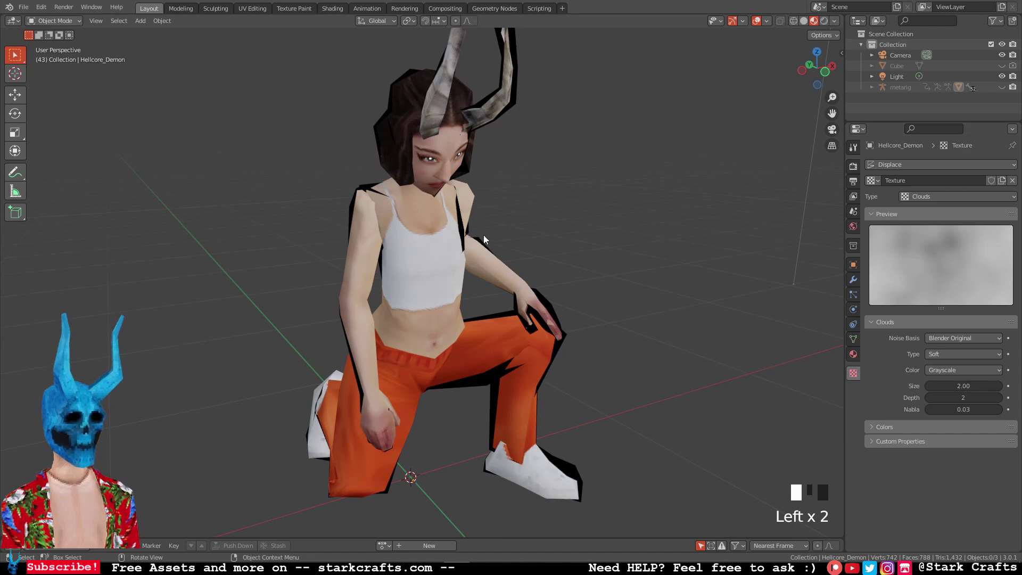
middle_drag(639, 278, 597, 259)
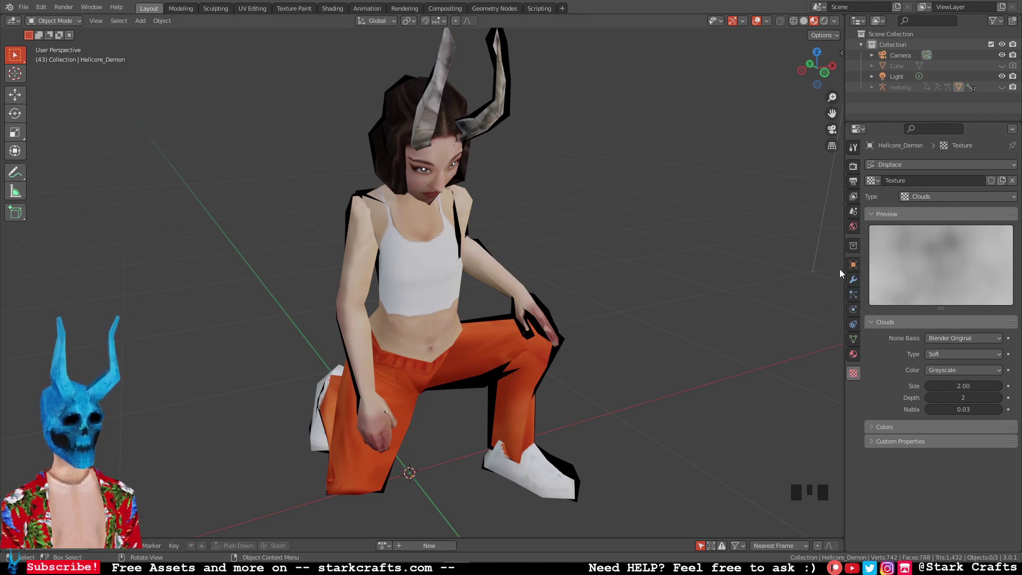
- Reduce the Displace modifier's strength to 0.100
click(853, 279)
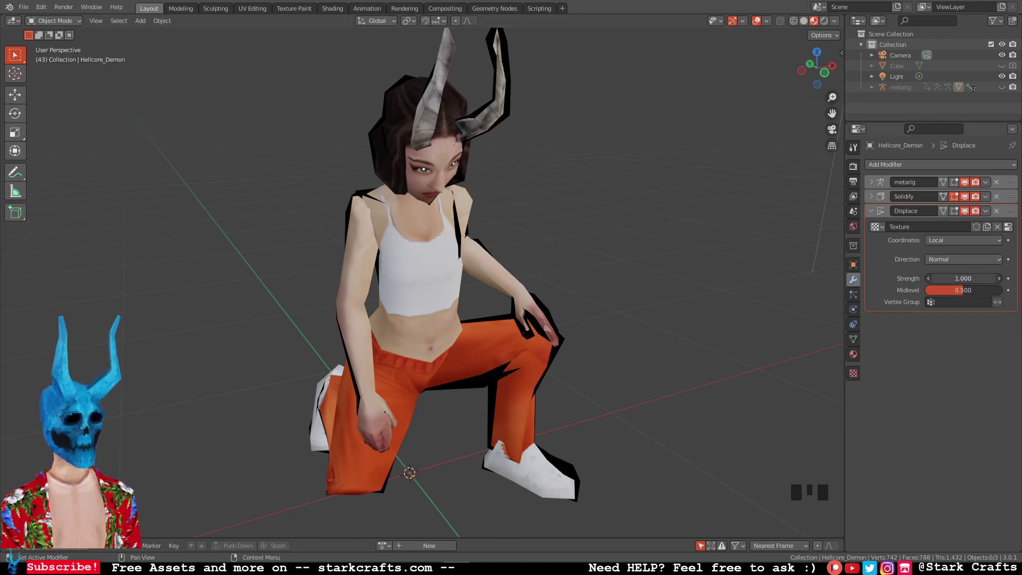
mouse_move(953, 279)
mouse_down()
mouse_move(899, 279)
mouse_move(944, 278)
mouse_up()
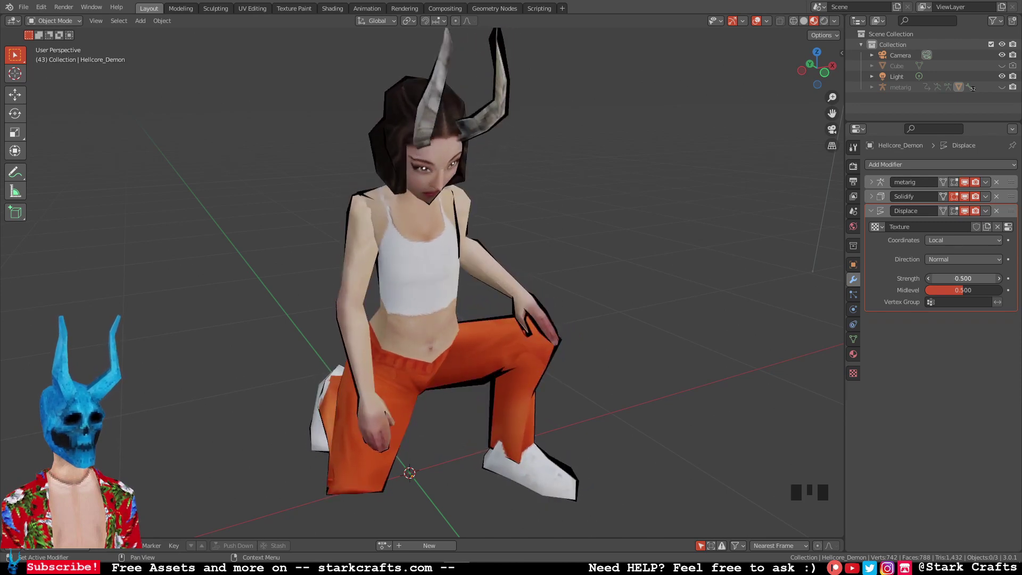
click(998, 278)
click(999, 279)
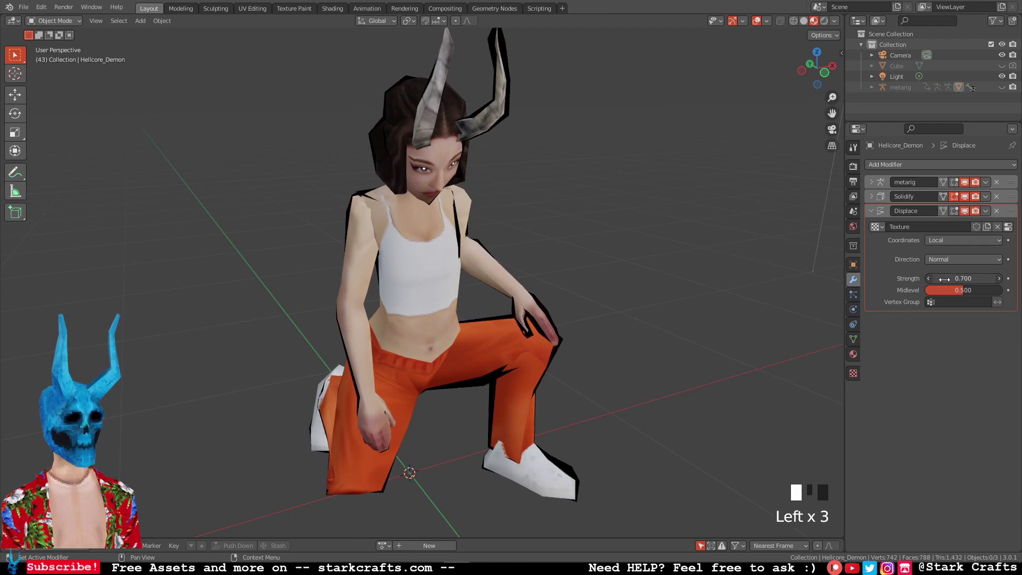
click(929, 278)
click(928, 279)
click(929, 279)
click(928, 278)
click(928, 278)
click(928, 278)
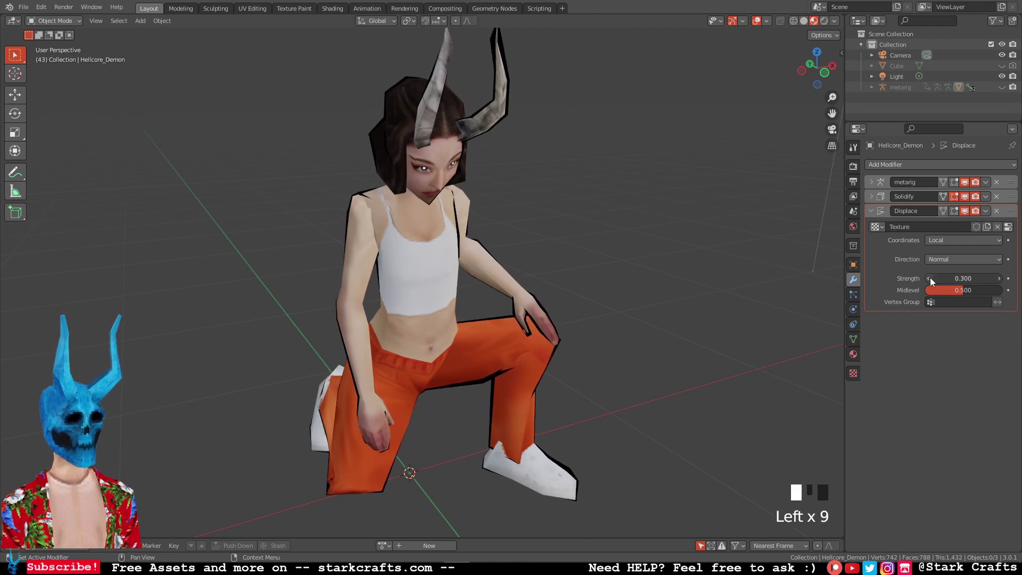
click(929, 279)
click(928, 278)
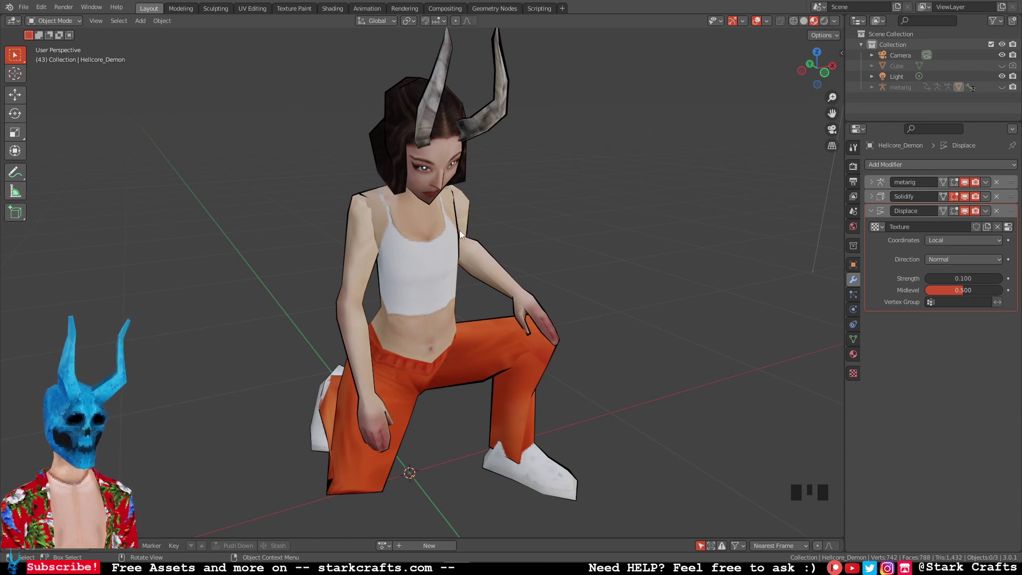
- Try a Displace strength of -0.100, check the outline on the face, and restore the strength to 0.100
click(930, 278)
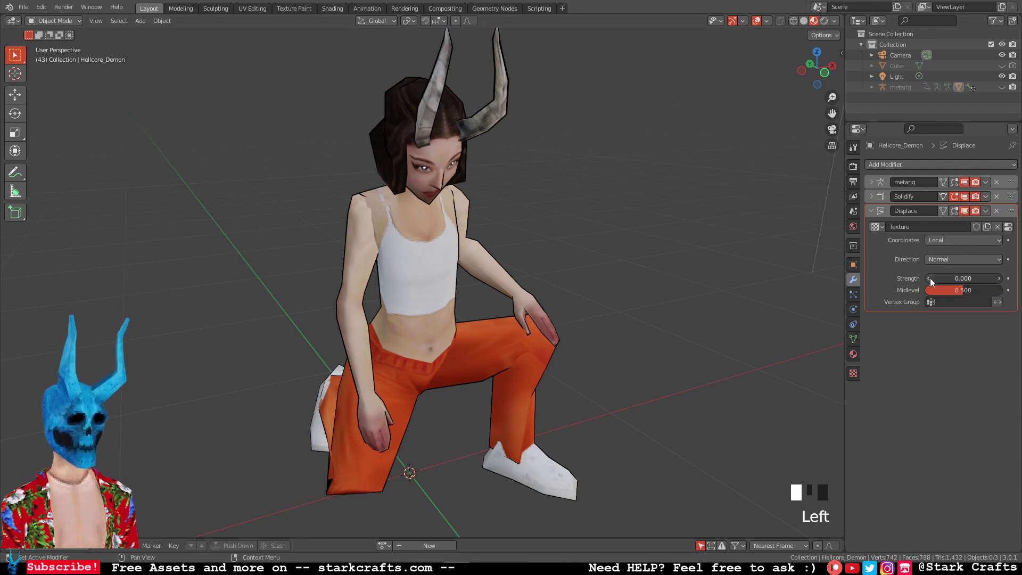
click(930, 278)
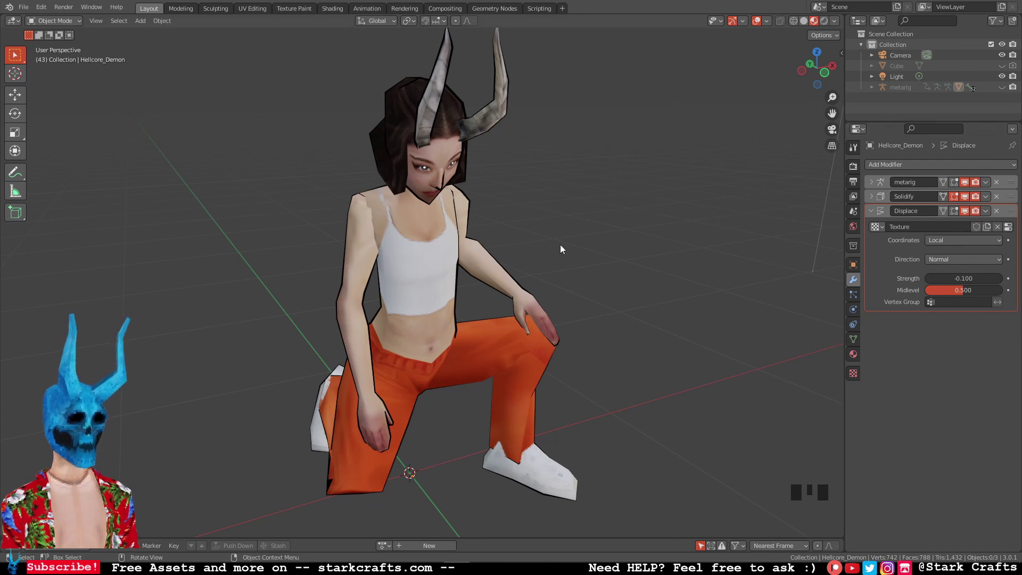
middle_drag(513, 225, 530, 201)
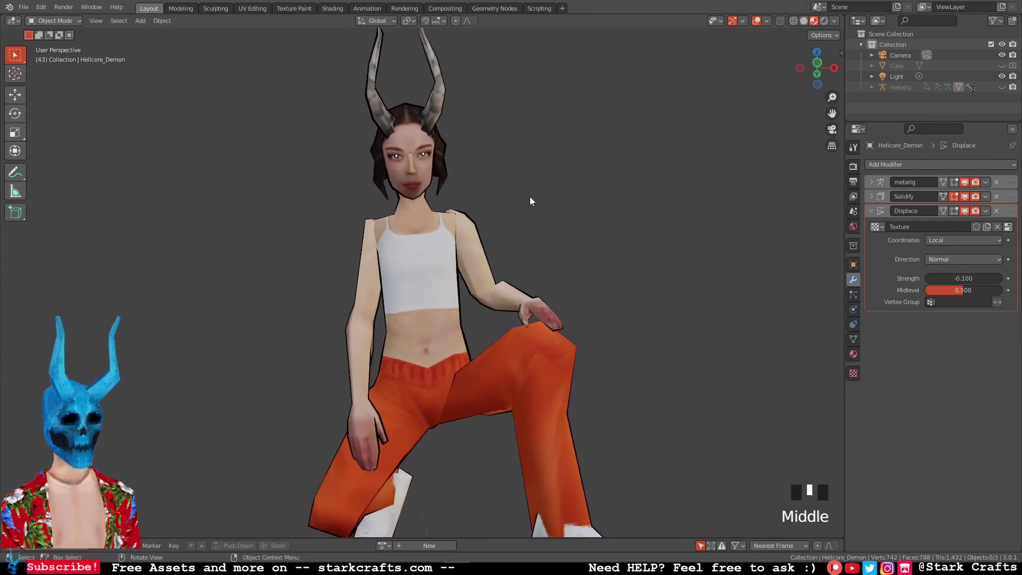
scroll(442, 158, up, 1)
scroll(435, 157, down, 4)
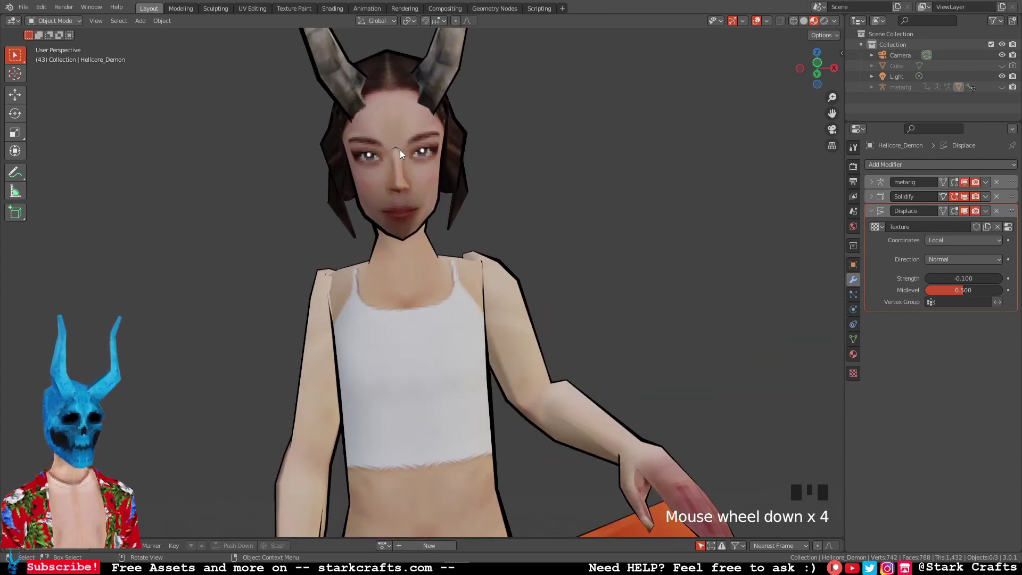
click(998, 278)
click(999, 279)
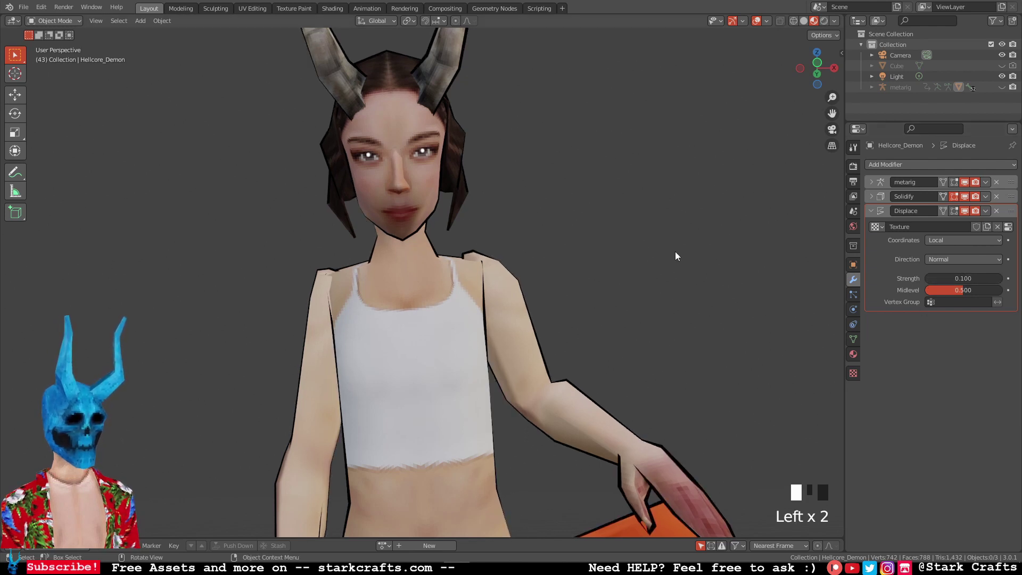
middle_drag(675, 256, 496, 199)
scroll(669, 303, up, 3)
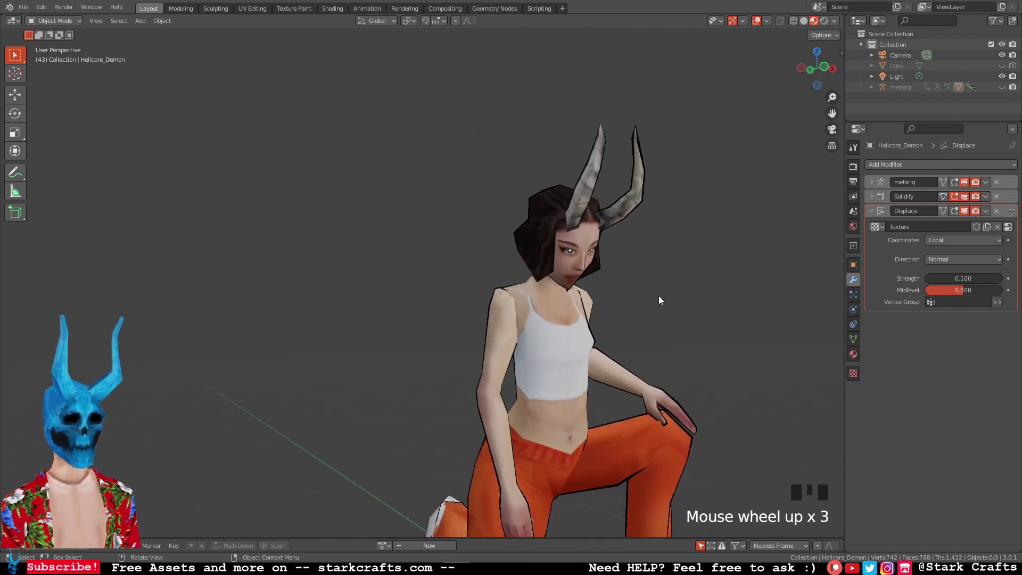
middle_drag(659, 299, 684, 240)
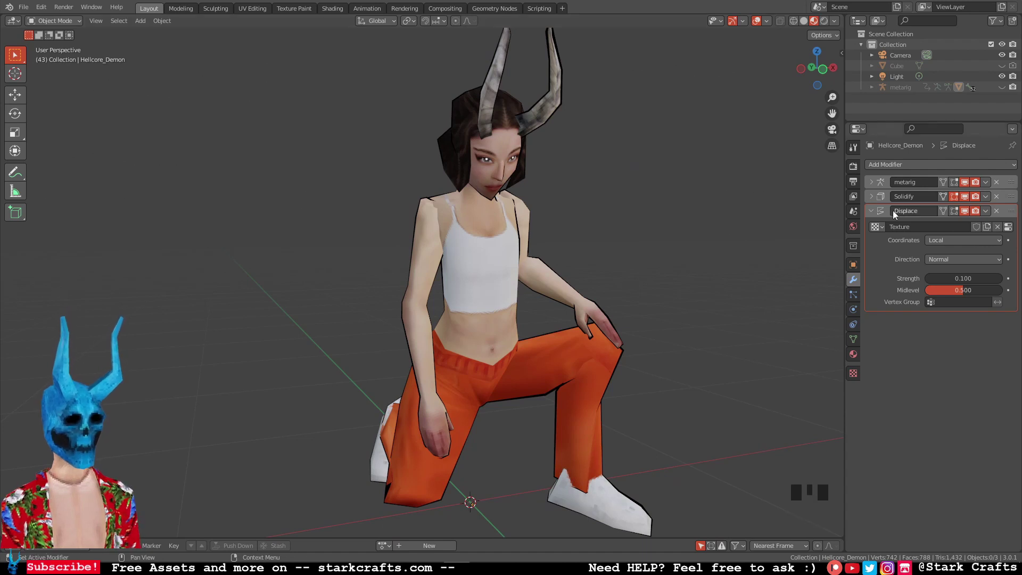
- Set the Solidify modifier's thickness to -0.1 m, then collapse the Solidify and Displace modifiers
click(870, 196)
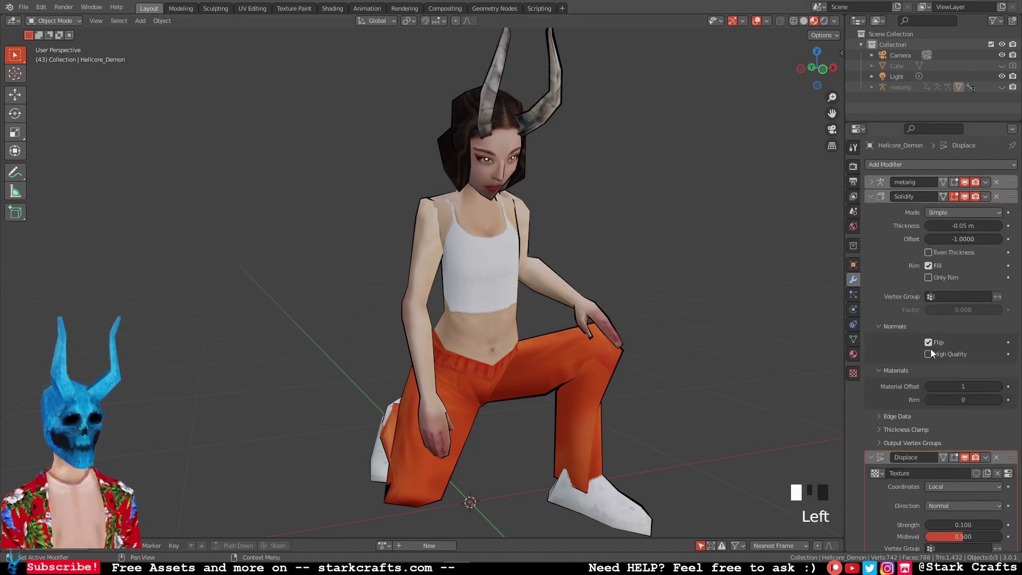
scroll(927, 360, down, 1)
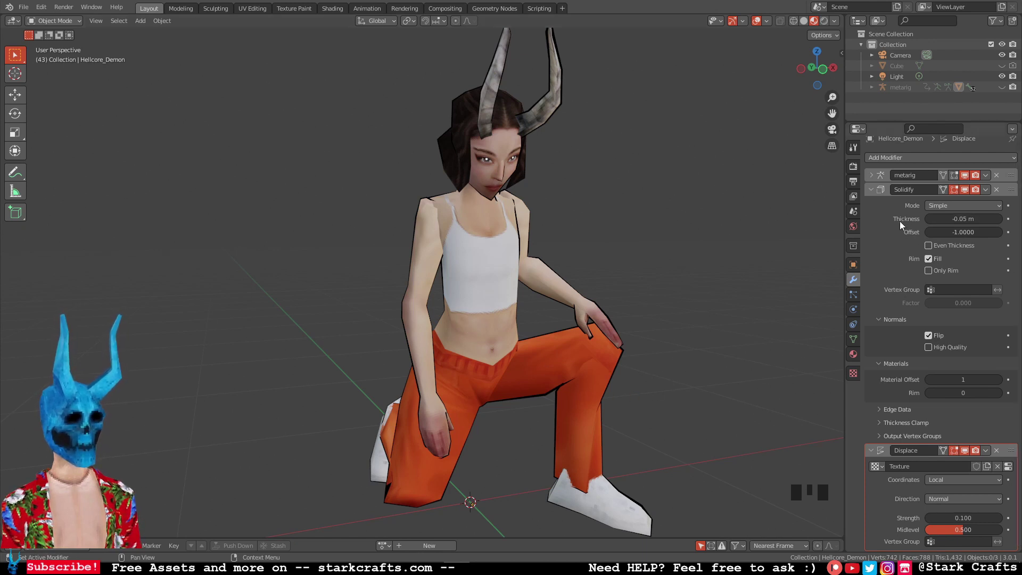
click(1000, 219)
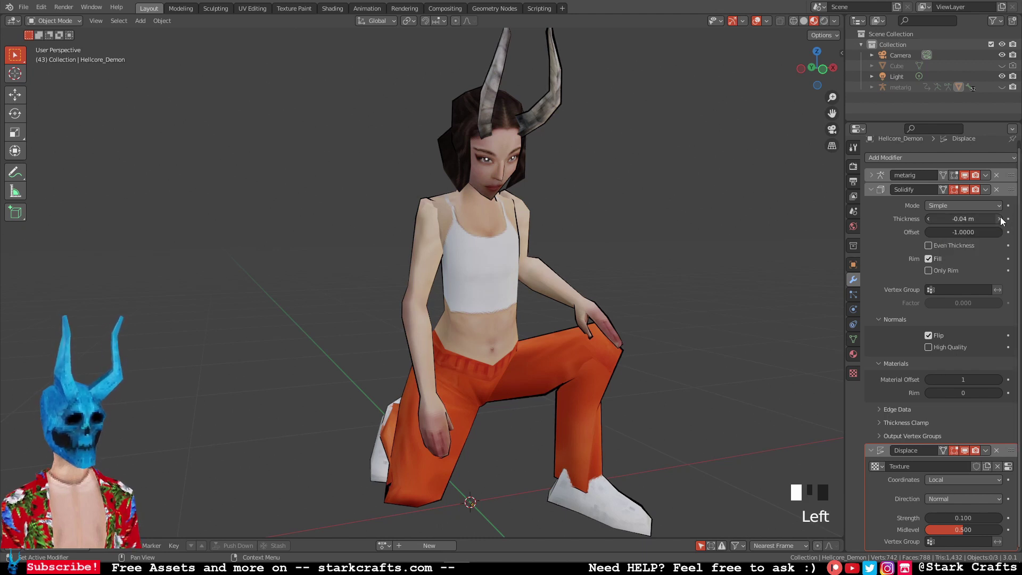
click(930, 218)
click(930, 218)
click(930, 219)
click(930, 218)
click(930, 218)
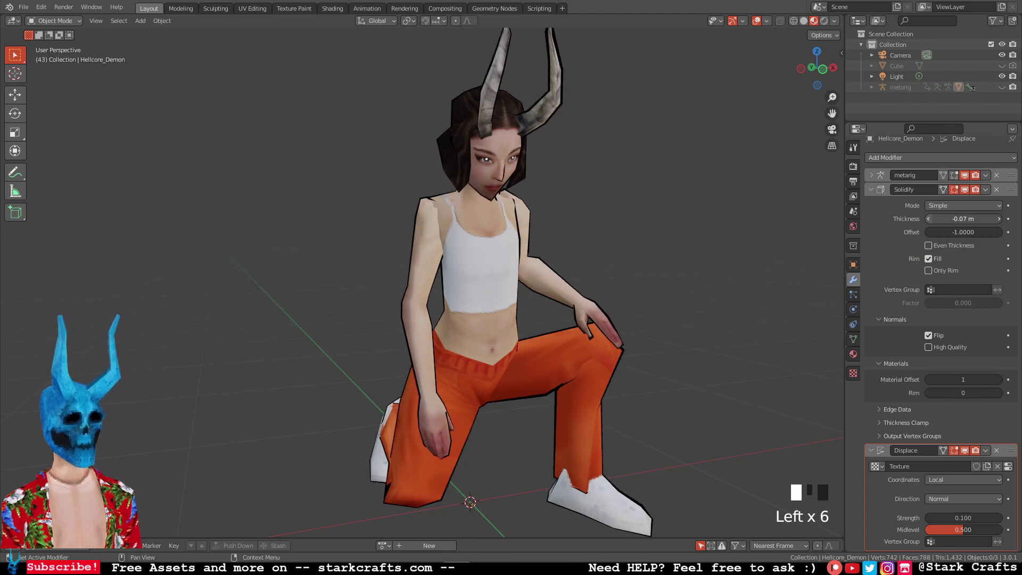
click(930, 218)
click(930, 218)
click(930, 218)
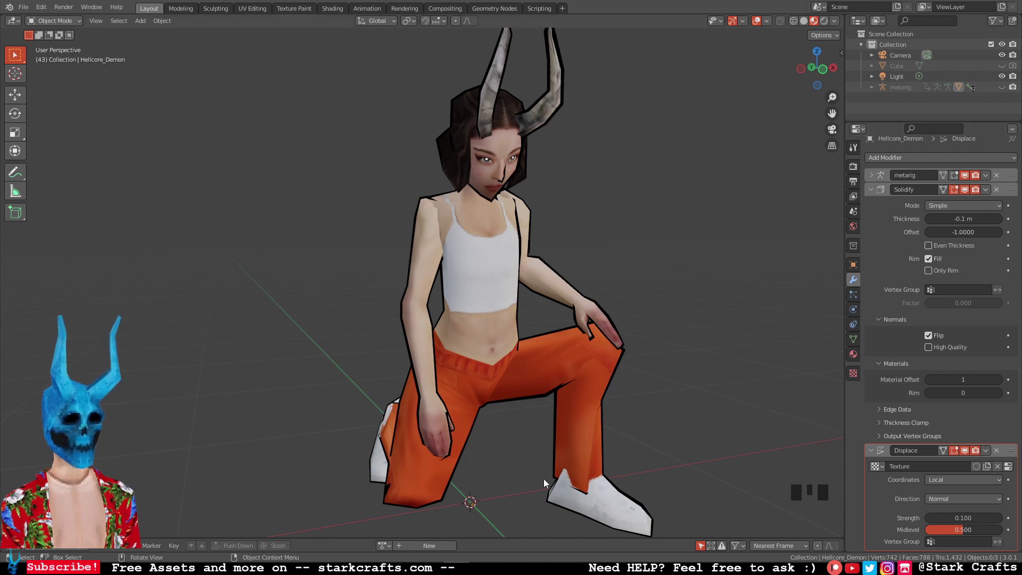
mouse_move(640, 257)
middle_down()
mouse_move(557, 264)
mouse_move(659, 263)
mouse_move(624, 265)
mouse_move(639, 270)
middle_up()
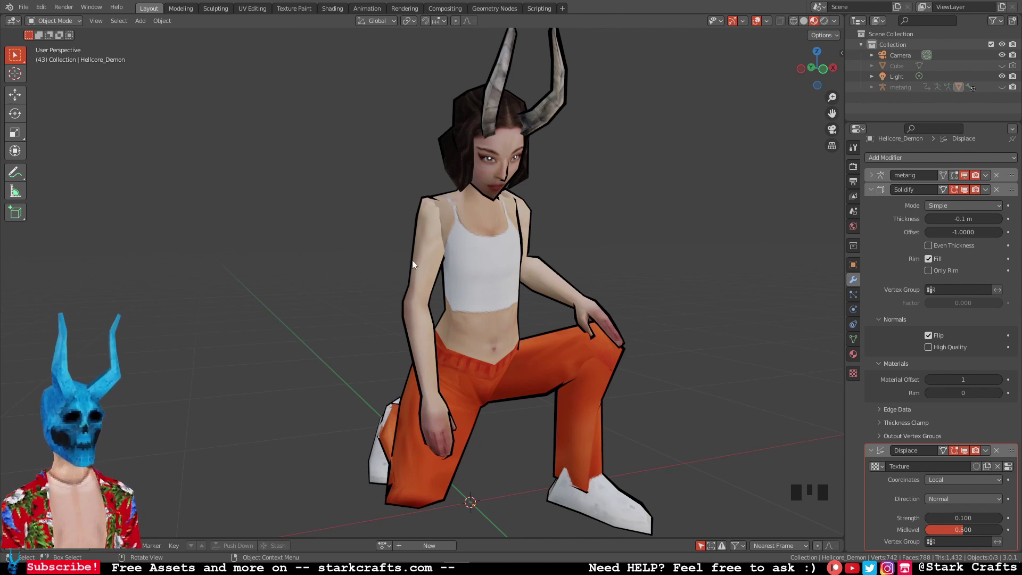
click(873, 188)
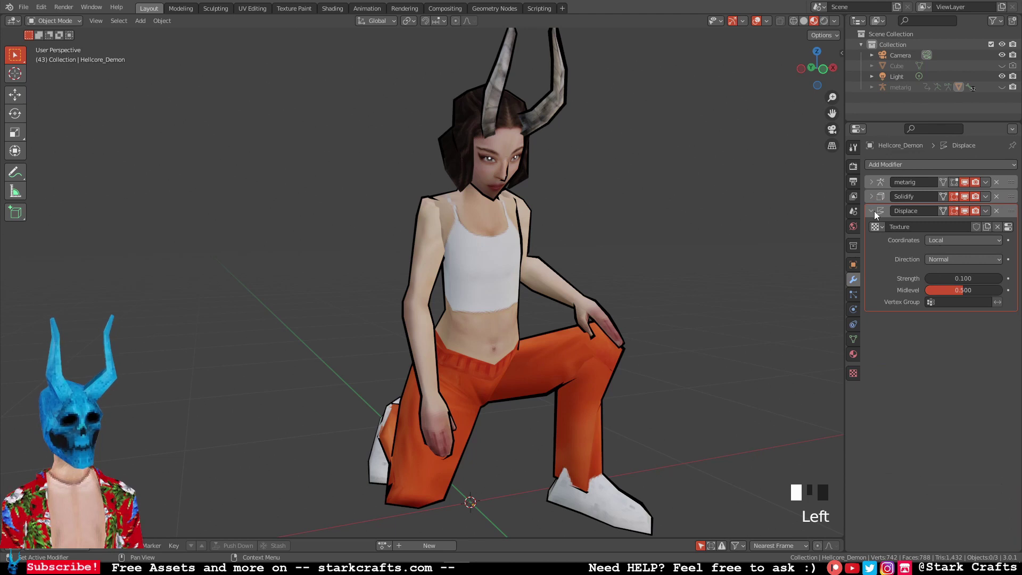
click(871, 211)
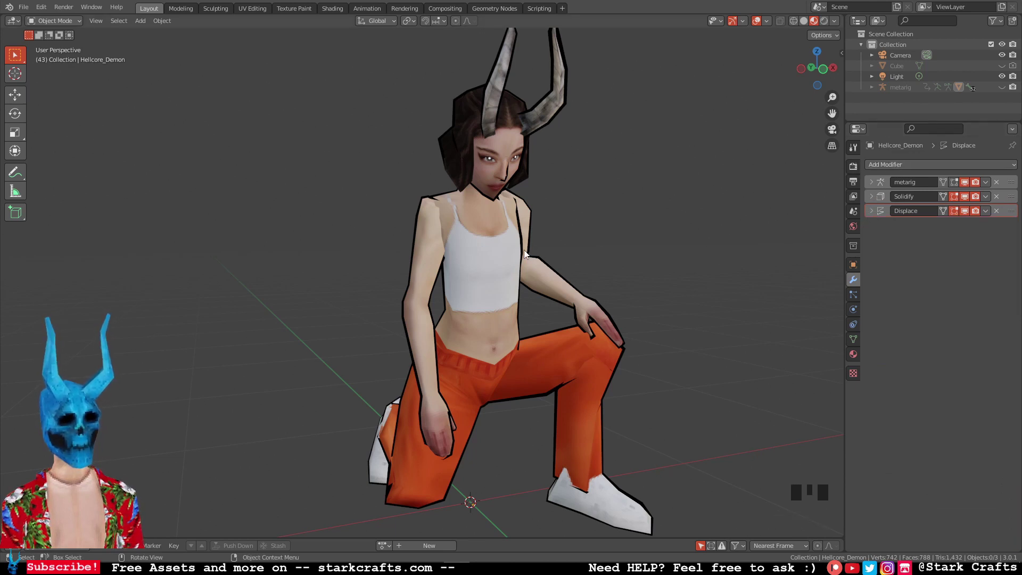
- Switch to the Shading workspace and frame the selected character's torso and legs in the 3D viewport
click(491, 248)
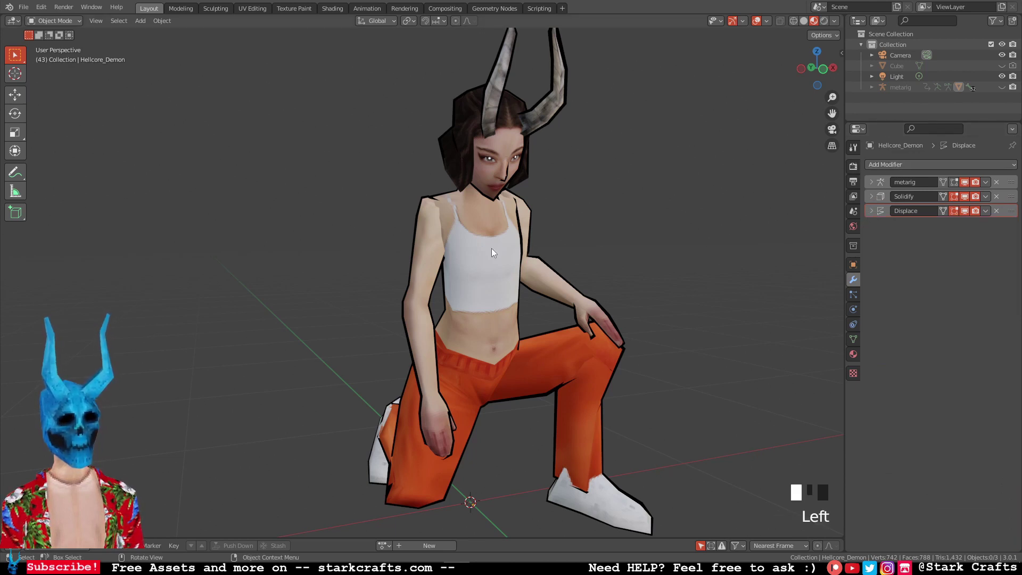
click(331, 8)
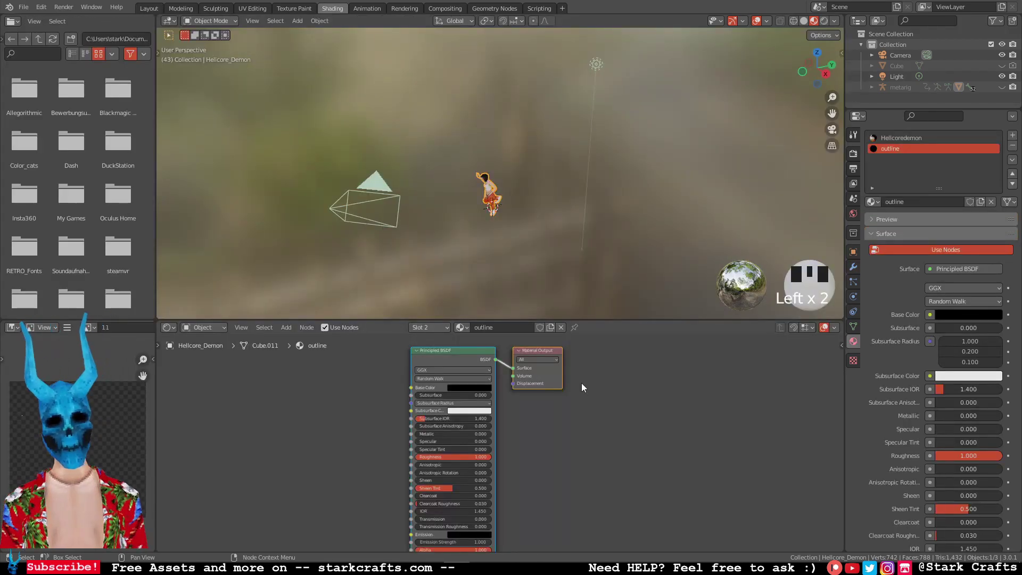
middle_drag(490, 196, 598, 176)
click(498, 202)
key(KP_Decimal)
scroll(595, 180, up, 1)
scroll(595, 180, down, 3)
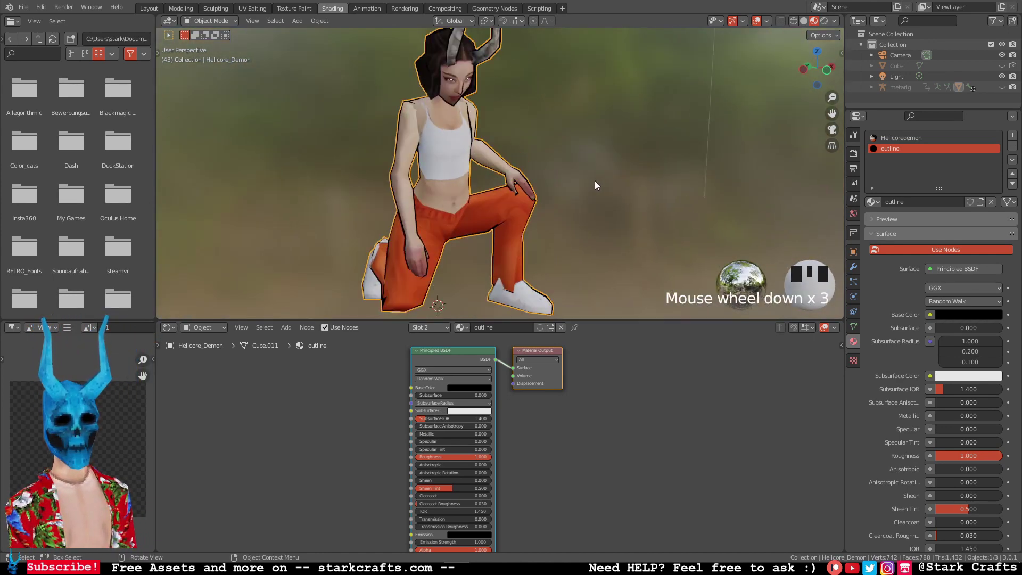
scroll(583, 155, down, 2)
middle_drag(581, 151, 627, 156)
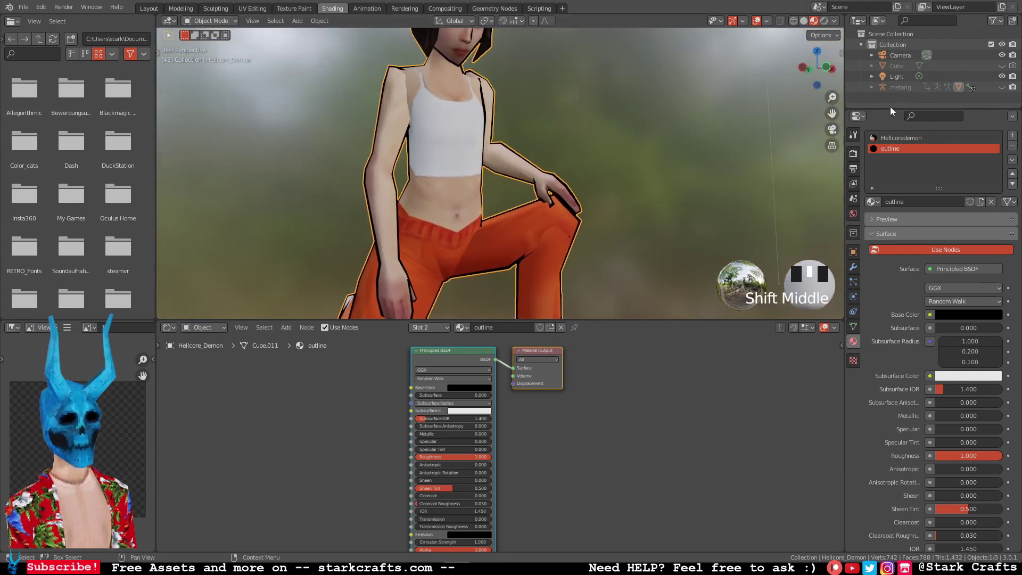
- Compare the node setups of the Hellcoredemon and outline materials, ending with the outline slot active
drag(894, 108, 901, 153)
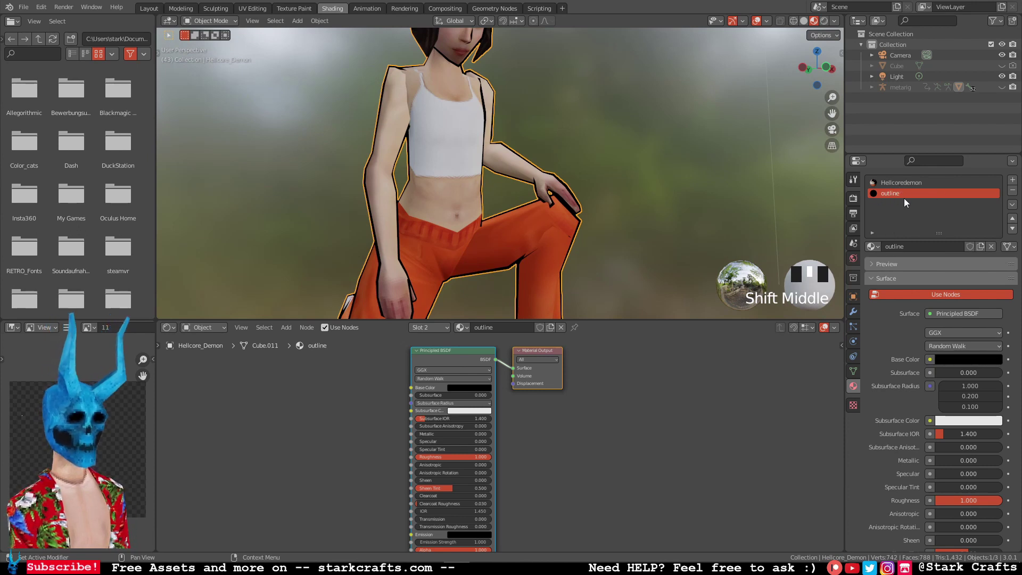
click(907, 184)
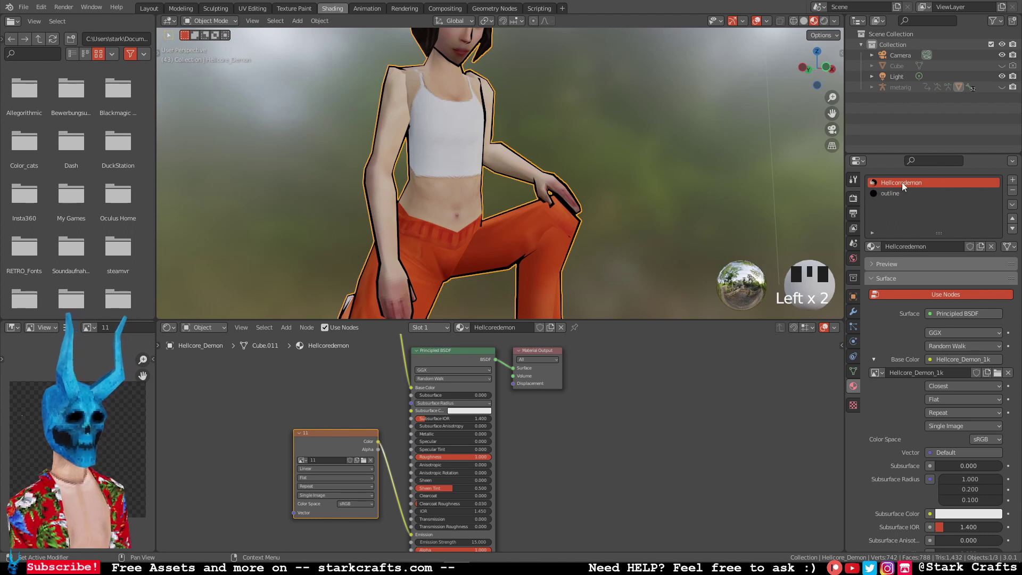
click(909, 194)
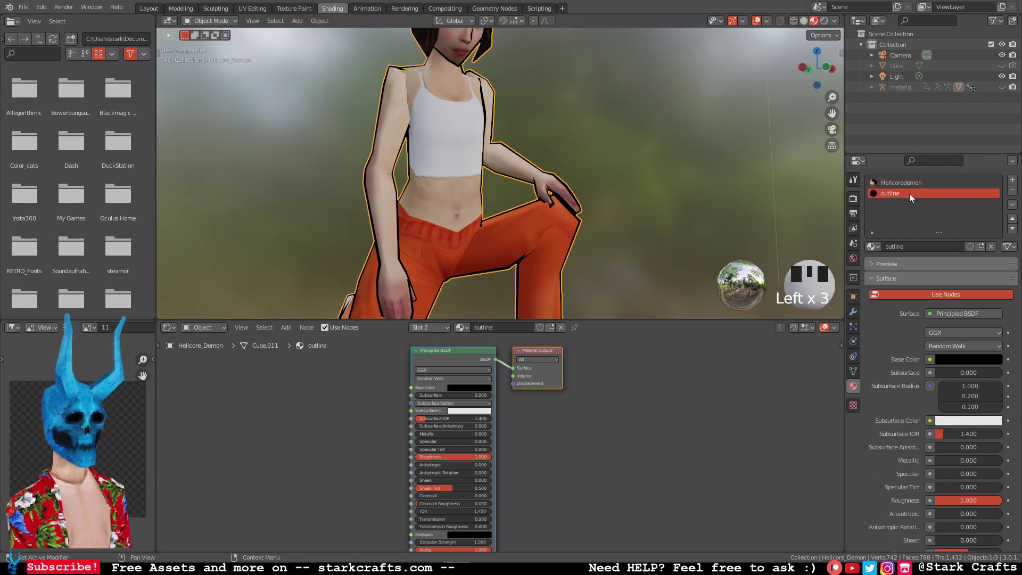
- Add a detached Image Texture node well before the outline material's Principled BSDF, keeping the BSDF linked to the output's Surface
middle_drag(656, 442, 787, 470)
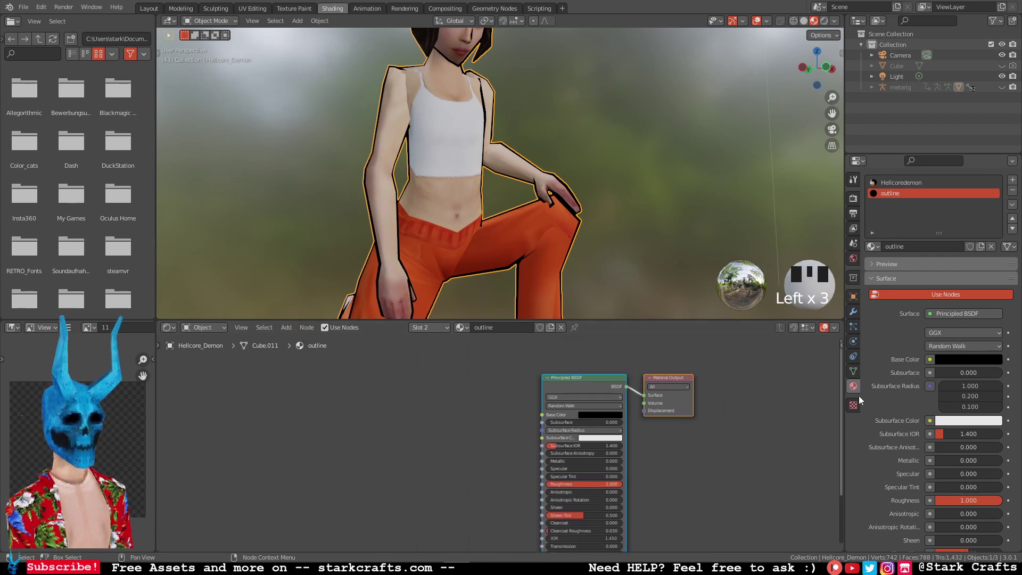
click(930, 360)
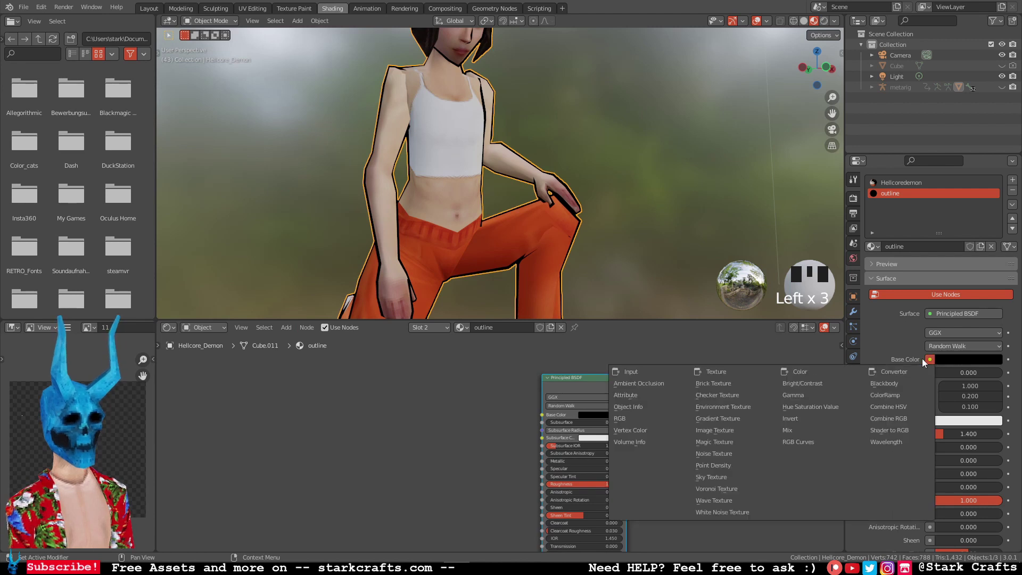
click(745, 427)
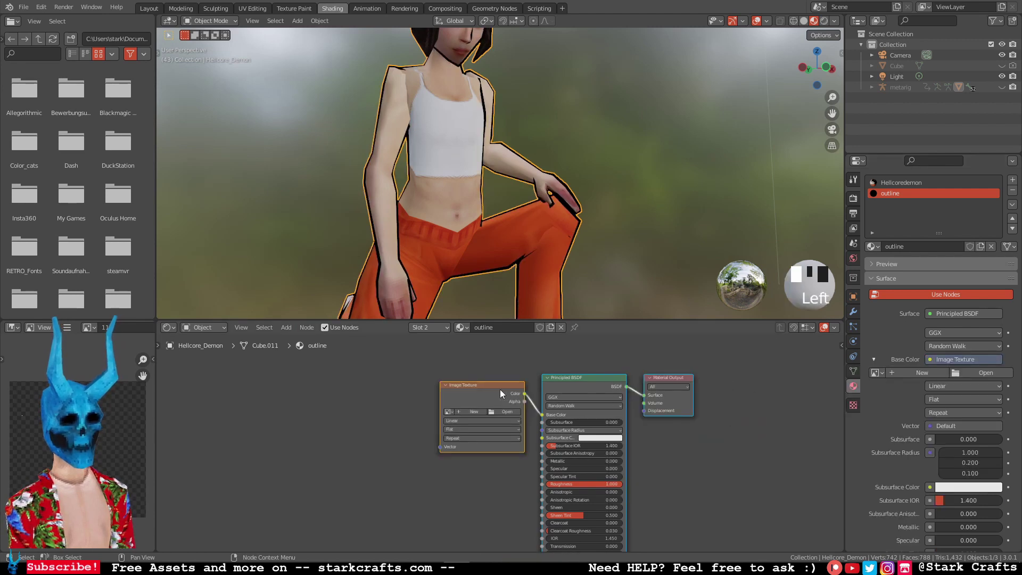
alt+drag(499, 388, 480, 389)
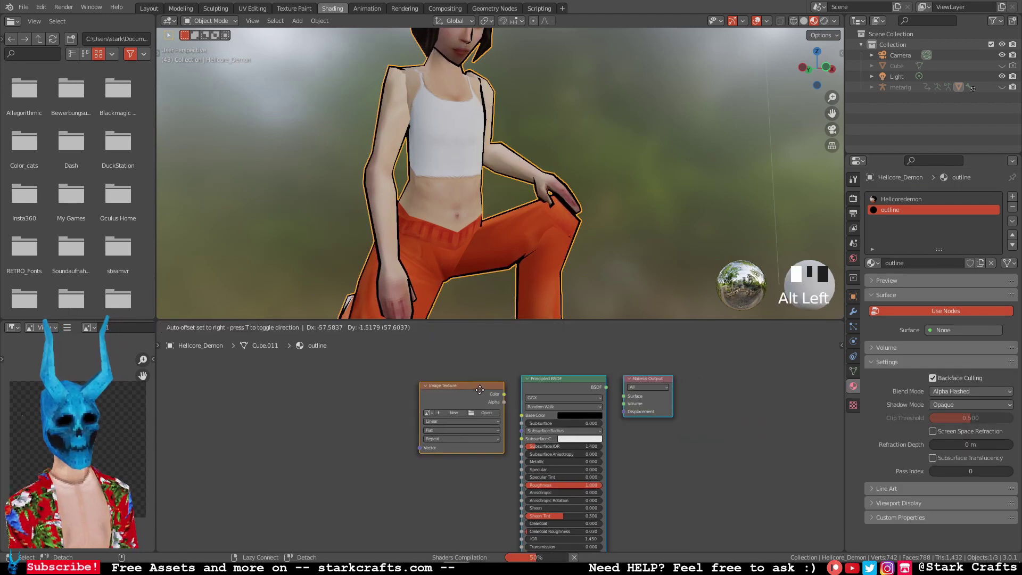
drag(606, 387, 623, 396)
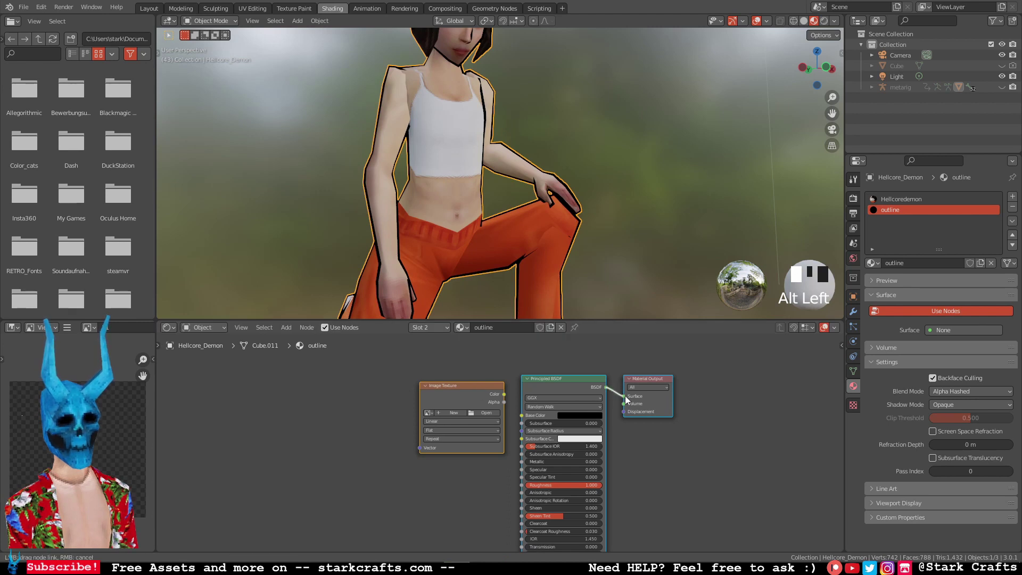
drag(487, 402, 374, 394)
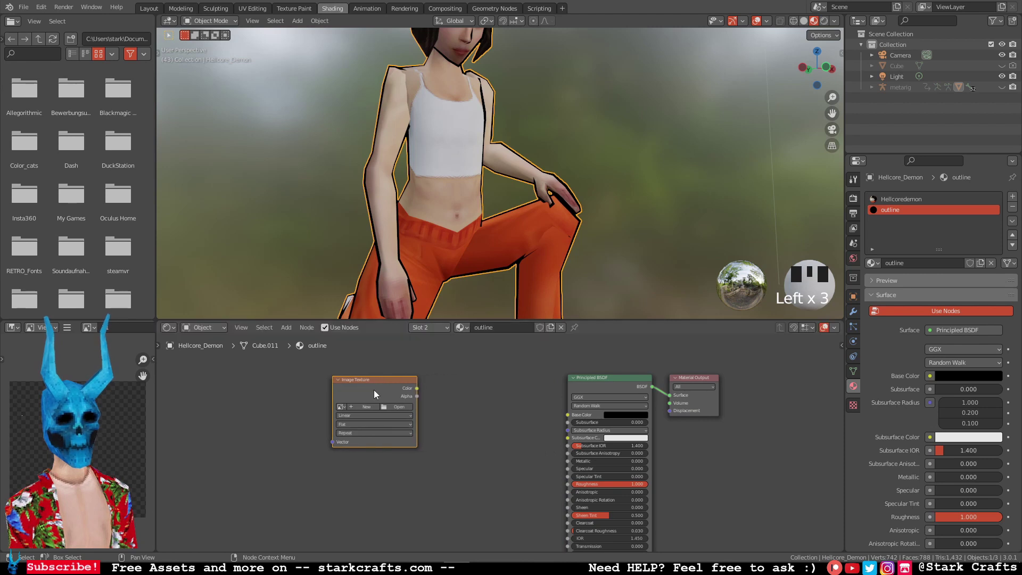
- Add a UV Map node in front of the Image Texture node
click(287, 328)
click(296, 337)
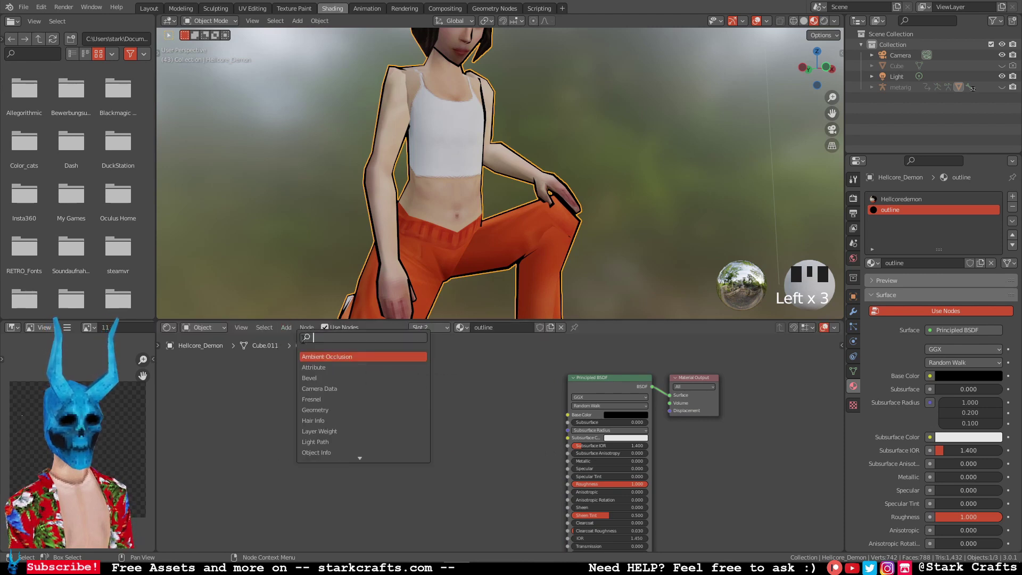
text(uv)
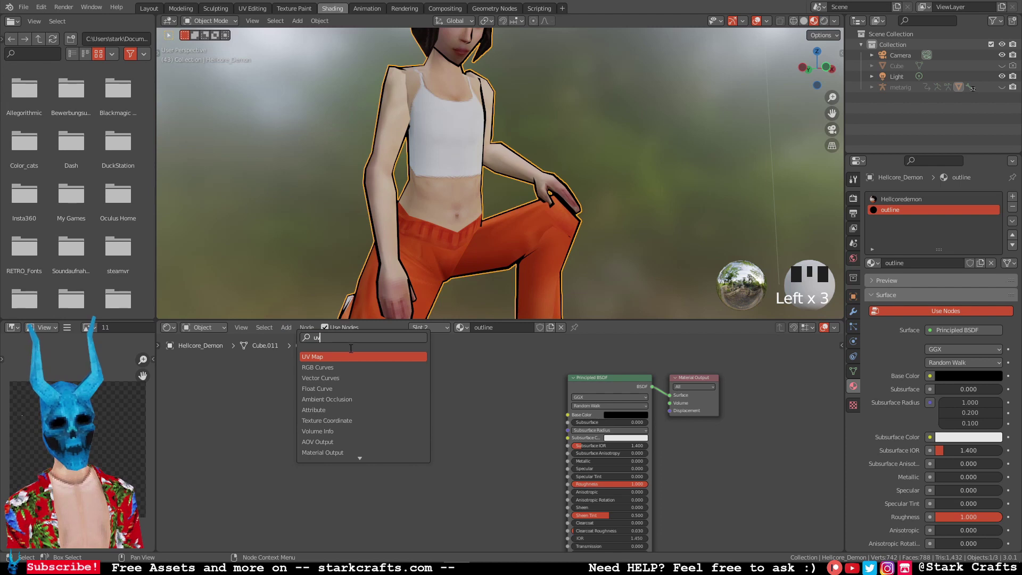
key(Return)
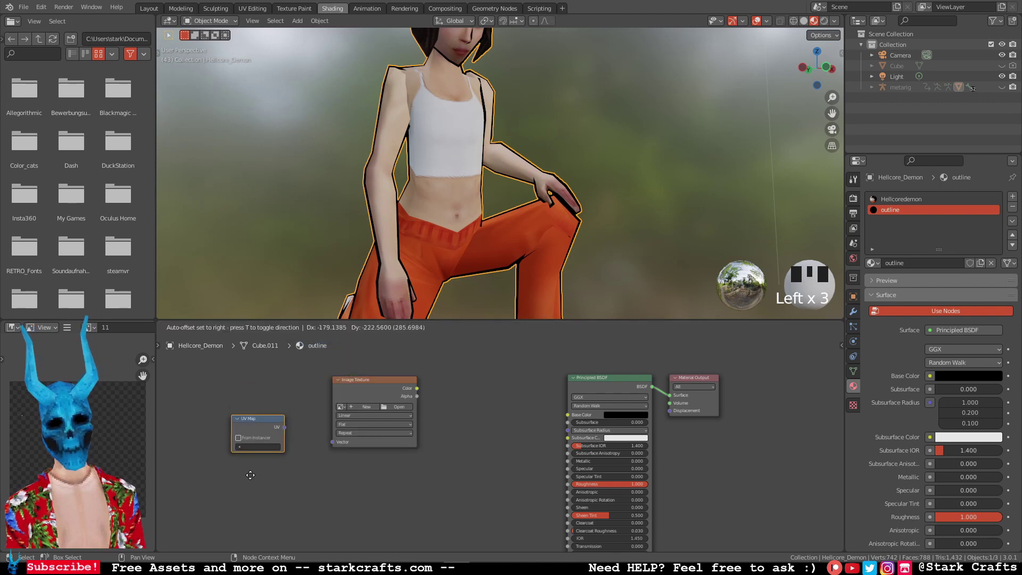
click(253, 471)
- Add a ColorRamp node between the Image Texture and Principled BSDF nodes
click(285, 328)
click(304, 339)
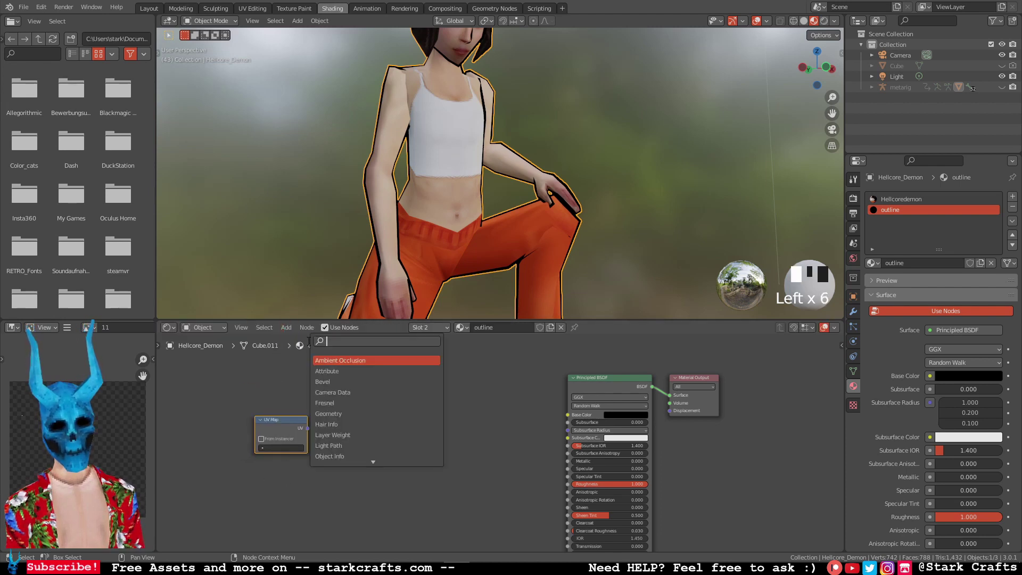
text(c)
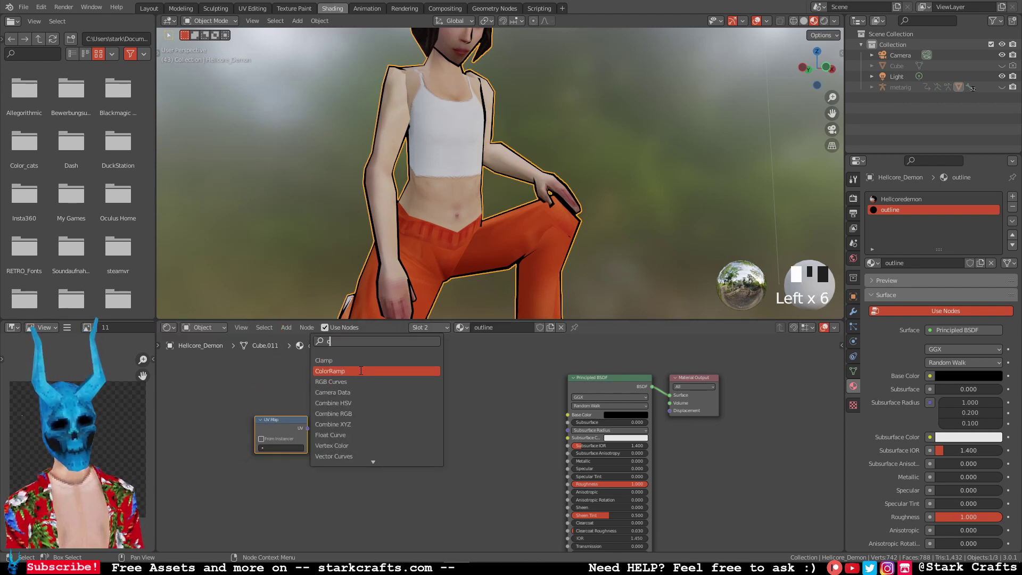
click(333, 371)
click(569, 462)
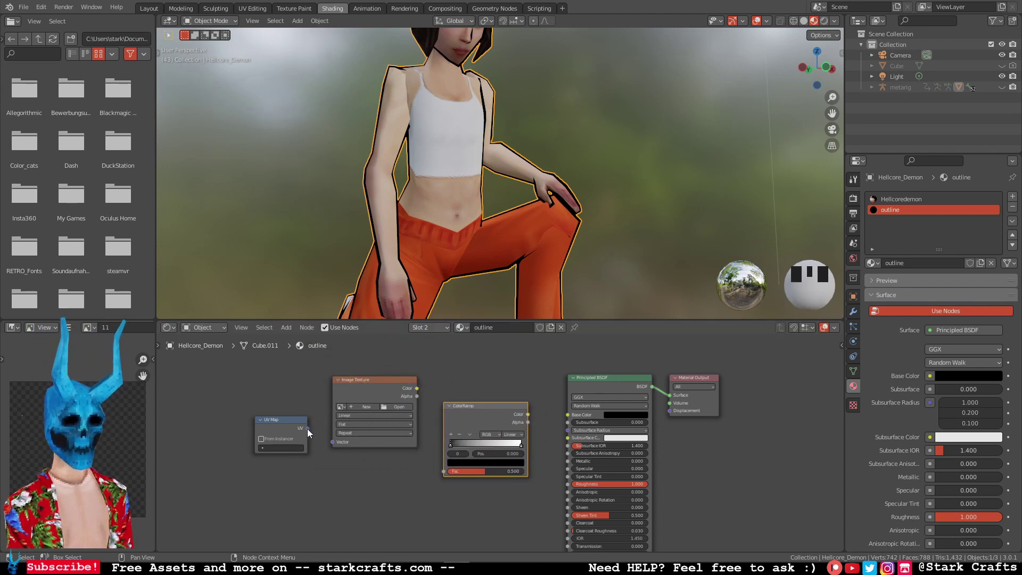
- Link the UV Map to the Image Texture's Vector input and the texture's Alpha output to the ColorRamp's Fac
drag(308, 429, 334, 443)
drag(417, 387, 442, 469)
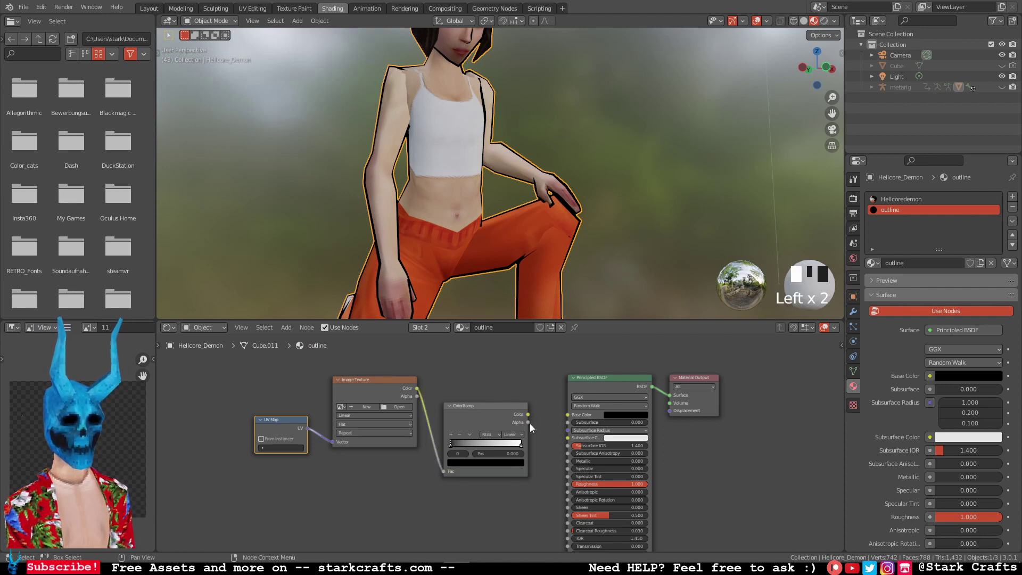
drag(416, 396, 442, 468)
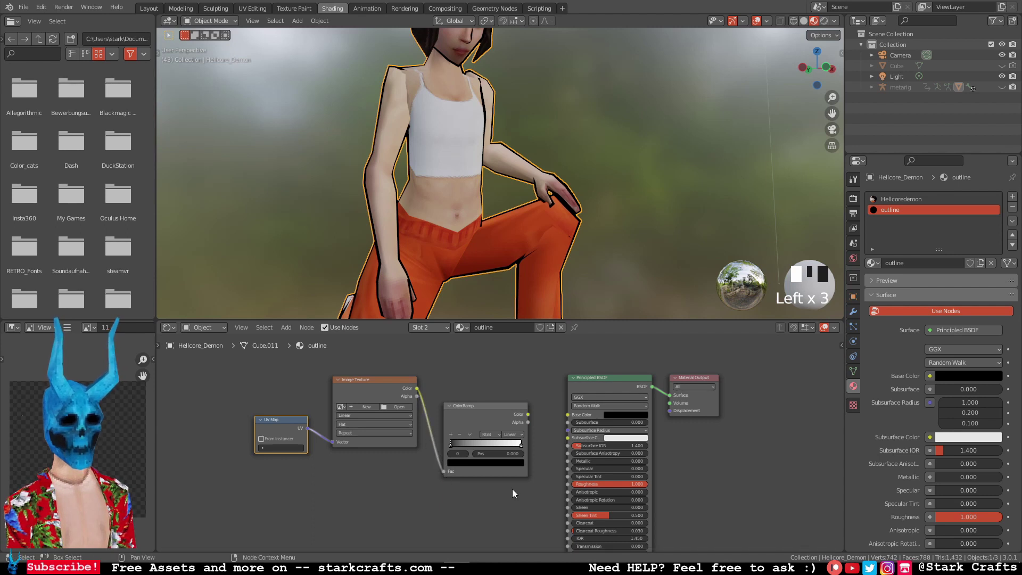
drag(418, 397, 431, 426)
drag(446, 462, 443, 474)
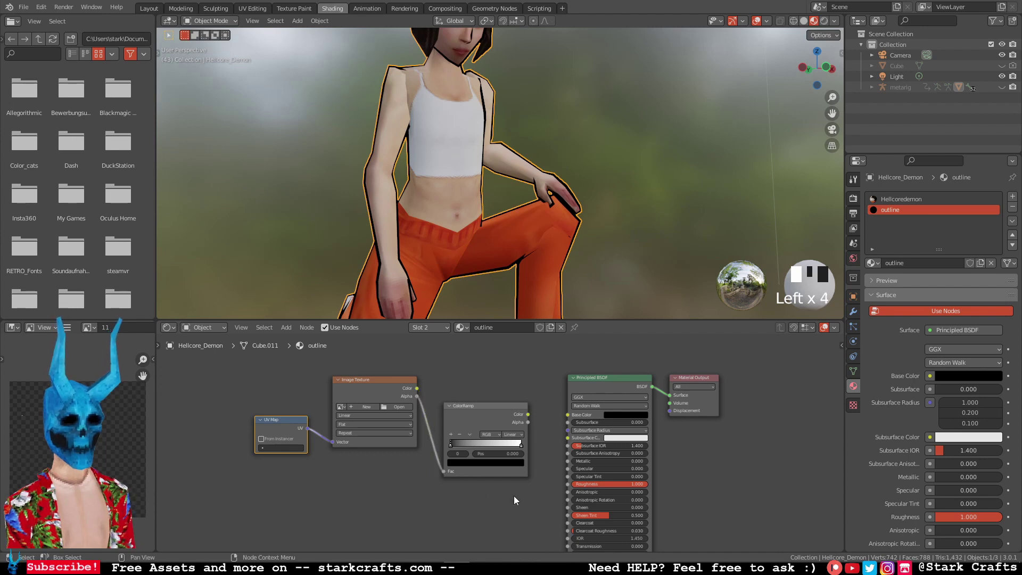
- Link the ColorRamp's Color output to the Principled BSDF's Alpha, then deselect the character and check the material's blend settings
middle_drag(513, 496, 506, 425)
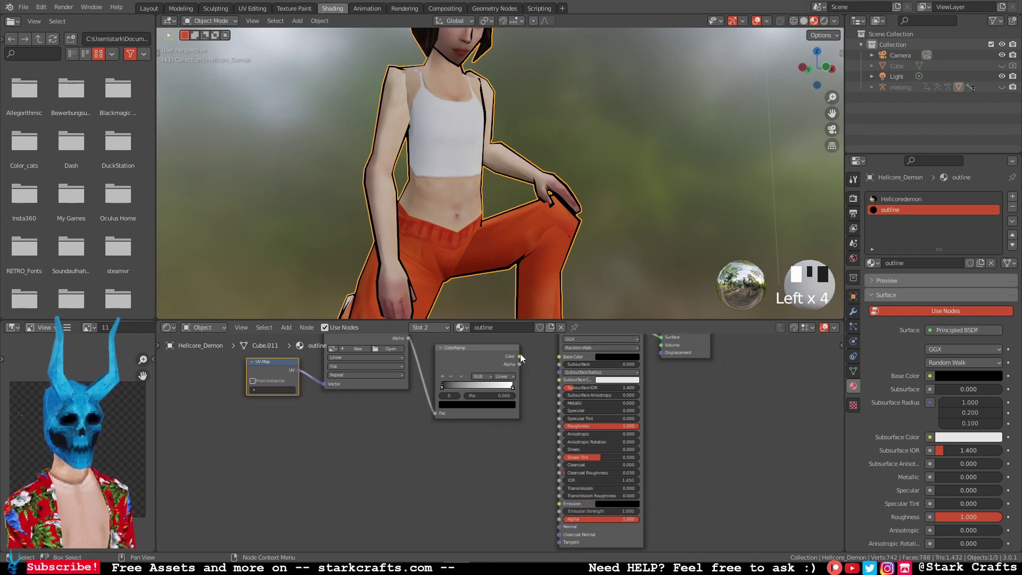
mouse_move(519, 356)
mouse_down()
mouse_move(548, 401)
mouse_move(562, 517)
mouse_up()
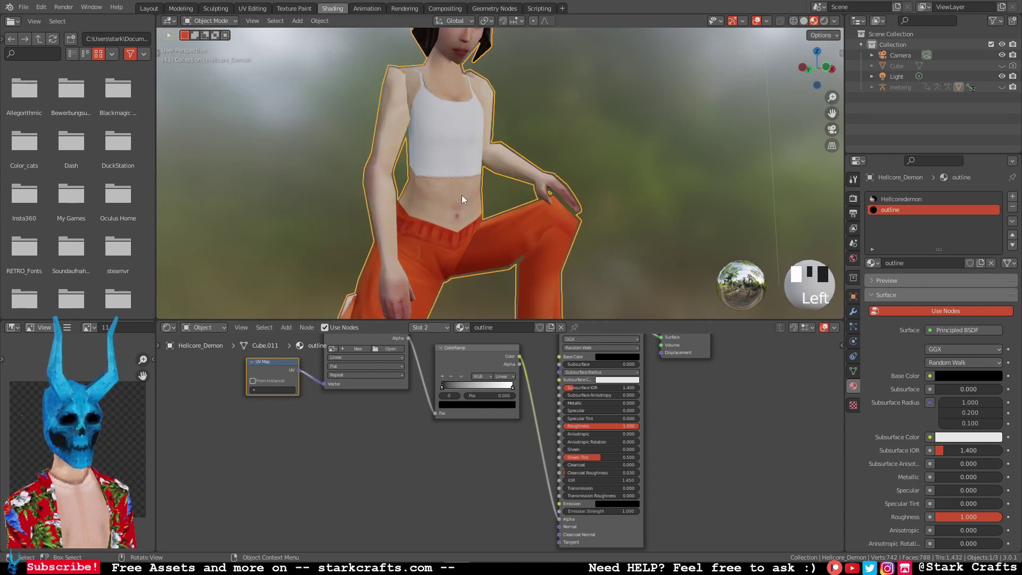
click(621, 146)
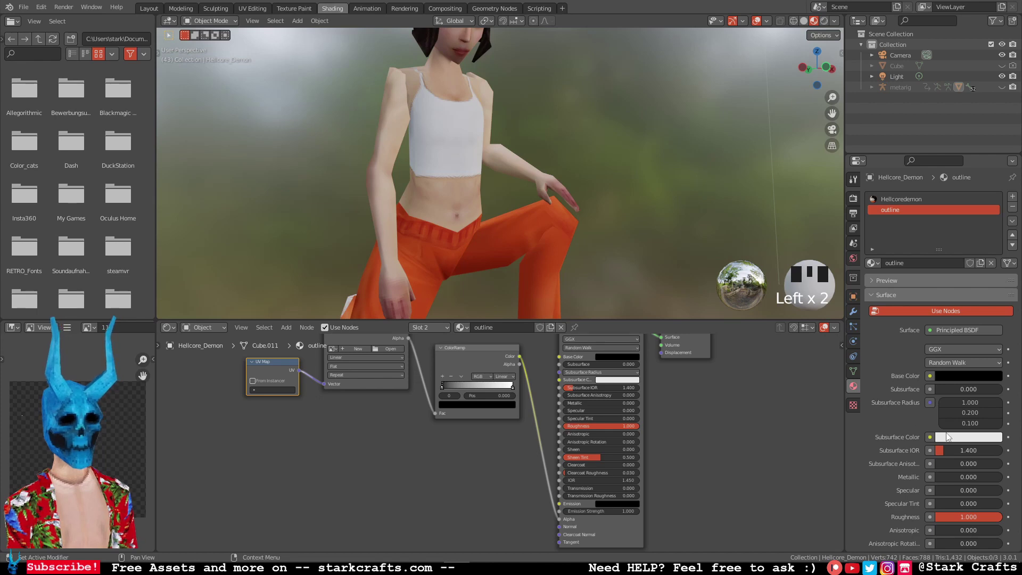
scroll(945, 437, down, 10)
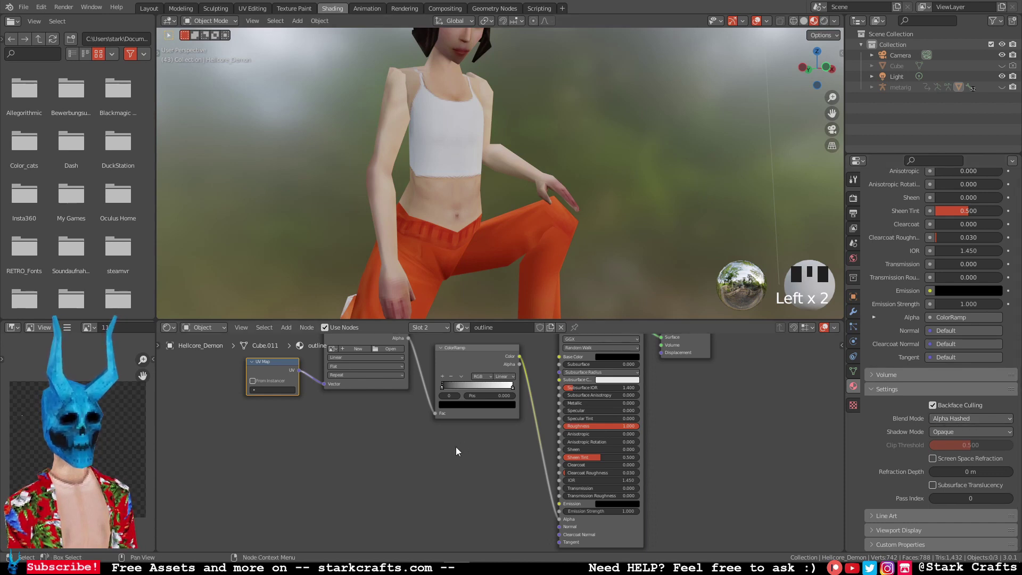
- Start a new image in the Image Texture node and name it !PencilOutlin
middle_drag(456, 447, 514, 495)
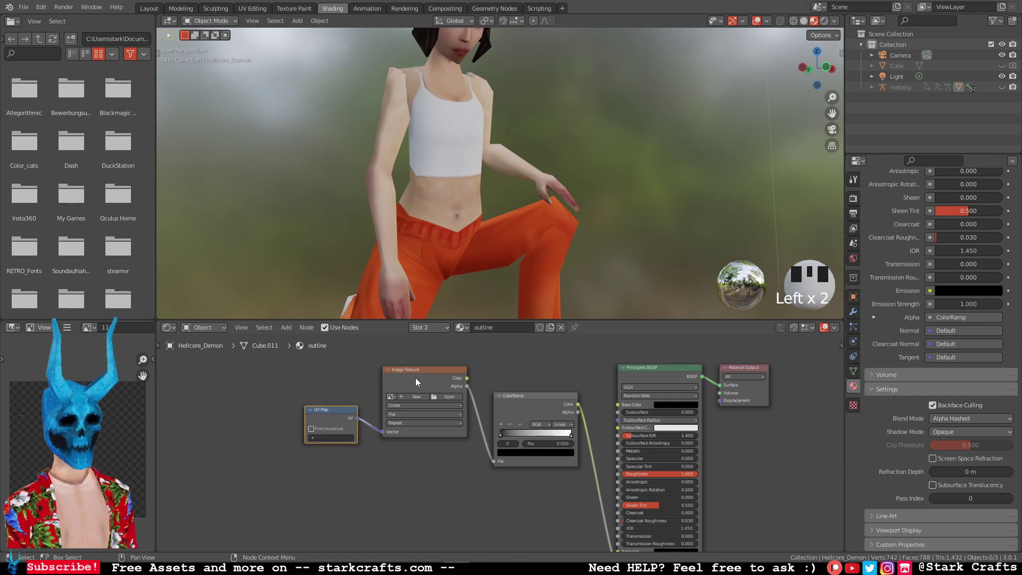
click(416, 379)
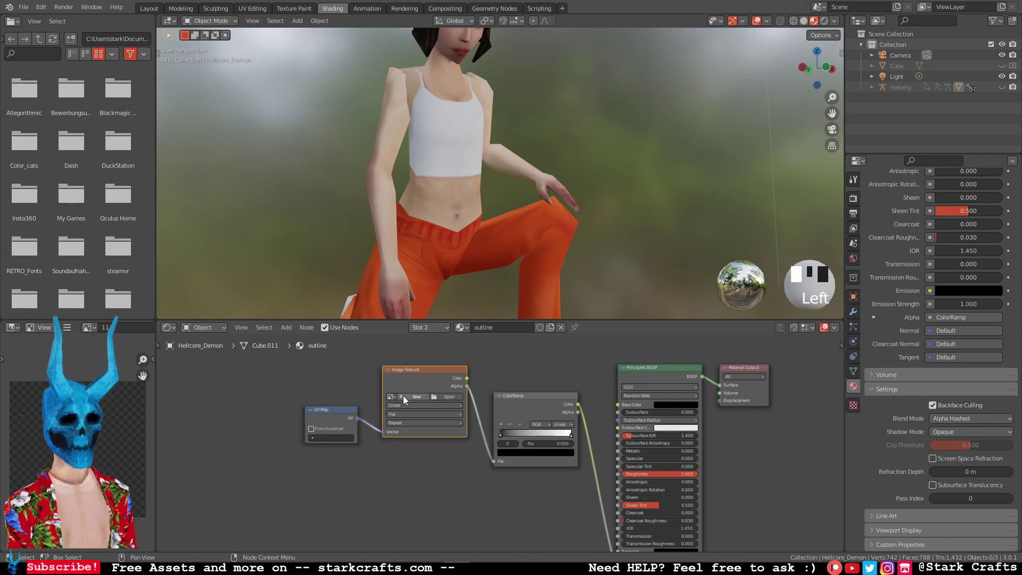
click(403, 395)
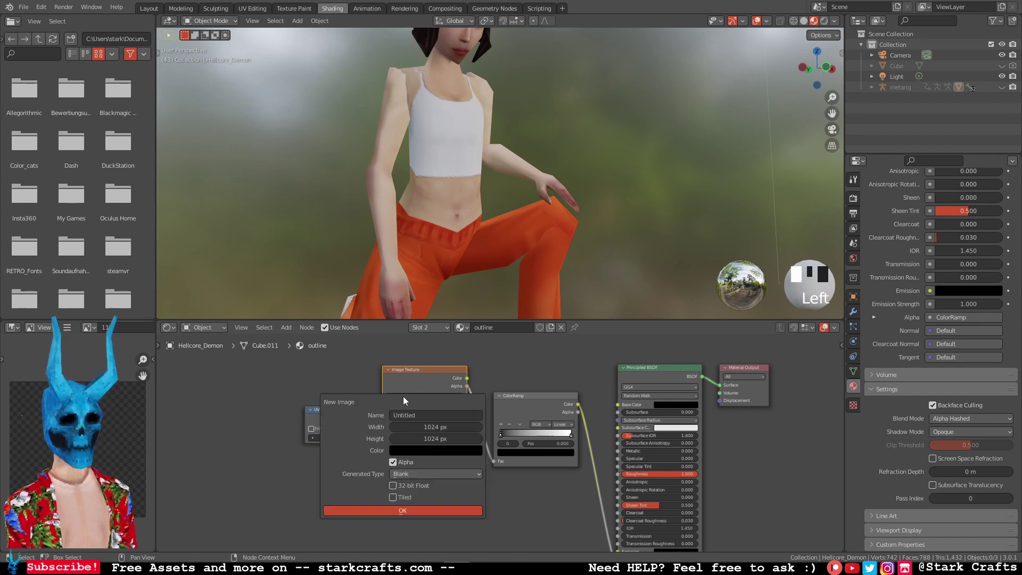
click(432, 414)
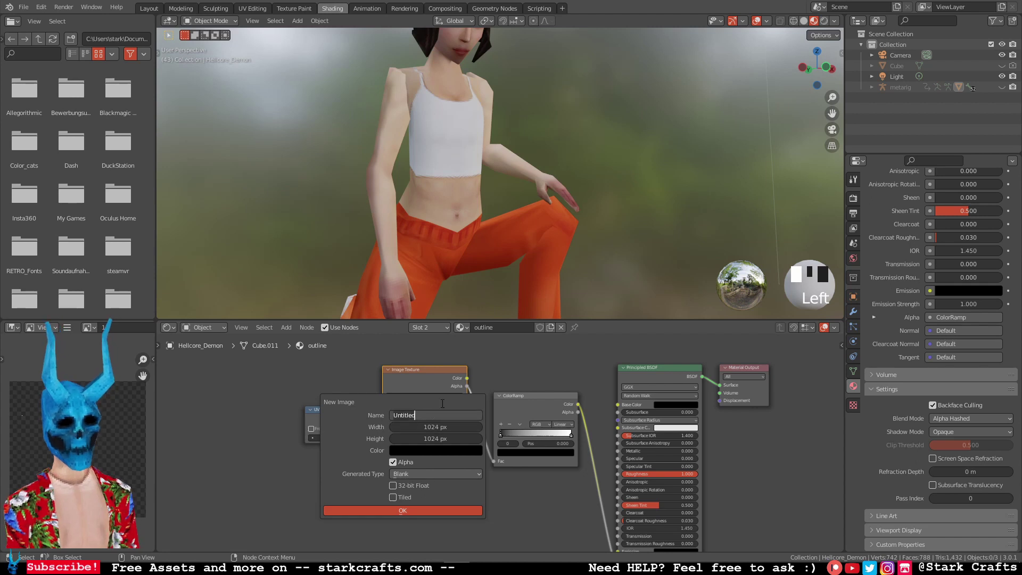
text(F)
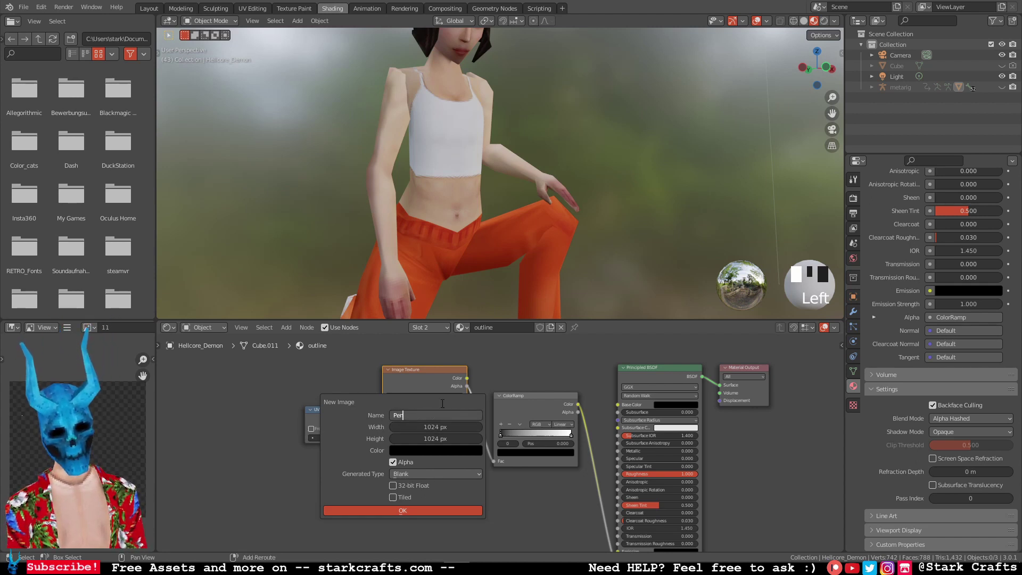
text(C)
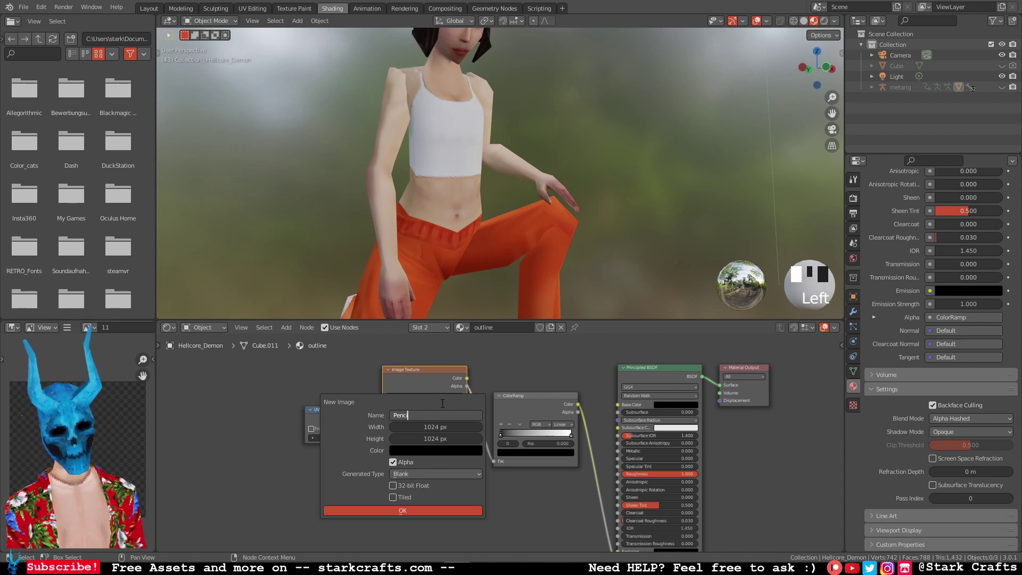
text(ilOutlin)
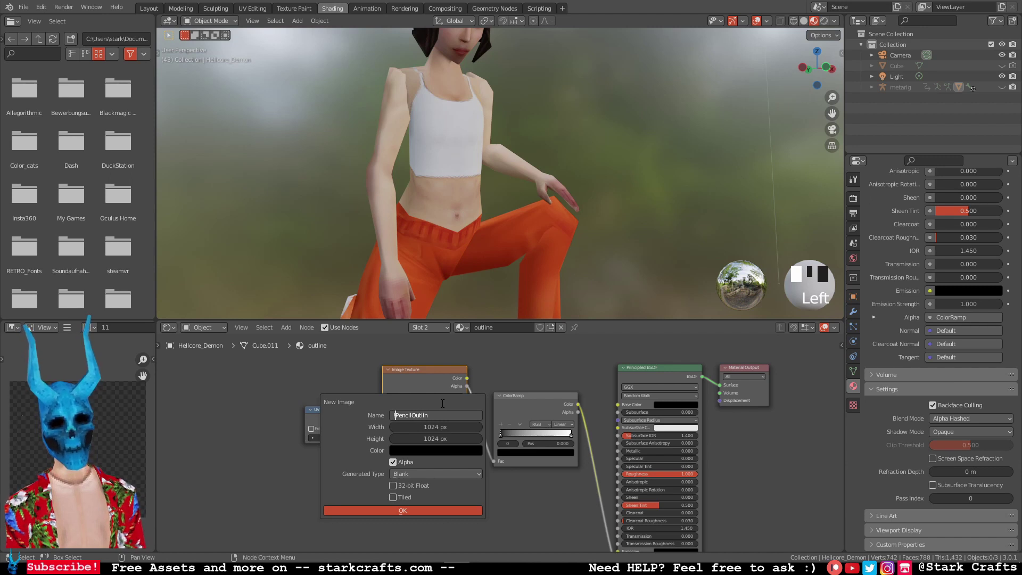
- Set the new image's width and height to 128 px each
click(423, 427)
click(424, 427)
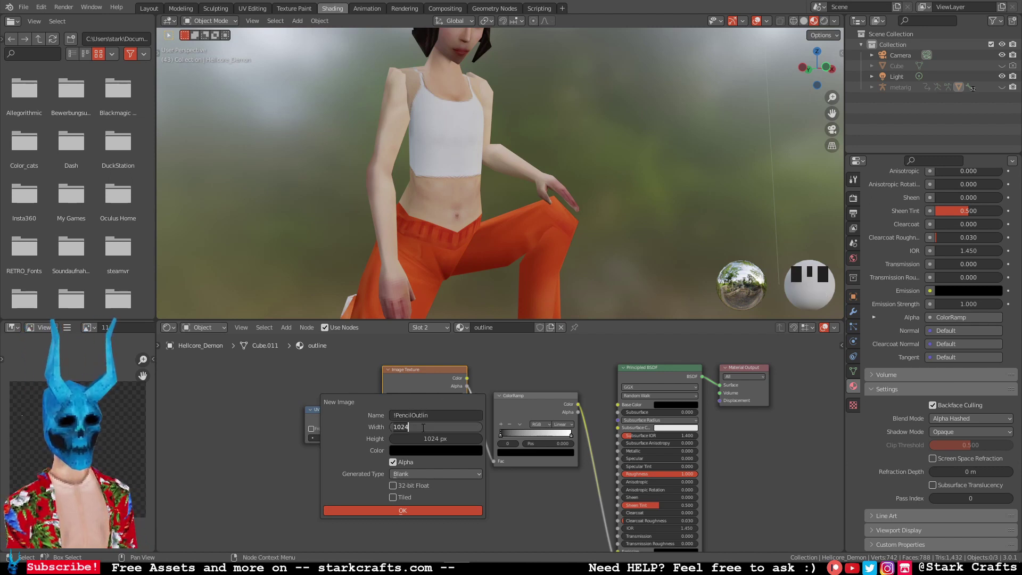
key(BackSpace)
key(BackSpace)
key(BackSpace)
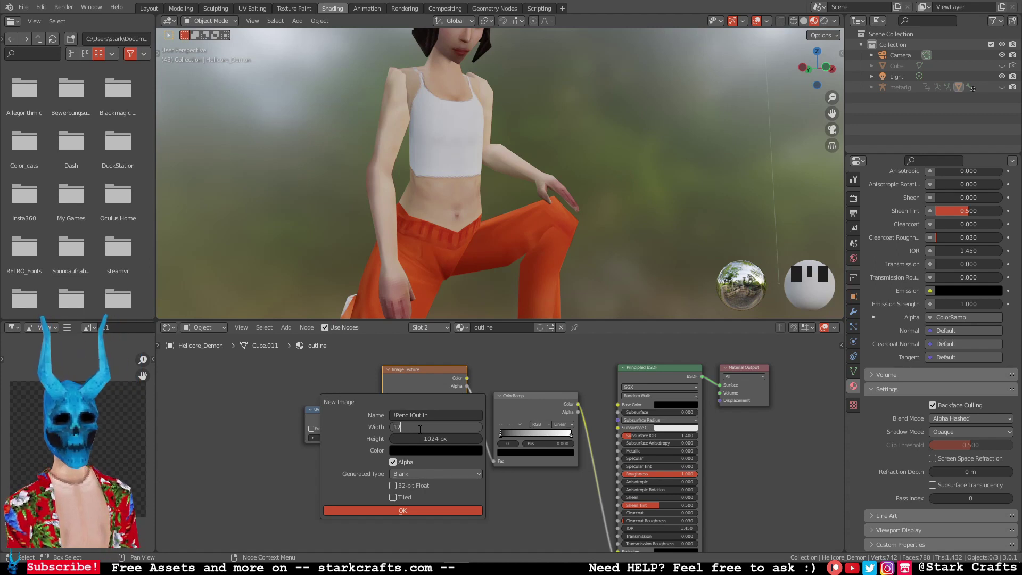
text(28)
key(Return)
double_click(431, 439)
text(12)
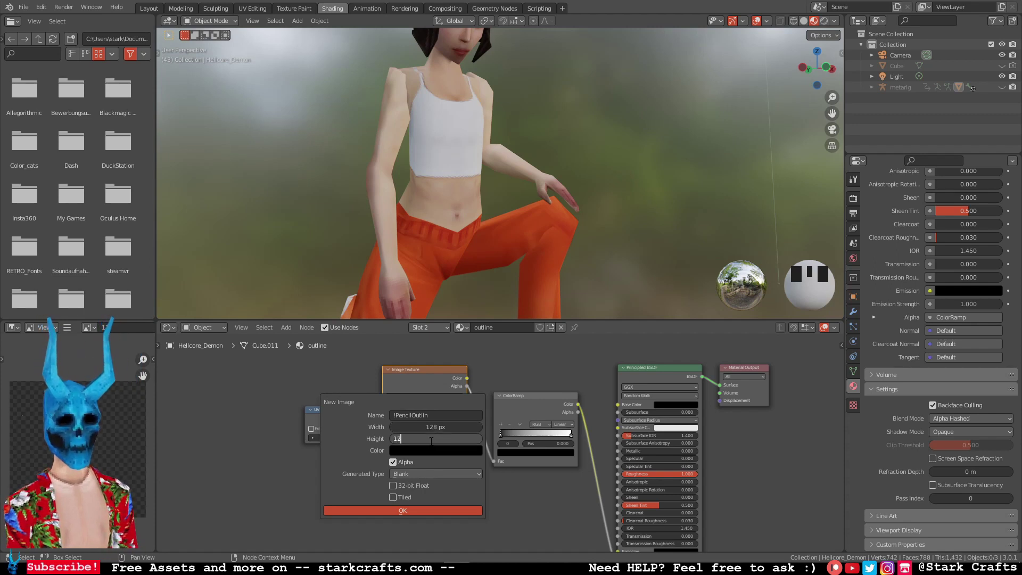
- Make the new image's fill colour transparent black and create the image
click(439, 452)
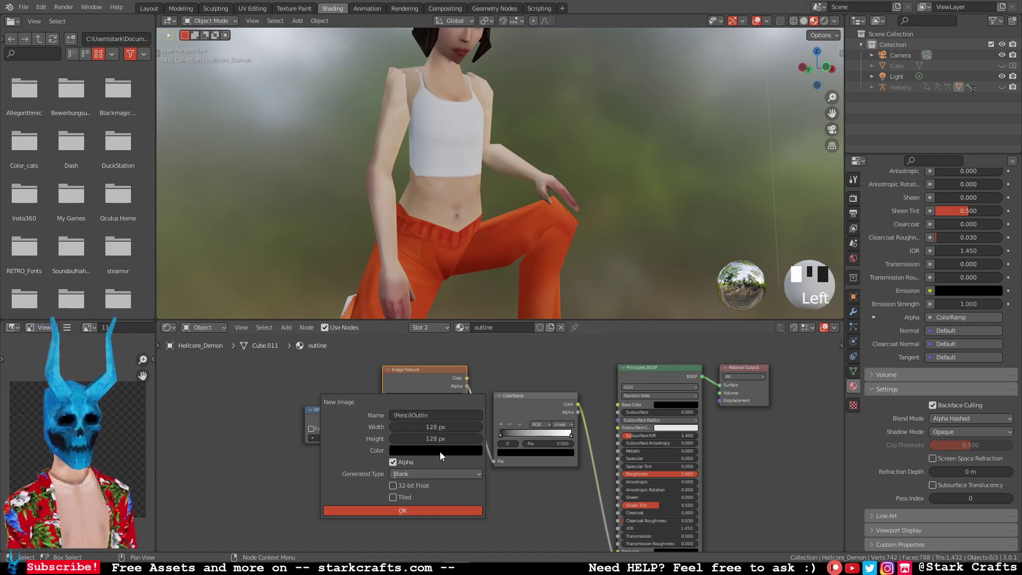
click(410, 451)
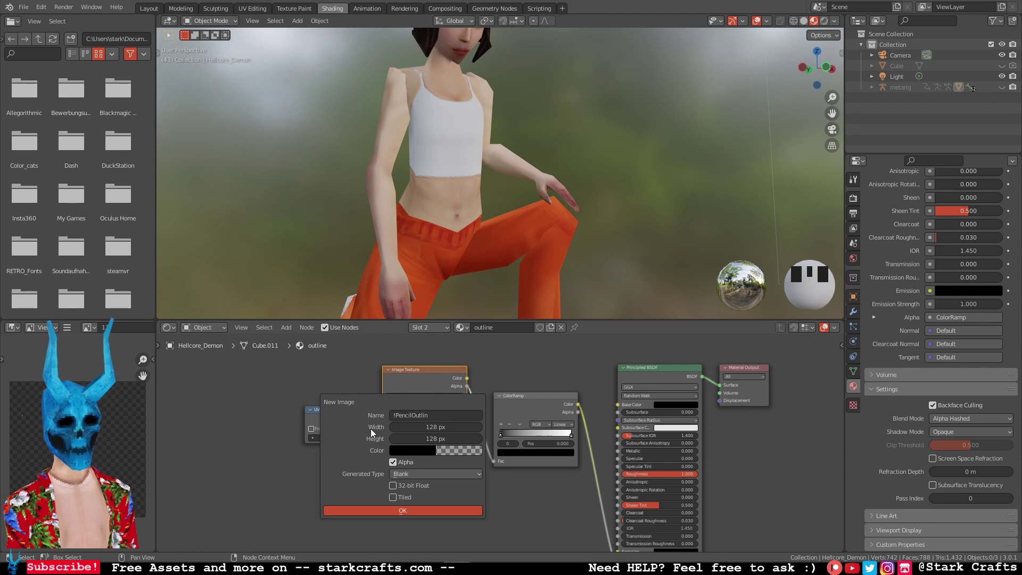
click(354, 510)
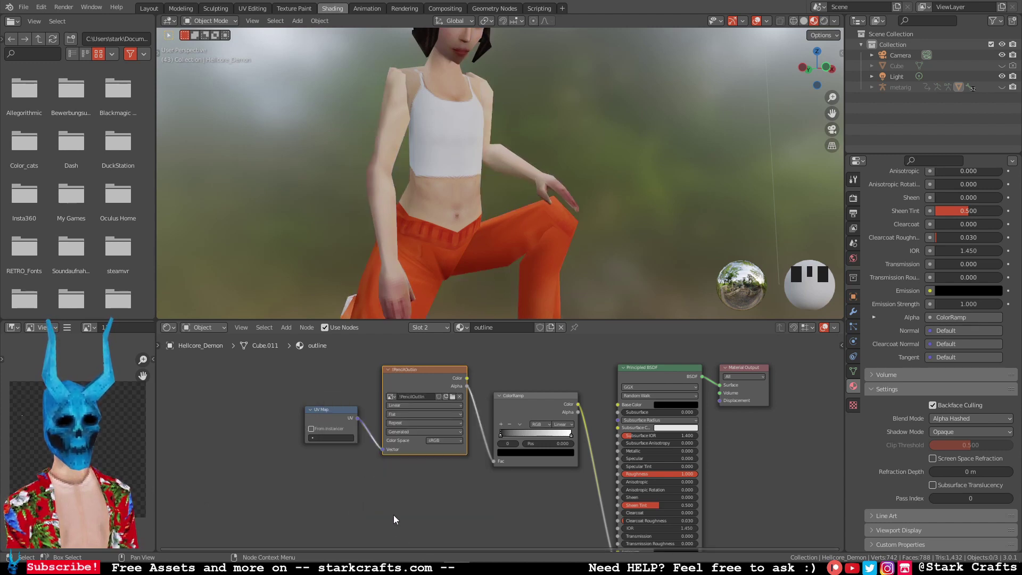
- Switch to the Texture Paint workspace and save the blank image to the Desktop as !PencilOutlin.png
click(298, 12)
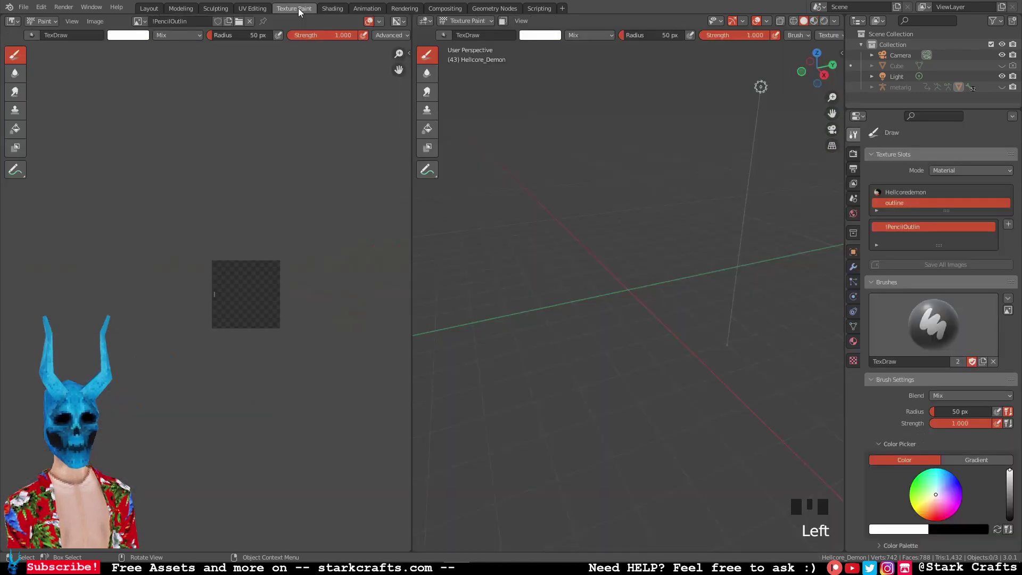
scroll(255, 341, down, 4)
scroll(255, 333, up, 6)
scroll(256, 330, down, 4)
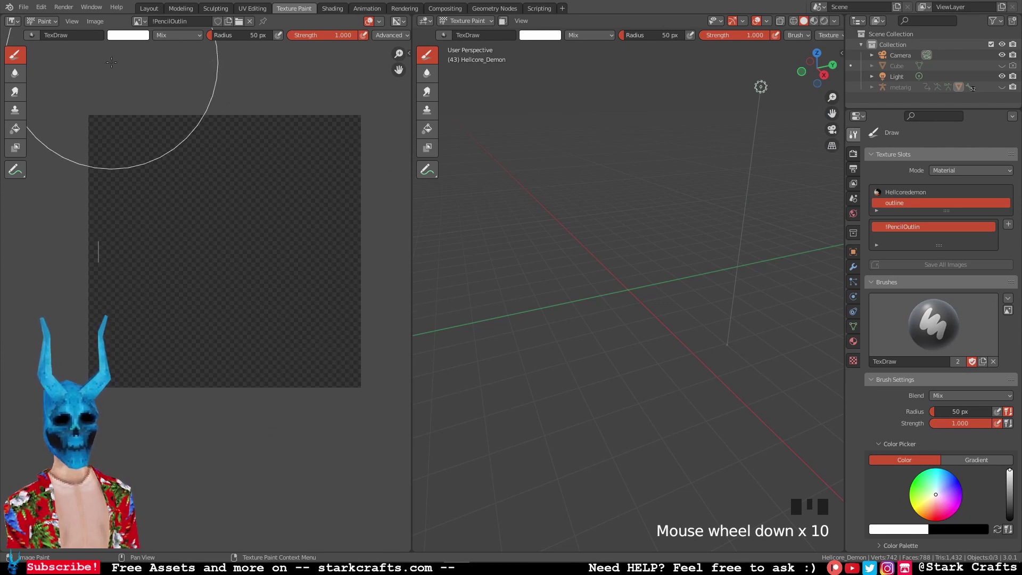
click(94, 23)
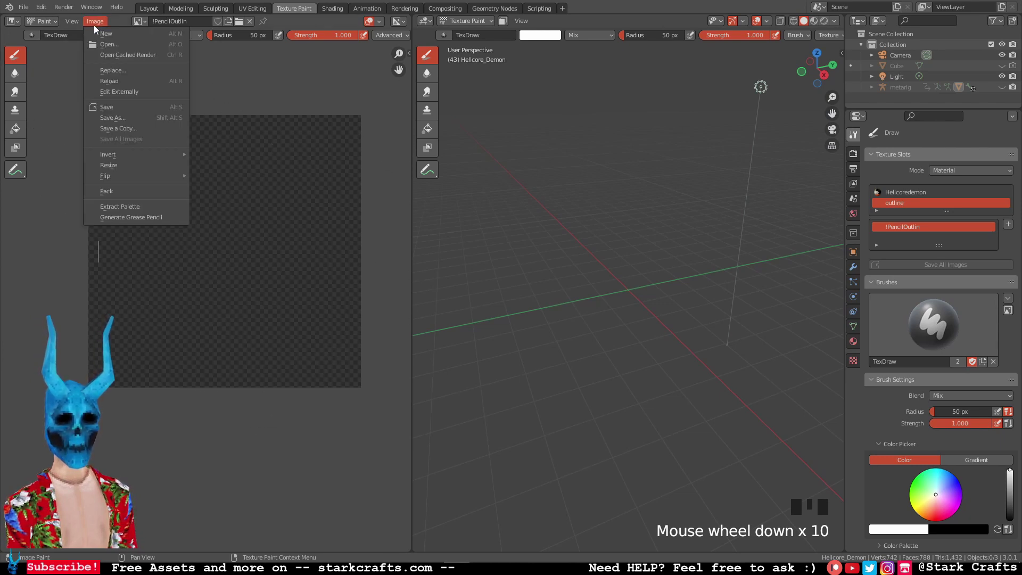
click(137, 24)
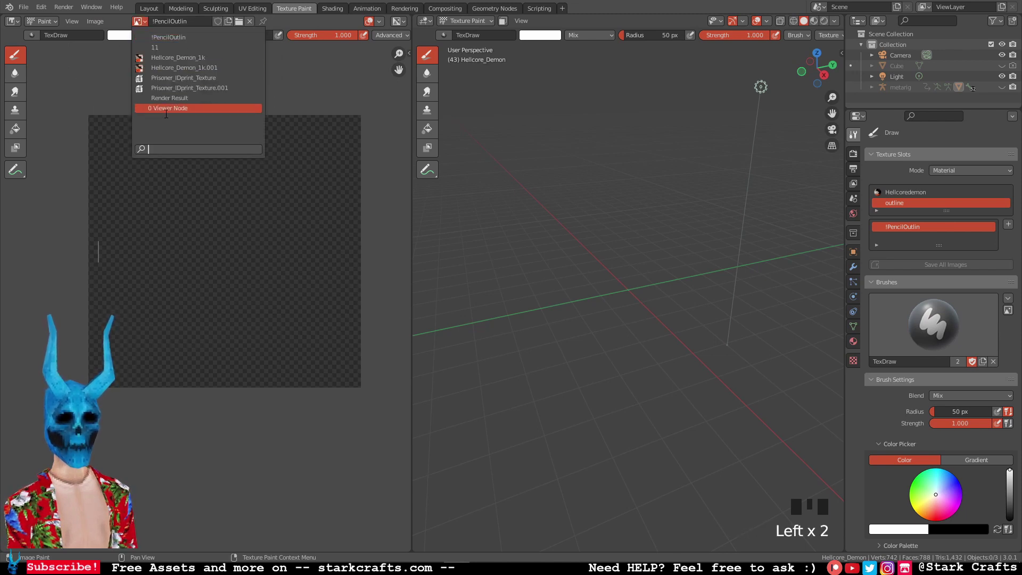
click(170, 88)
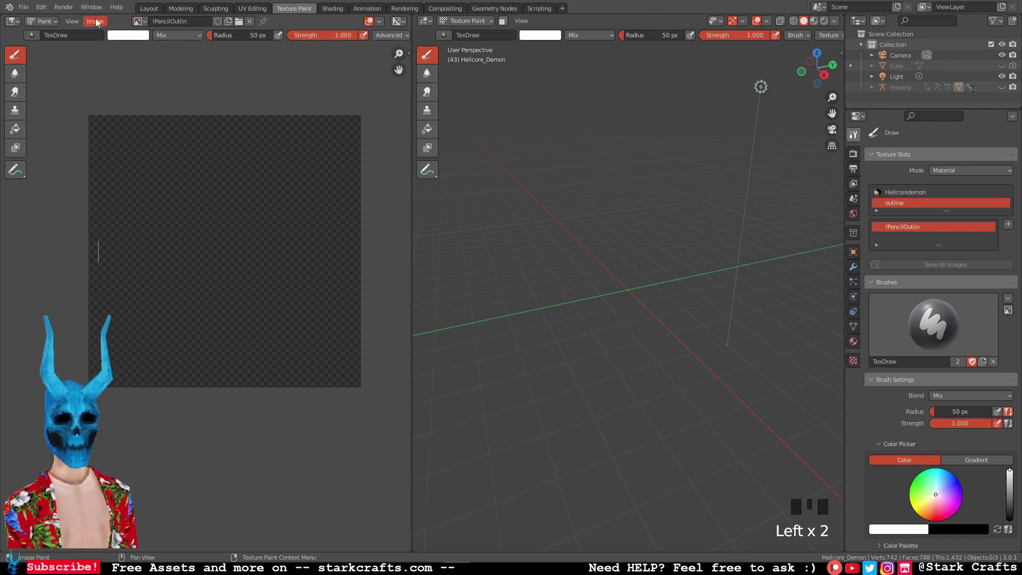
click(95, 21)
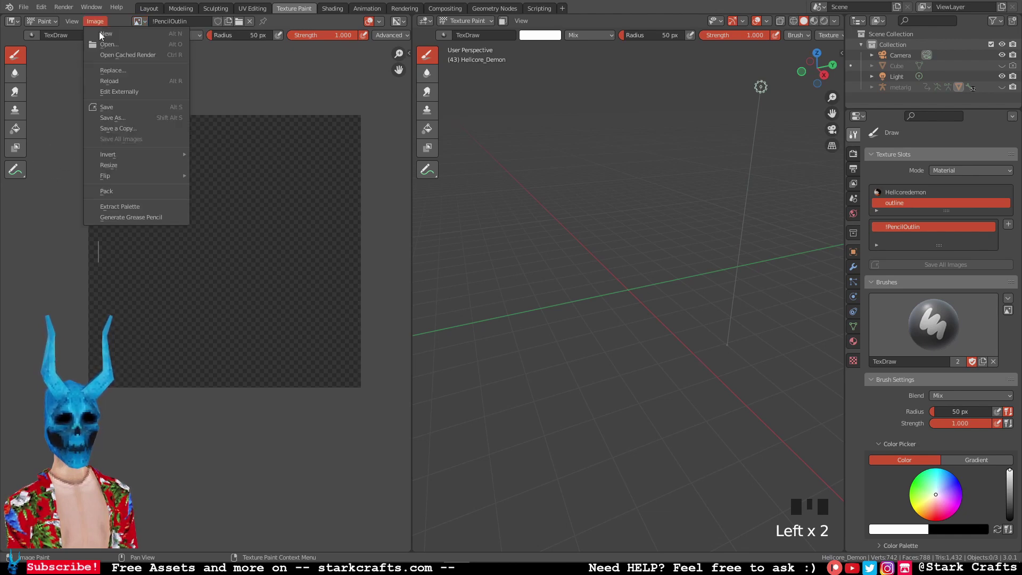
click(116, 118)
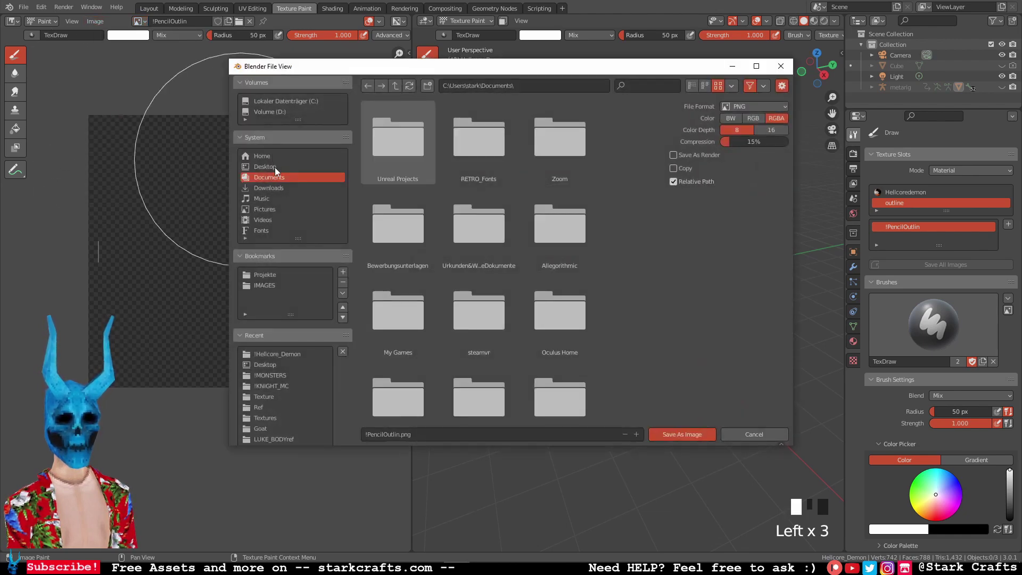
click(272, 167)
click(682, 434)
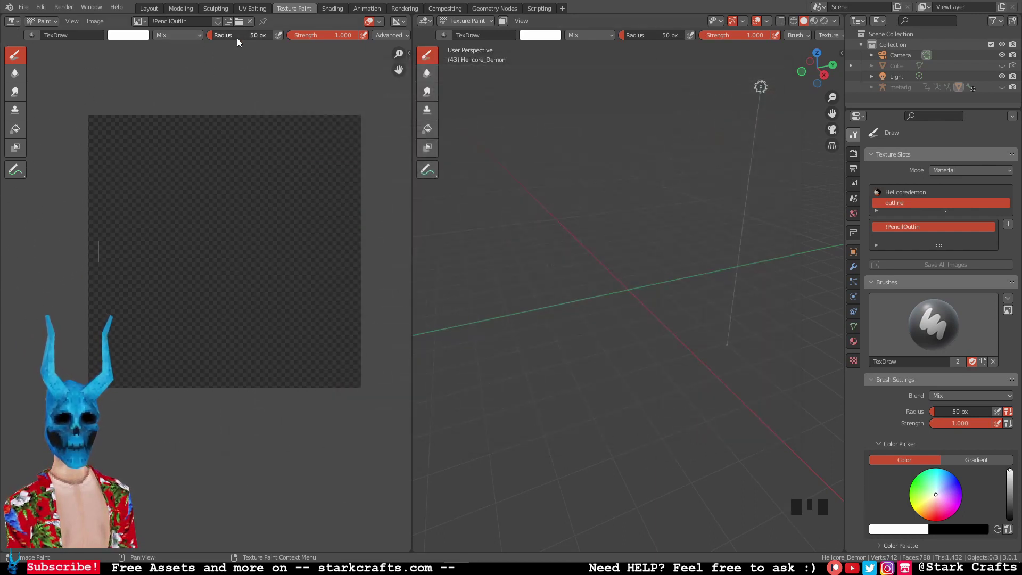
- Set the brush radius to 2 px and cover the whole image with white criss-cross strokes
drag(239, 36, 219, 35)
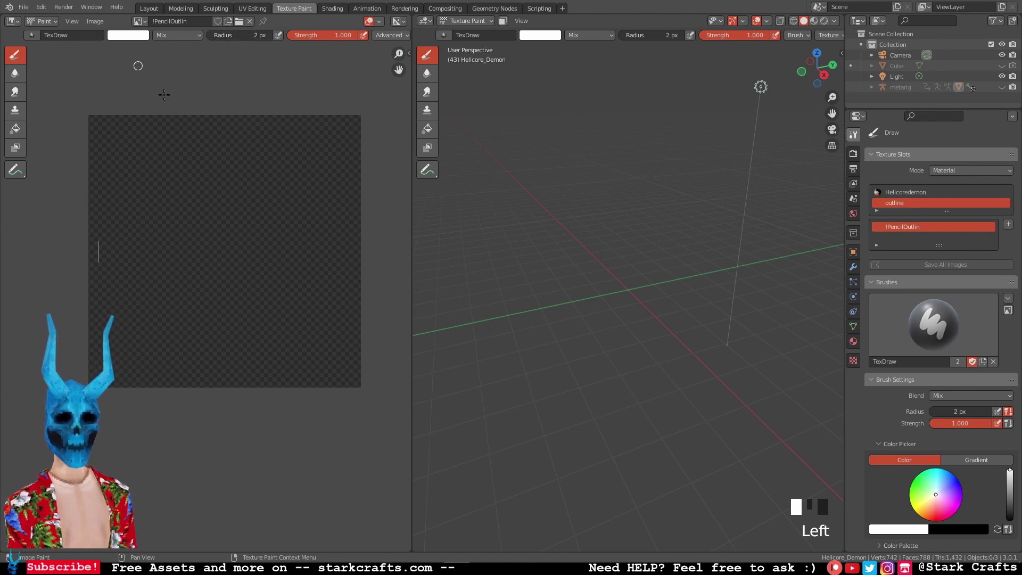
mouse_move(55, 200)
mouse_down()
mouse_move(249, 111)
mouse_move(6, 248)
mouse_move(88, 176)
mouse_move(275, 151)
mouse_move(239, 173)
mouse_move(234, 224)
mouse_move(333, 210)
mouse_move(257, 252)
mouse_move(281, 230)
mouse_move(46, 309)
mouse_move(34, 368)
mouse_move(202, 360)
mouse_move(336, 323)
mouse_move(222, 330)
mouse_move(44, 389)
mouse_move(353, 370)
mouse_move(345, 364)
mouse_move(361, 348)
mouse_move(385, 245)
mouse_move(312, 244)
mouse_up()
mouse_move(250, 470)
mouse_down()
mouse_move(96, 155)
mouse_move(190, 401)
mouse_move(203, 374)
mouse_move(216, 213)
mouse_move(249, 101)
mouse_move(282, 288)
mouse_move(340, 202)
mouse_up()
mouse_move(356, 478)
mouse_down()
mouse_move(291, 288)
mouse_move(286, 183)
mouse_move(306, 82)
mouse_move(372, 331)
mouse_move(338, 364)
mouse_move(269, 361)
mouse_move(217, 125)
mouse_move(202, 351)
mouse_move(184, 242)
mouse_move(256, 216)
mouse_move(270, 196)
mouse_move(181, 173)
mouse_move(285, 196)
mouse_move(276, 222)
mouse_move(233, 259)
mouse_move(126, 298)
mouse_move(205, 310)
mouse_move(231, 290)
mouse_move(310, 269)
mouse_move(197, 319)
mouse_up()
- Save the painted image and return to the Shading workspace to examine the broken outline on the character's upper body
click(96, 21)
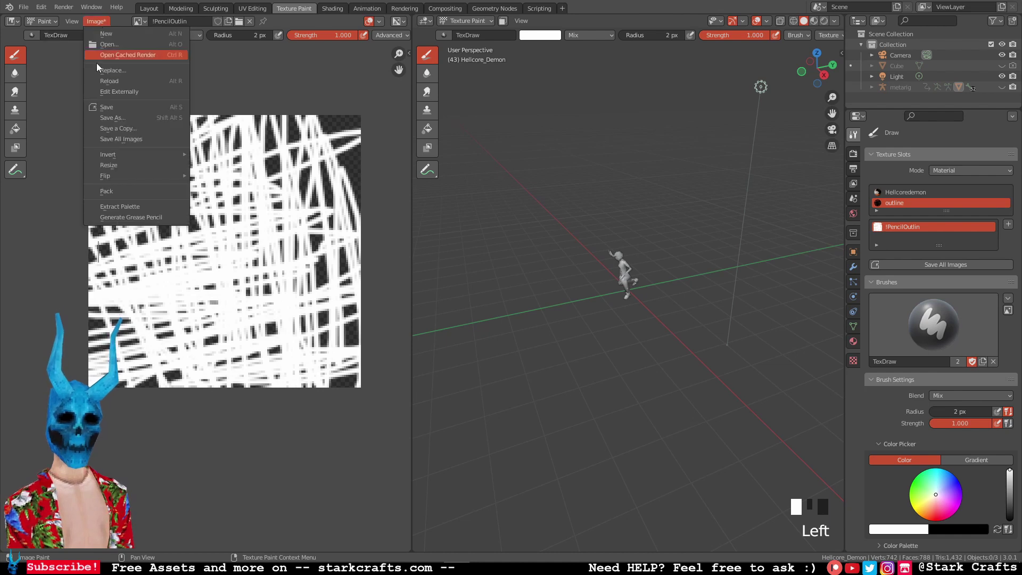
click(116, 107)
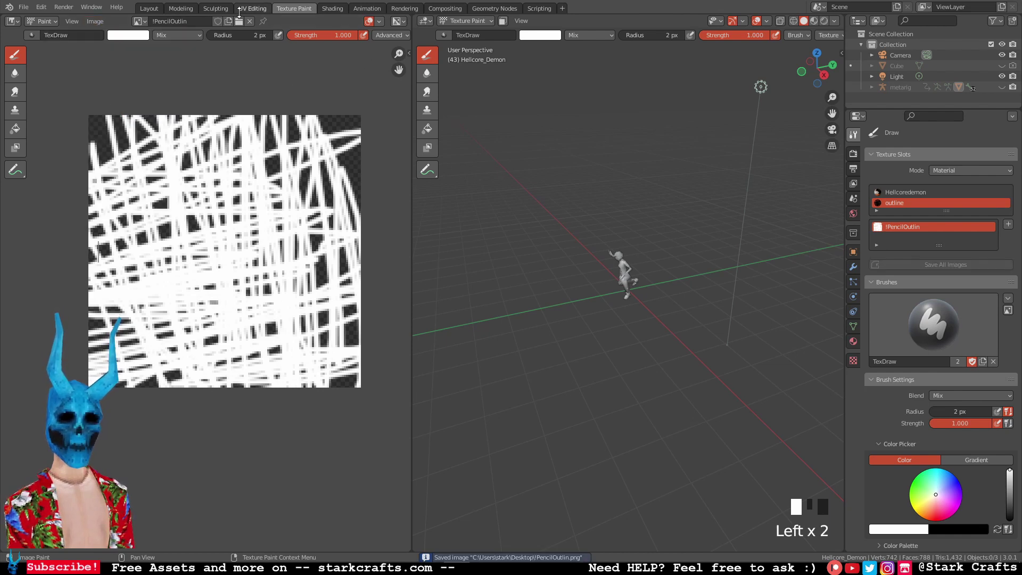
click(331, 8)
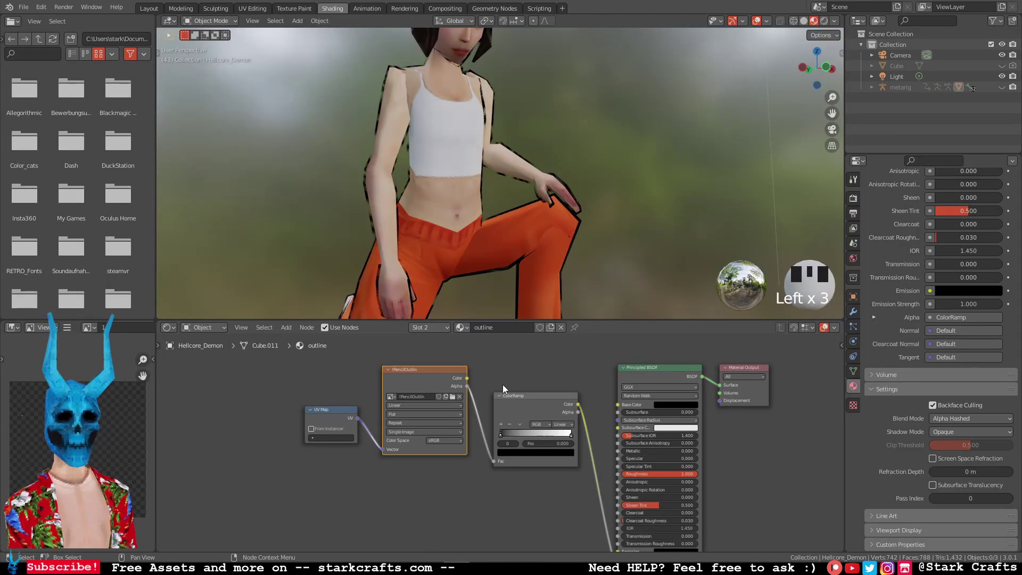
middle_drag(493, 155, 420, 185)
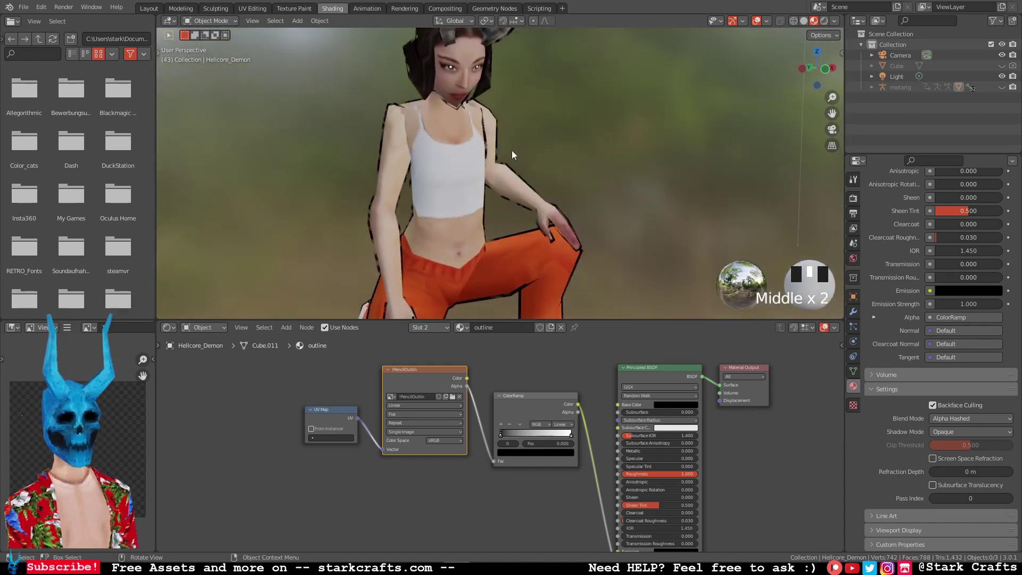
middle_drag(512, 150, 486, 200)
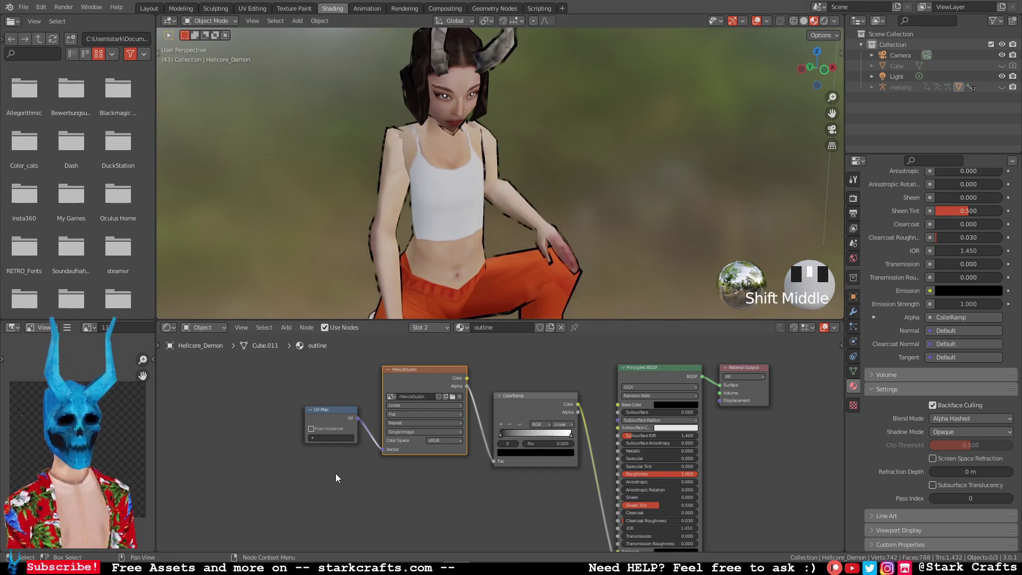
- Move the UV Map node away from the Image Texture and set the ColorRamp stops to about 0.09 (black) and 0.91 (white)
drag(319, 421, 293, 413)
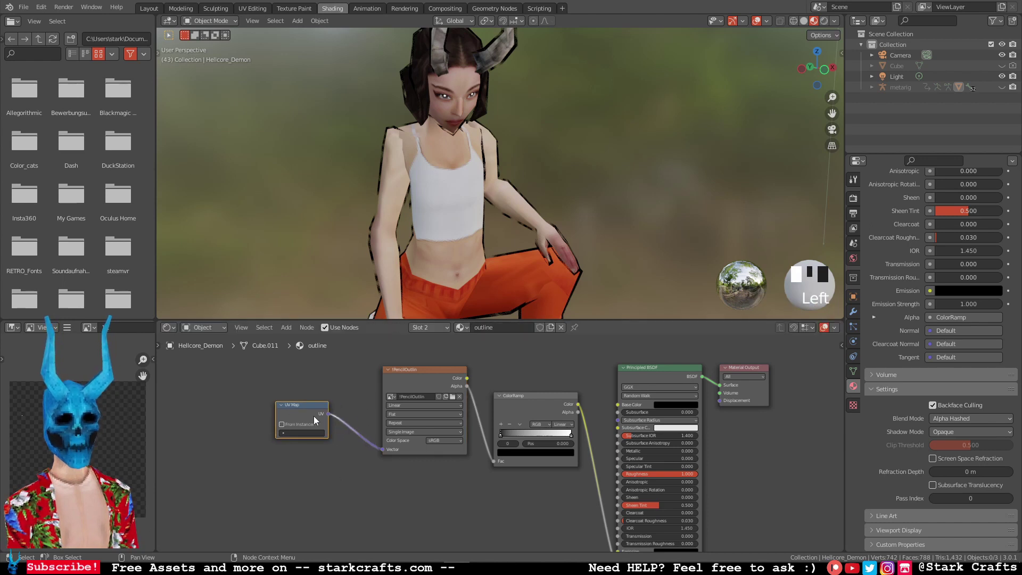
click(500, 435)
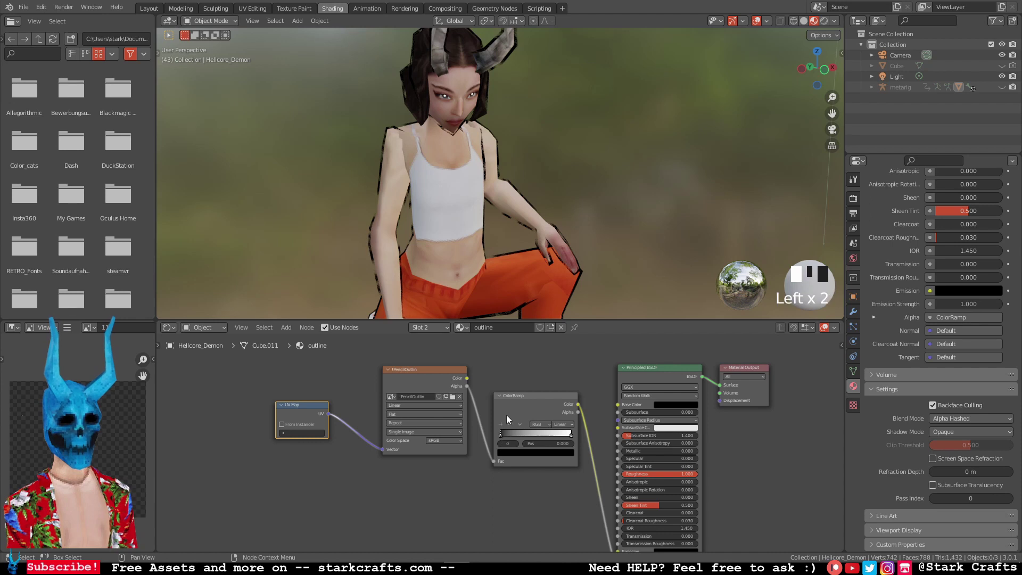
click(506, 414)
drag(500, 435, 506, 435)
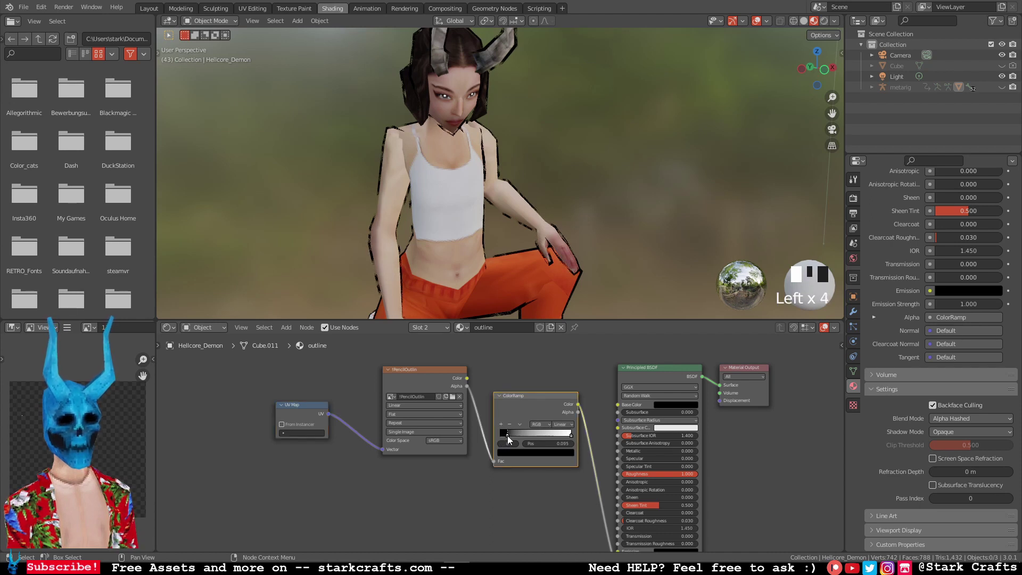
drag(570, 436, 565, 435)
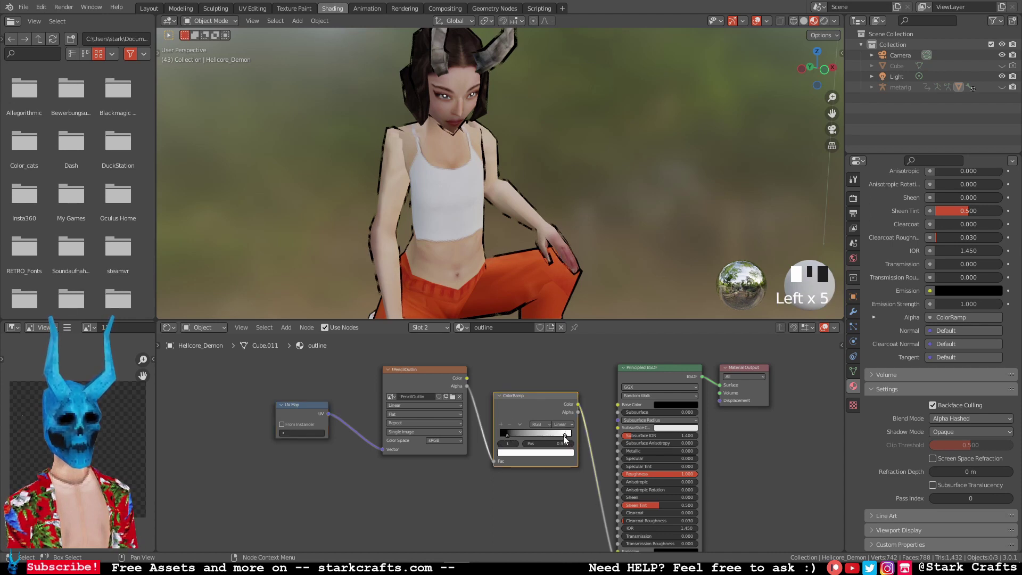
- Add a second UV map to the character mesh and name it UV_OUTLINE
click(293, 414)
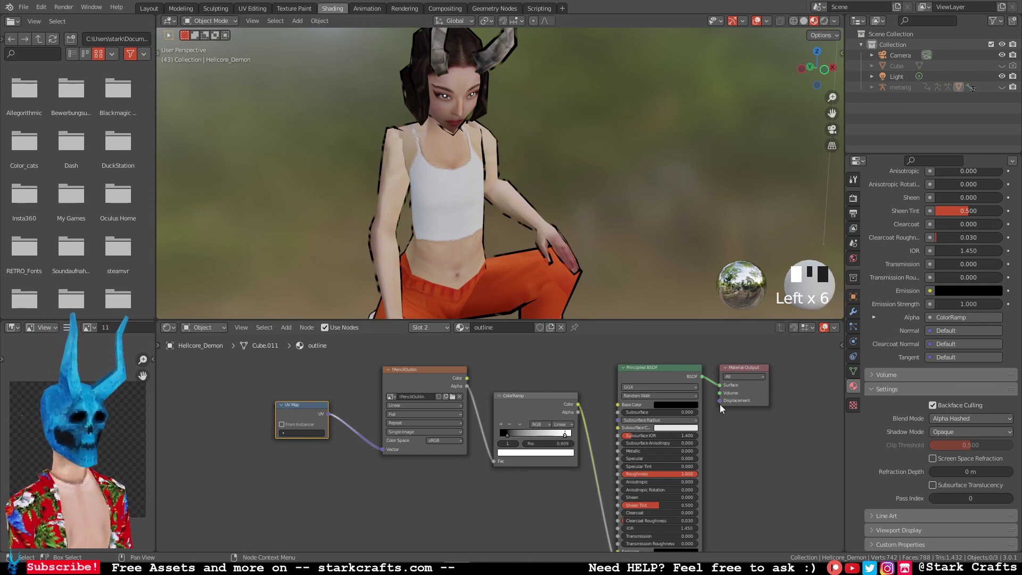
click(854, 371)
click(886, 368)
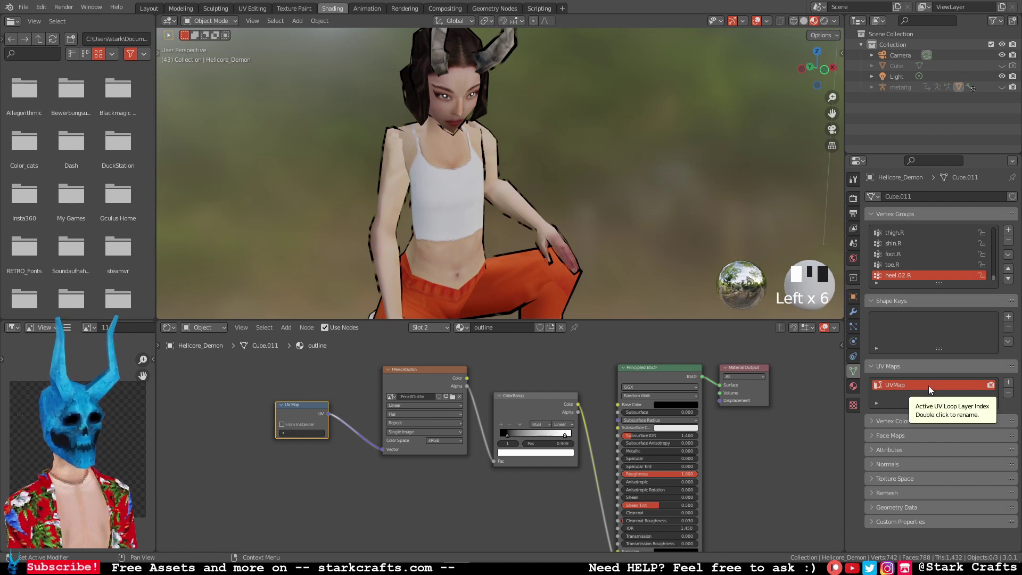
click(1010, 382)
double_click(900, 398)
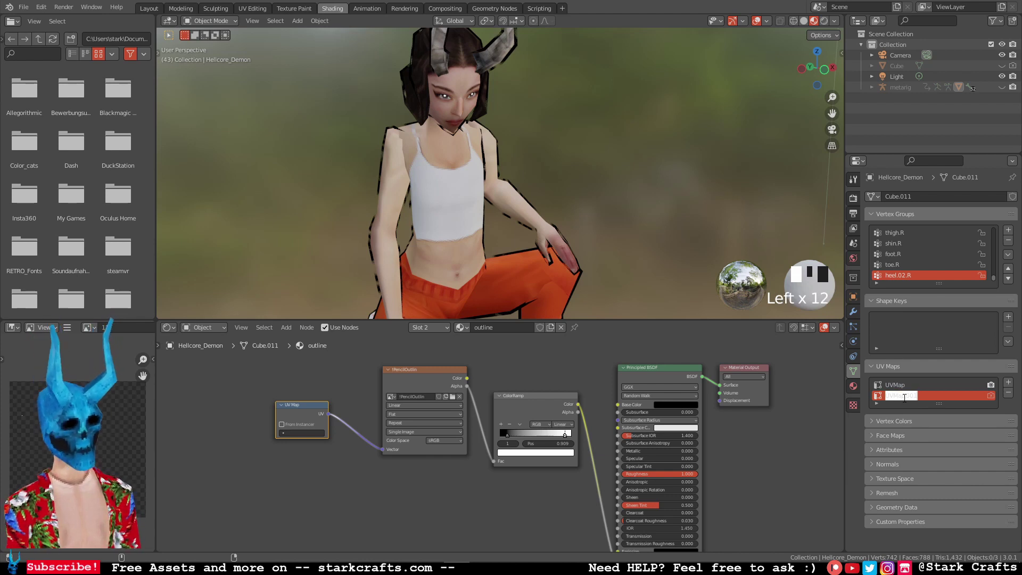
key(BackSpace)
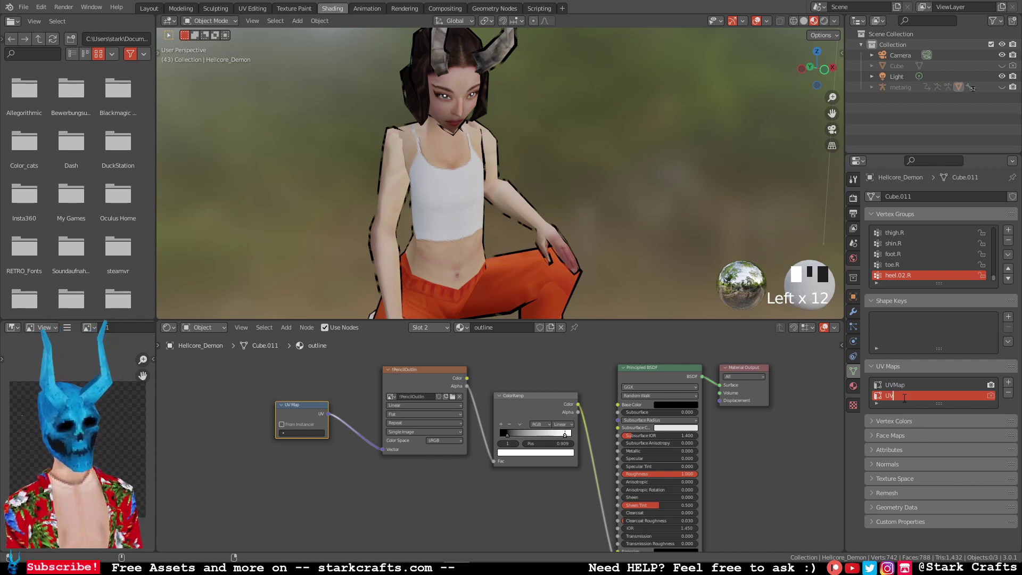
text(UVOU)
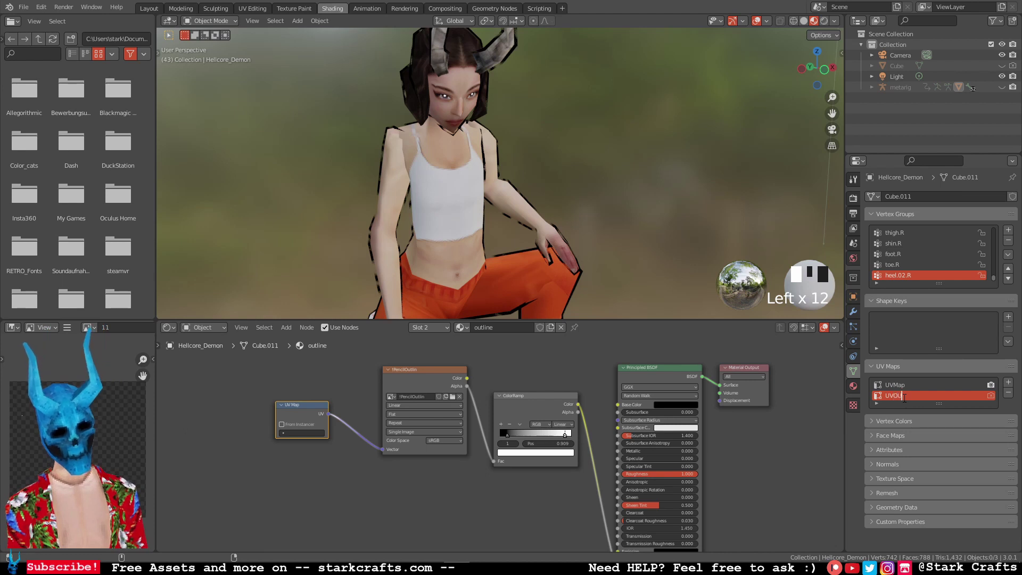
text(TLINE)
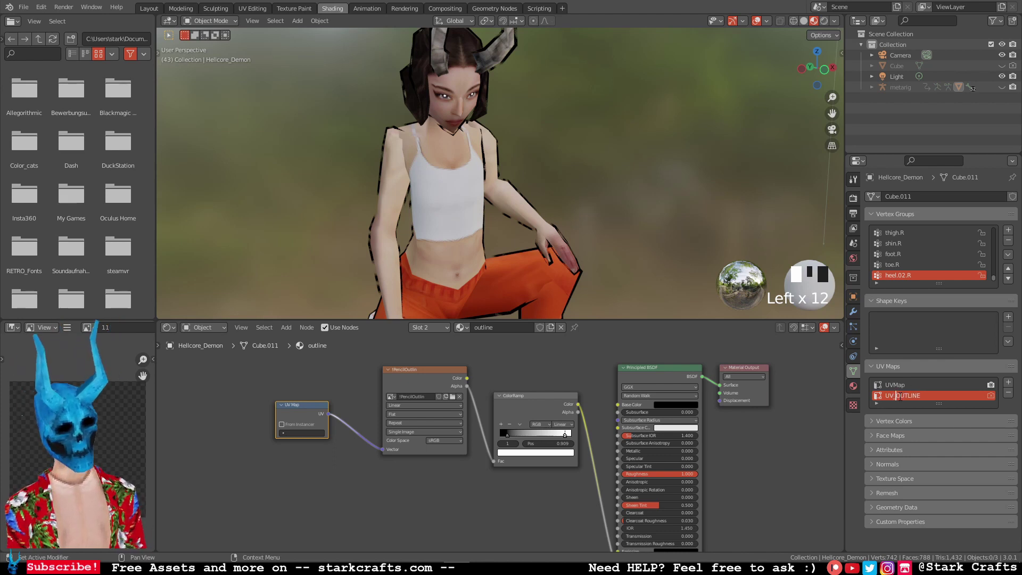
text( _)
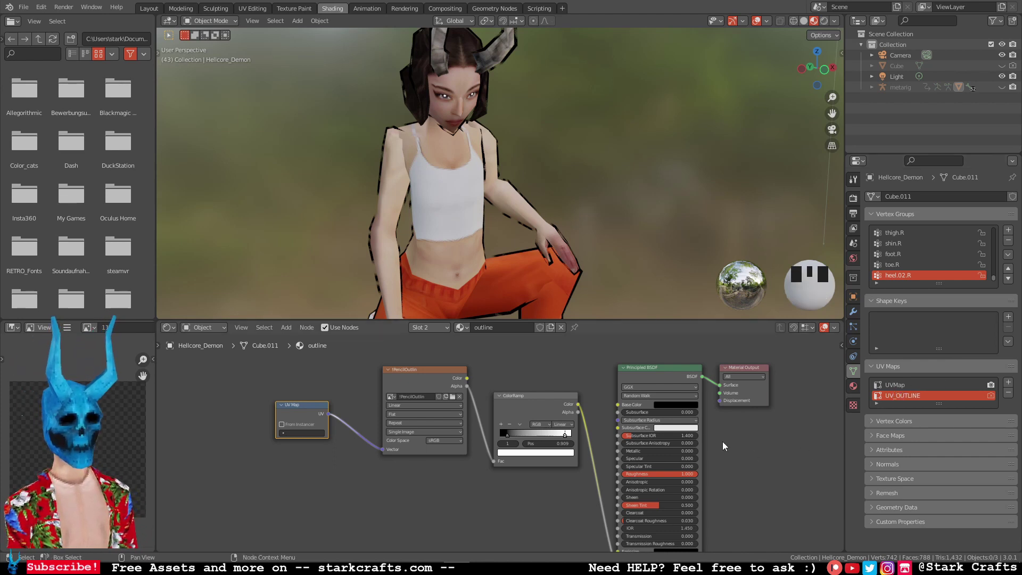
key(Return)
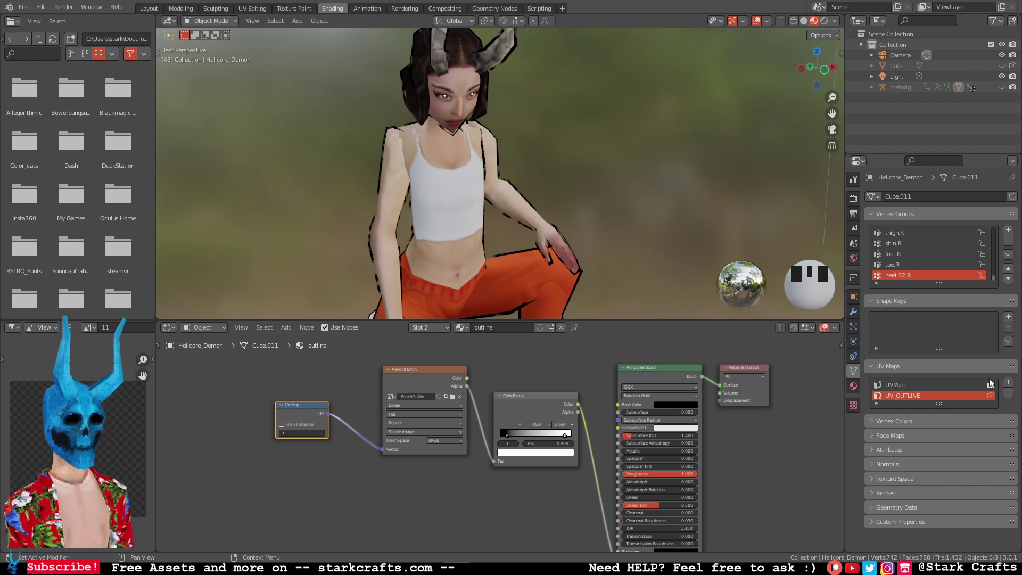
- Assign the UV_OUTLINE map to the UV Map node of the outline material
click(293, 405)
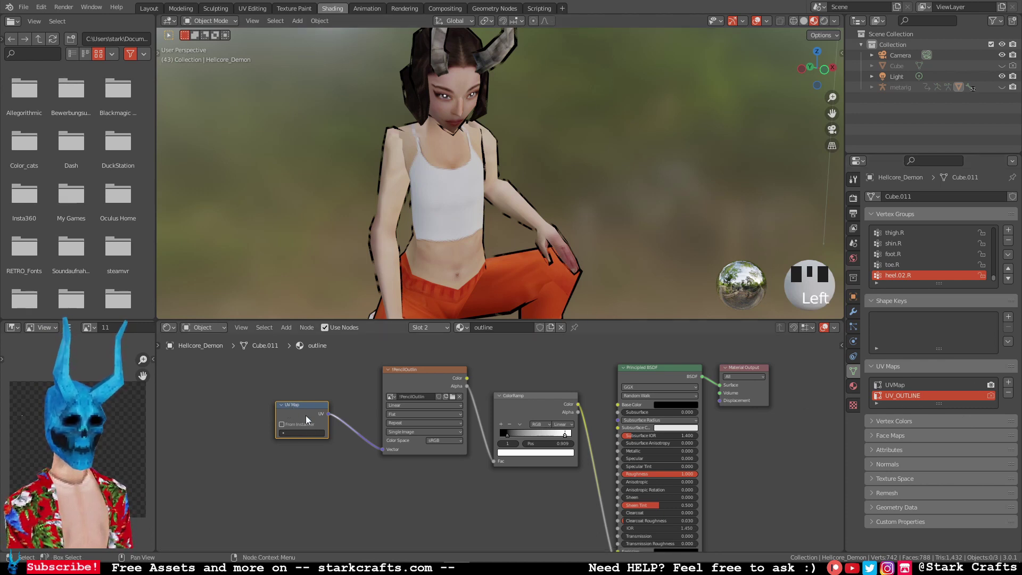
click(302, 432)
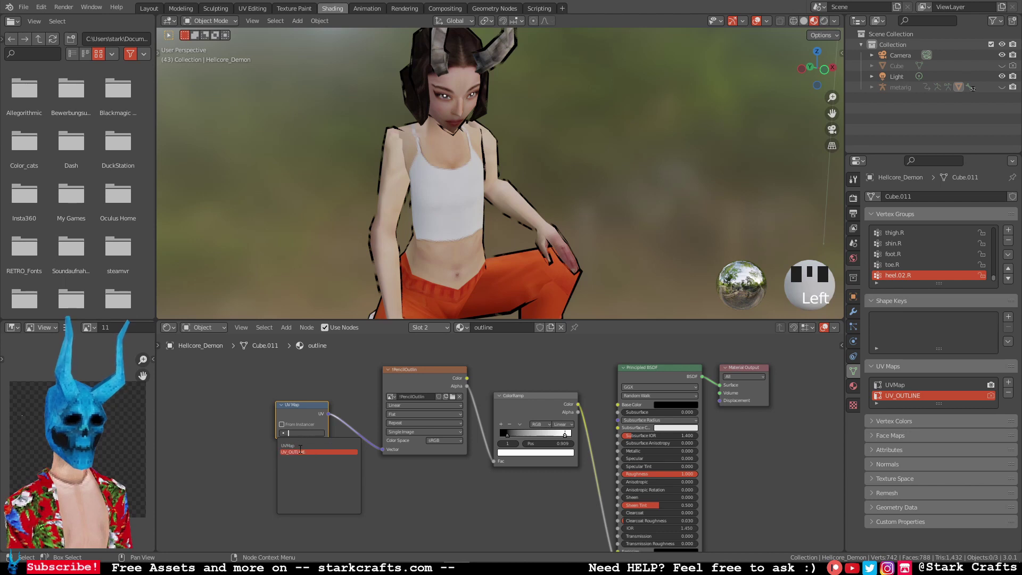
click(300, 451)
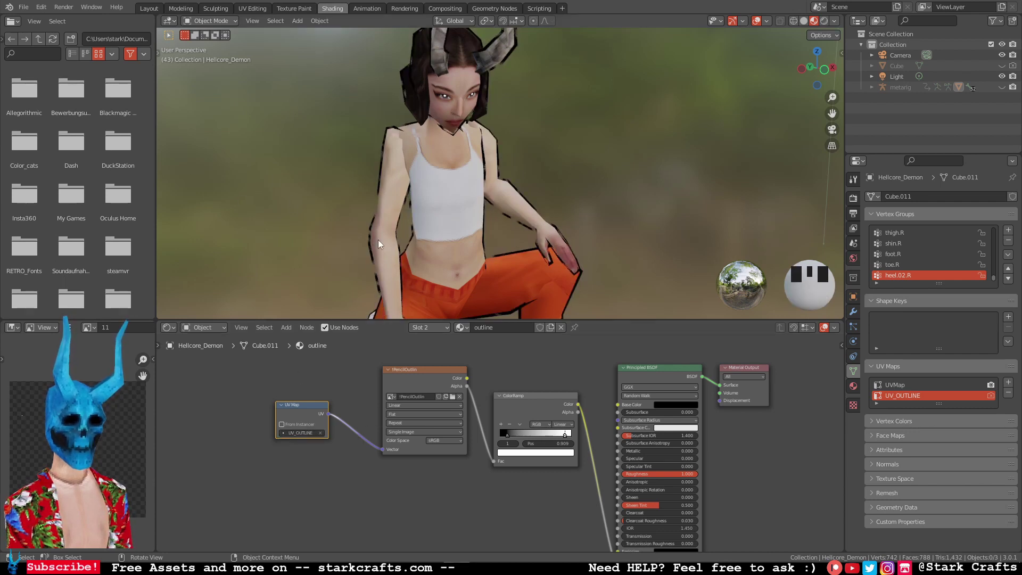
- Widen the image area, change it to a UV Editor and display the !PencilOutlin image in it
middle_drag(252, 209, 288, 213)
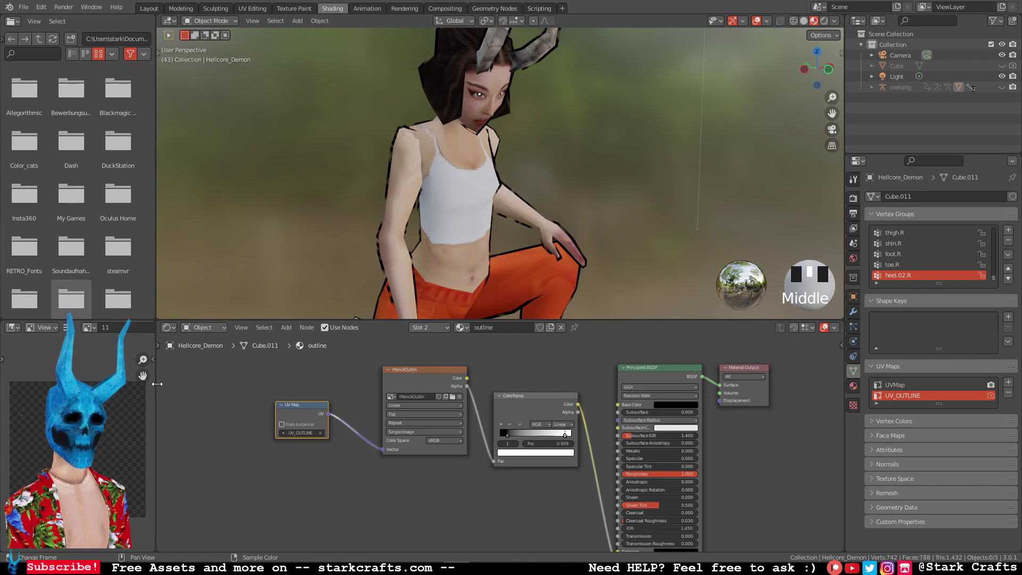
drag(157, 383, 286, 383)
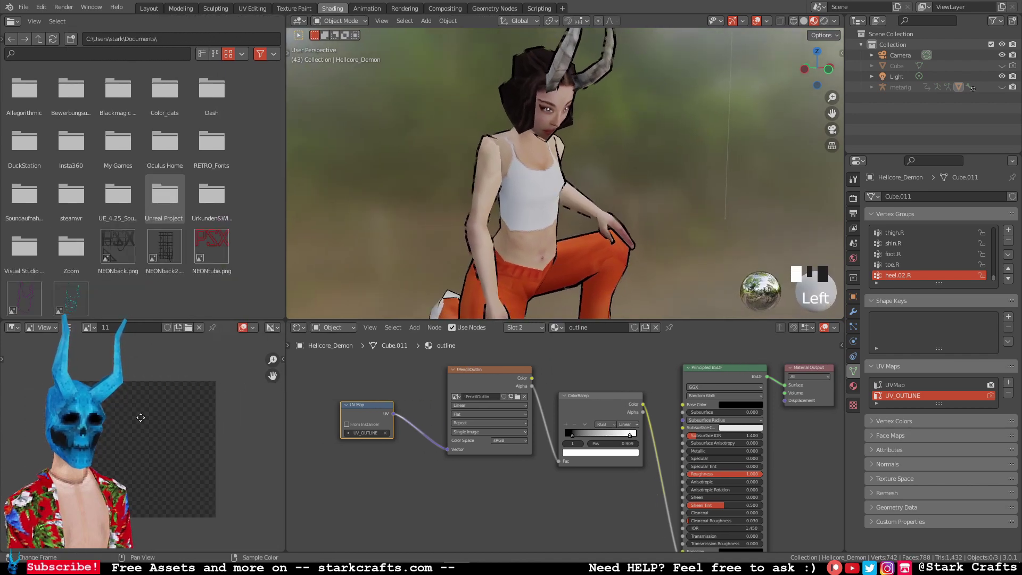
click(12, 328)
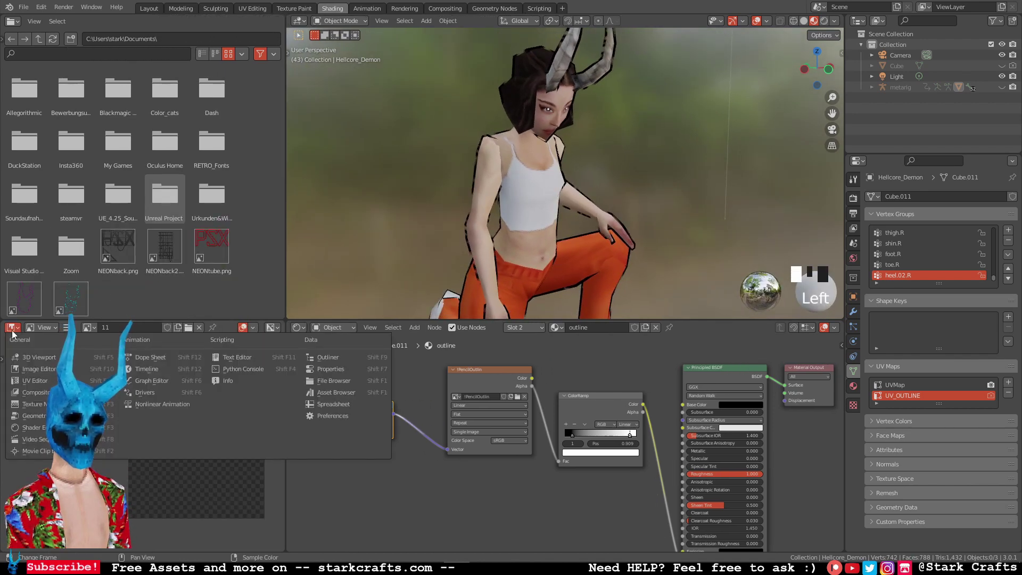
click(43, 382)
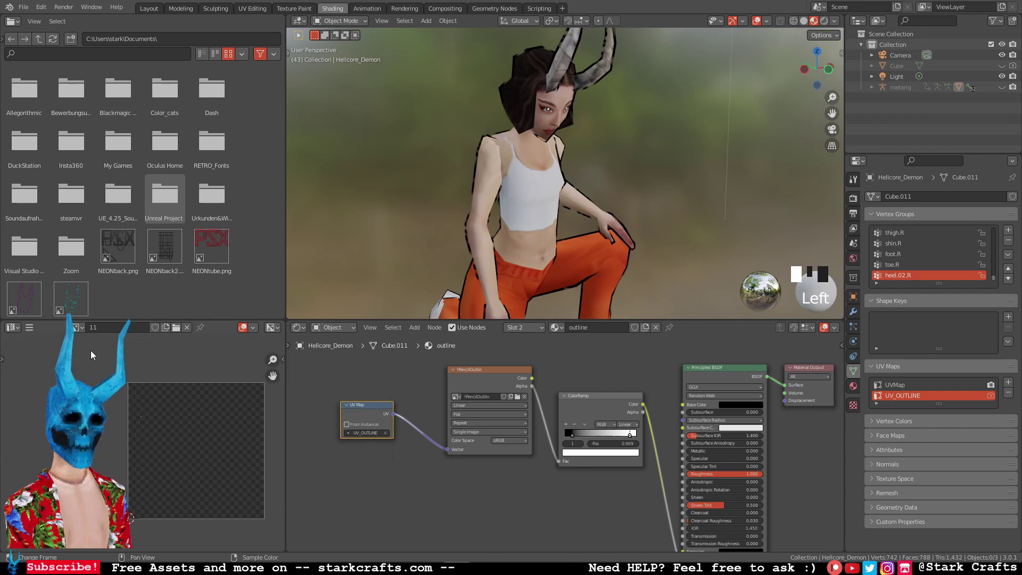
click(79, 328)
click(104, 377)
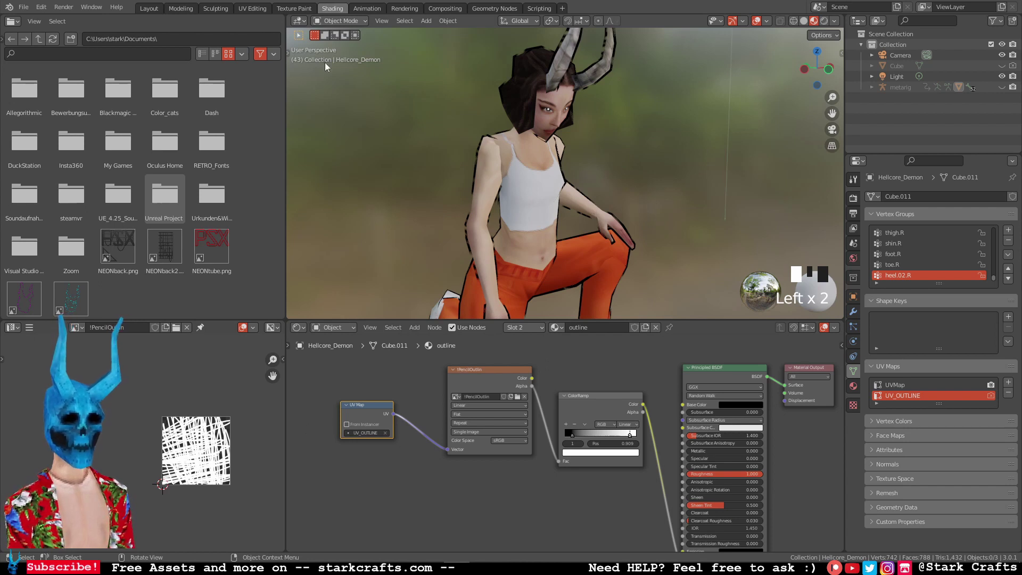
- Put the character in Edit Mode with its whole mesh selected and make UV_OUTLINE the active UV map
click(344, 20)
click(338, 45)
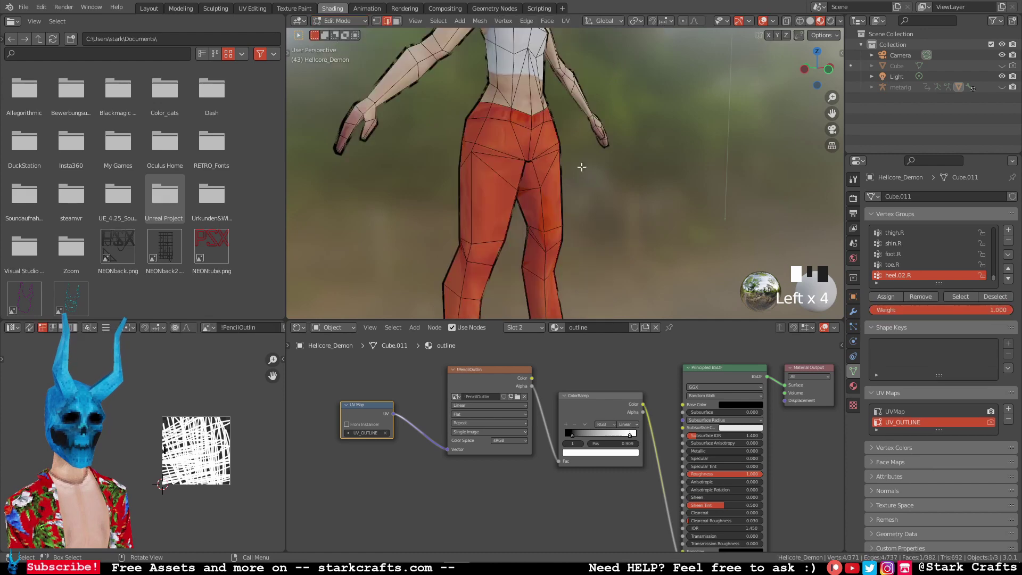
key(a)
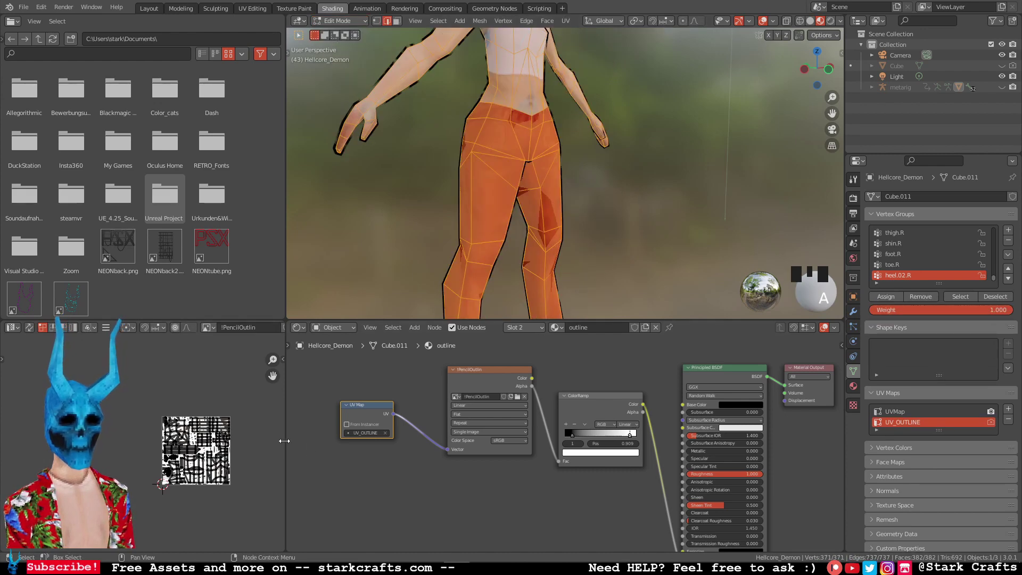
drag(286, 451, 303, 452)
scroll(270, 467, down, 2)
scroll(270, 468, up, 10)
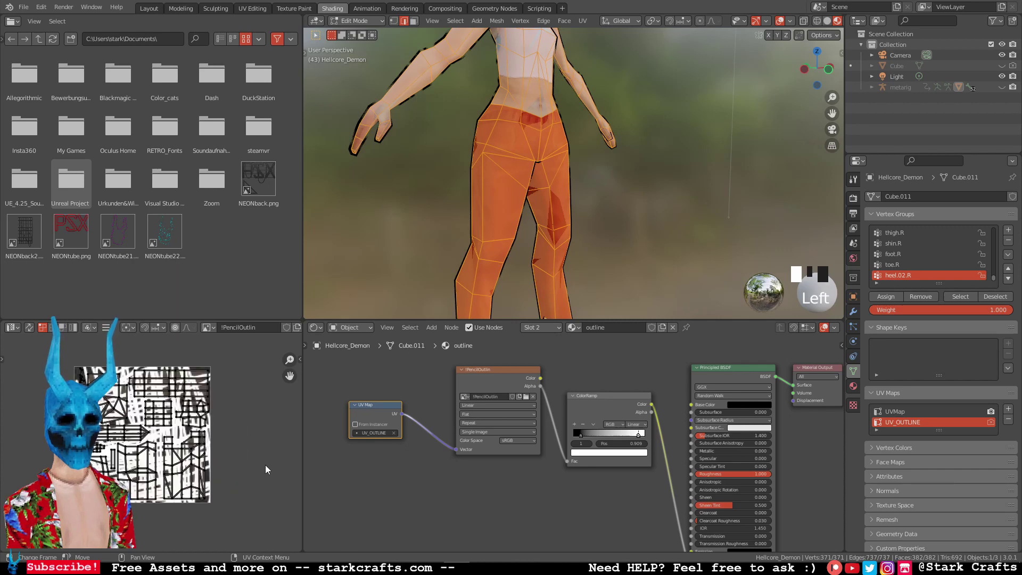
middle_drag(177, 479, 150, 489)
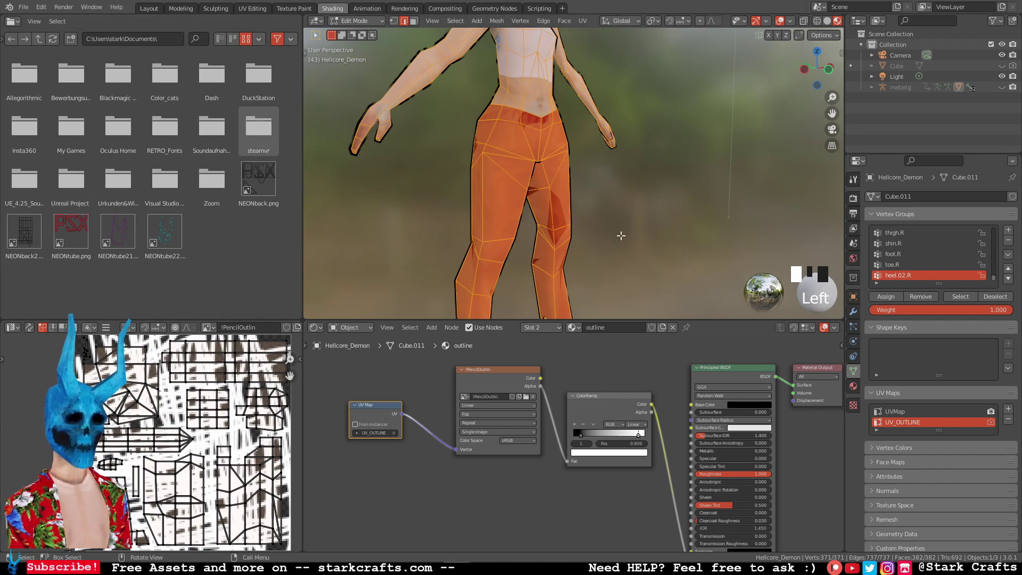
click(899, 412)
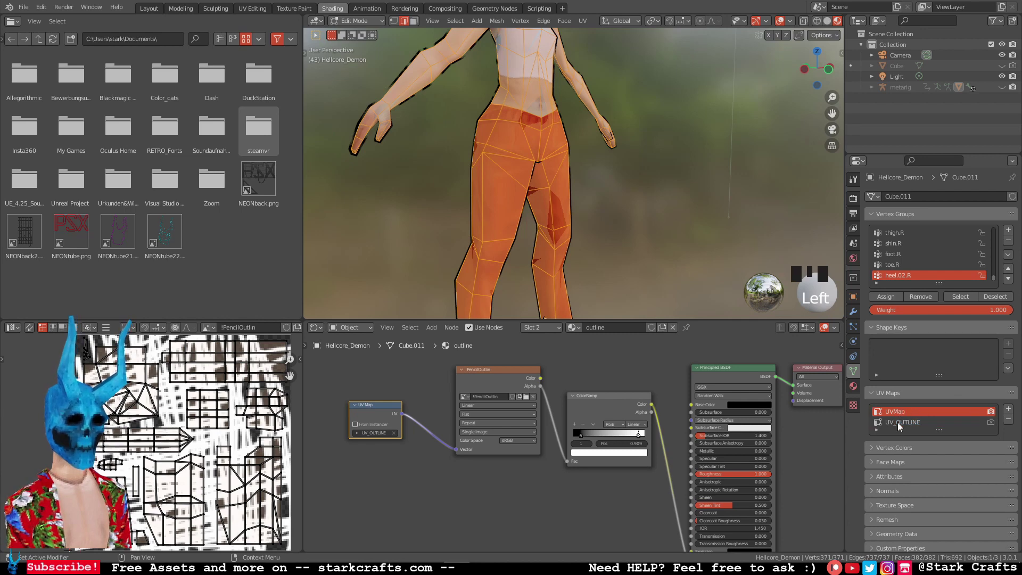
click(898, 423)
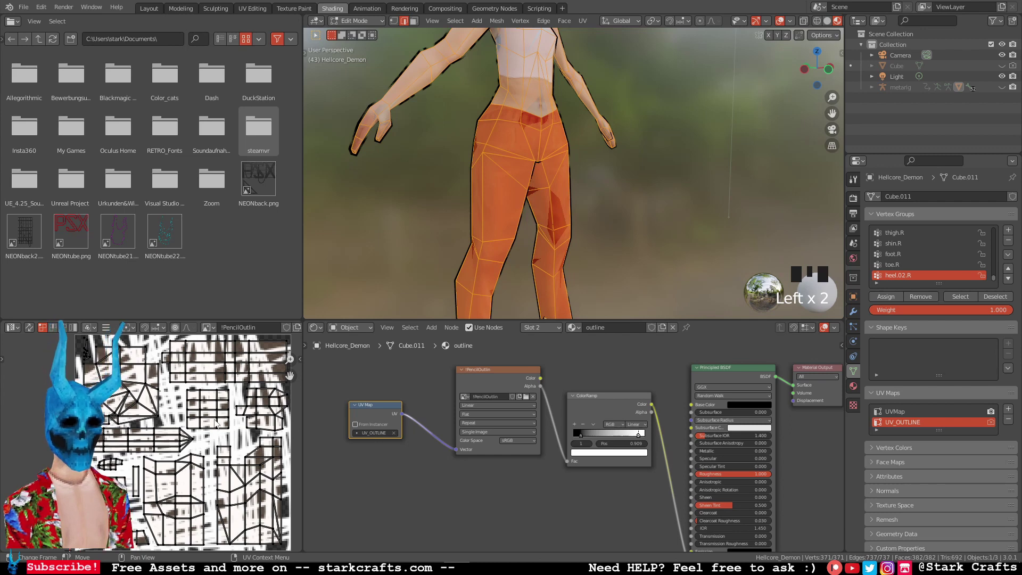
- Select all UVs of the UV_OUTLINE map and scale them up by more than 1.5 times over the pencil texture
key(a)
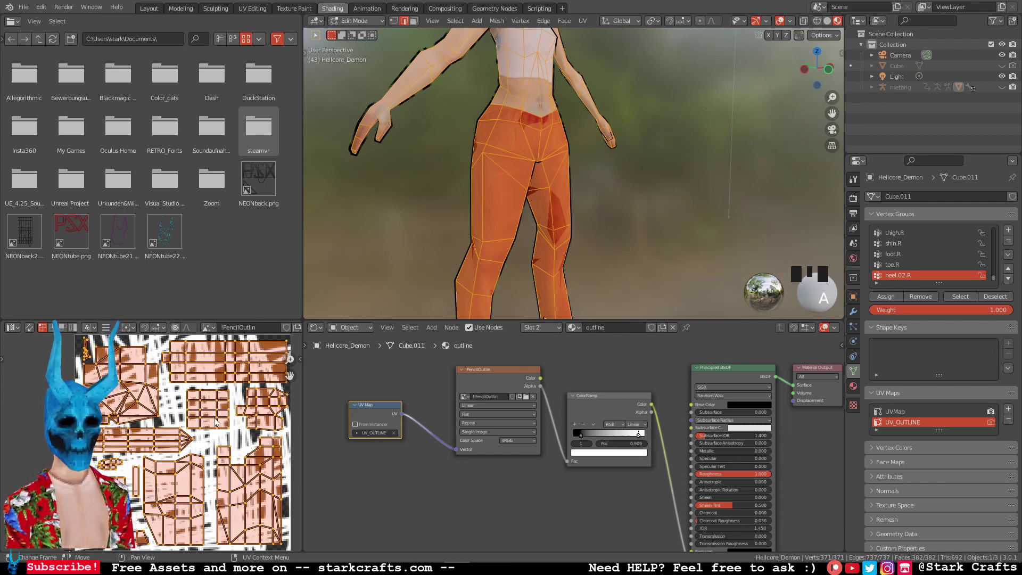
key(s)
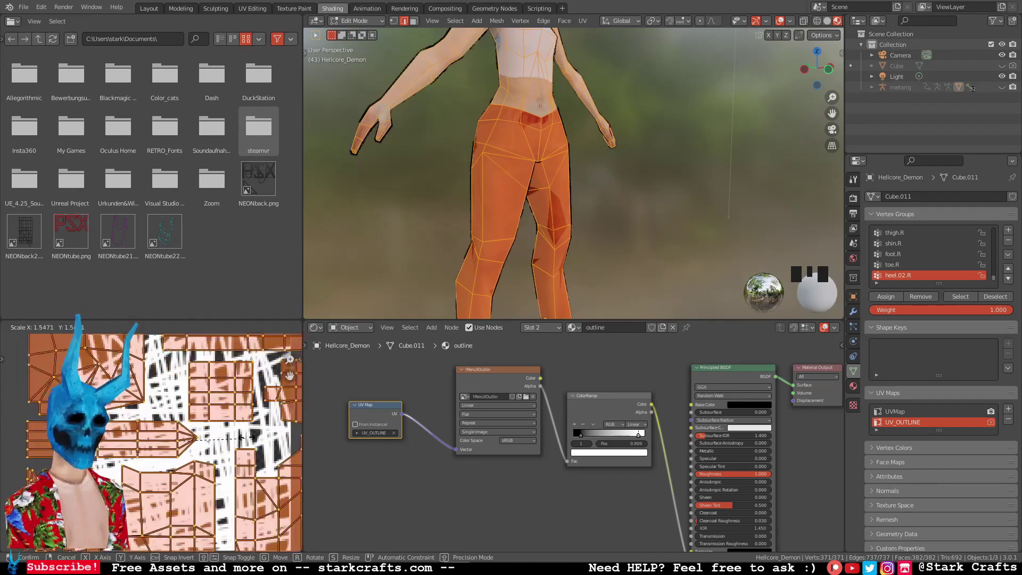
click(255, 441)
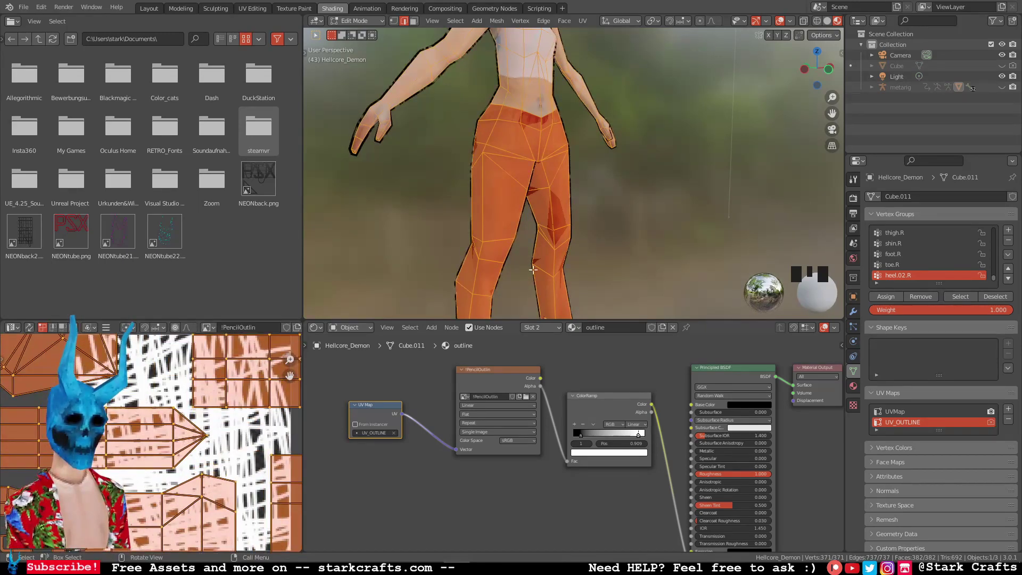
shift+middle_drag(551, 138, 660, 137)
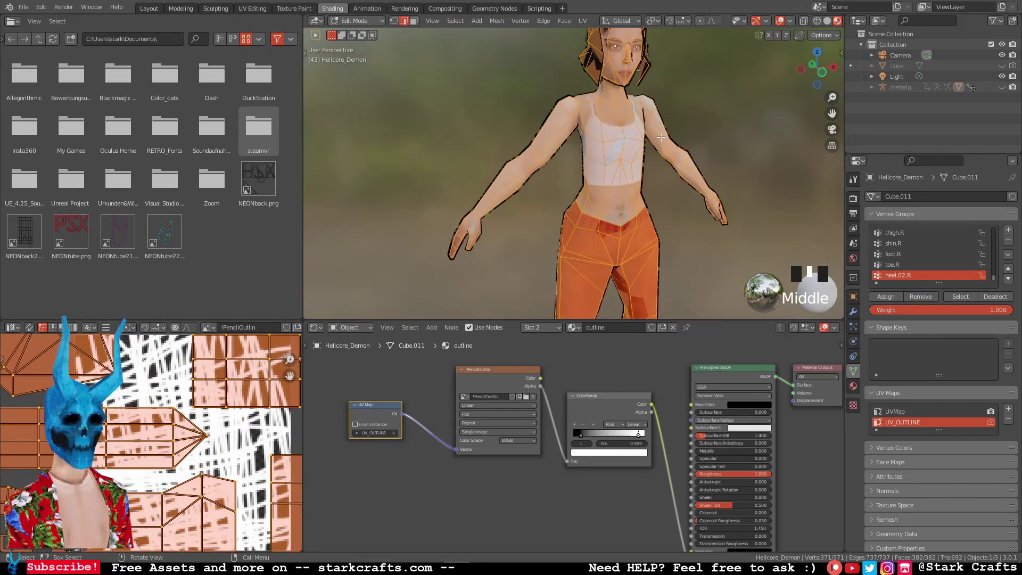
scroll(661, 137, up, 1)
scroll(692, 80, down, 3)
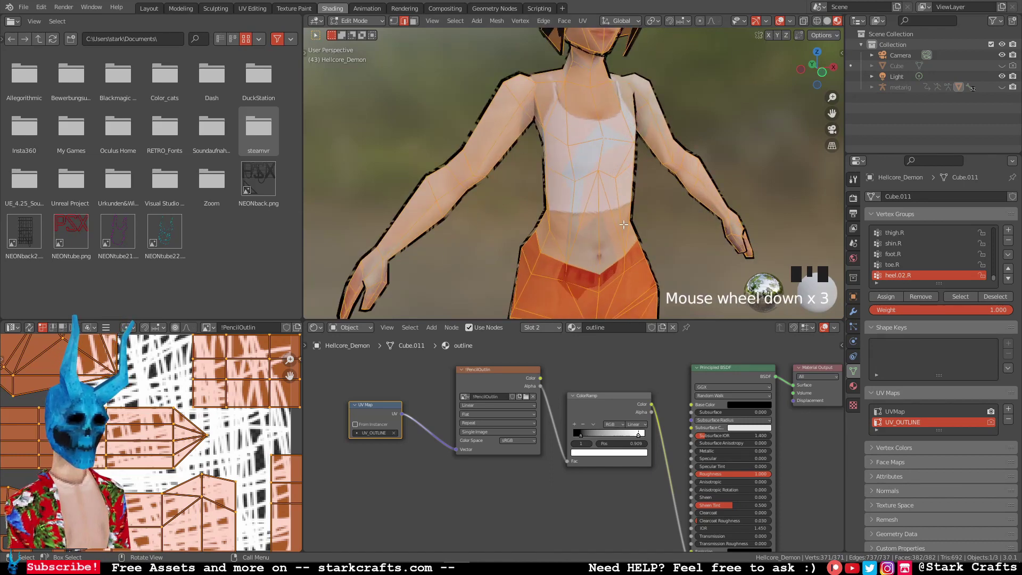
- Hide the viewport overlays and examine the pencil outline on the character's arms and torso
click(781, 21)
middle_drag(472, 198, 494, 197)
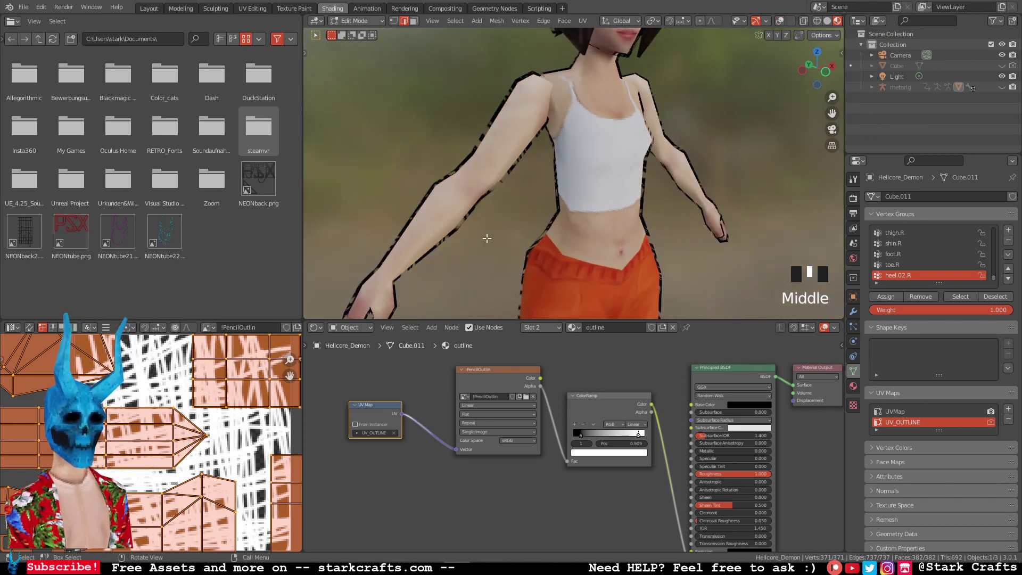
scroll(490, 237, up, 4)
middle_drag(491, 238, 604, 207)
scroll(556, 213, down, 4)
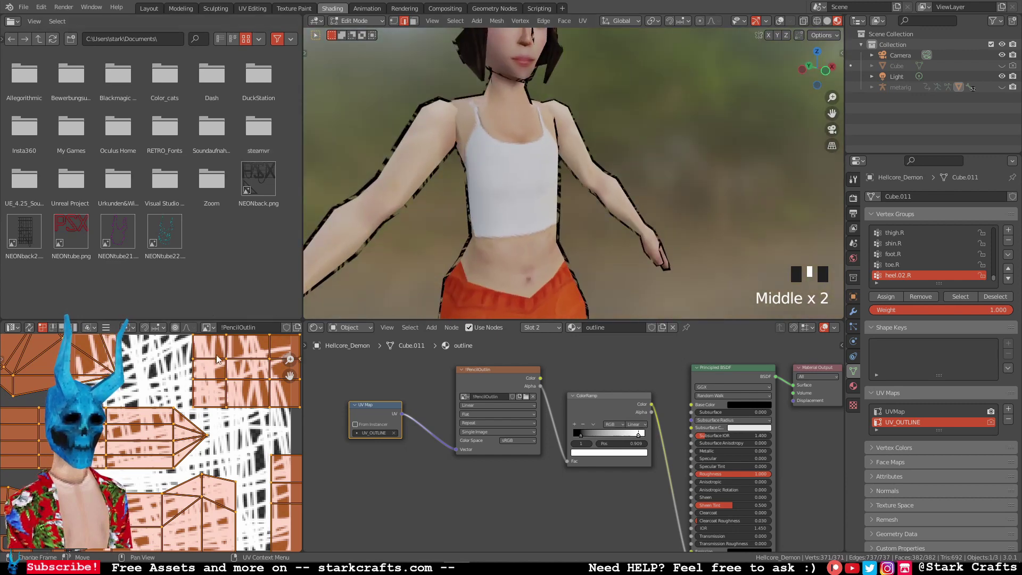
middle_drag(502, 200, 489, 210)
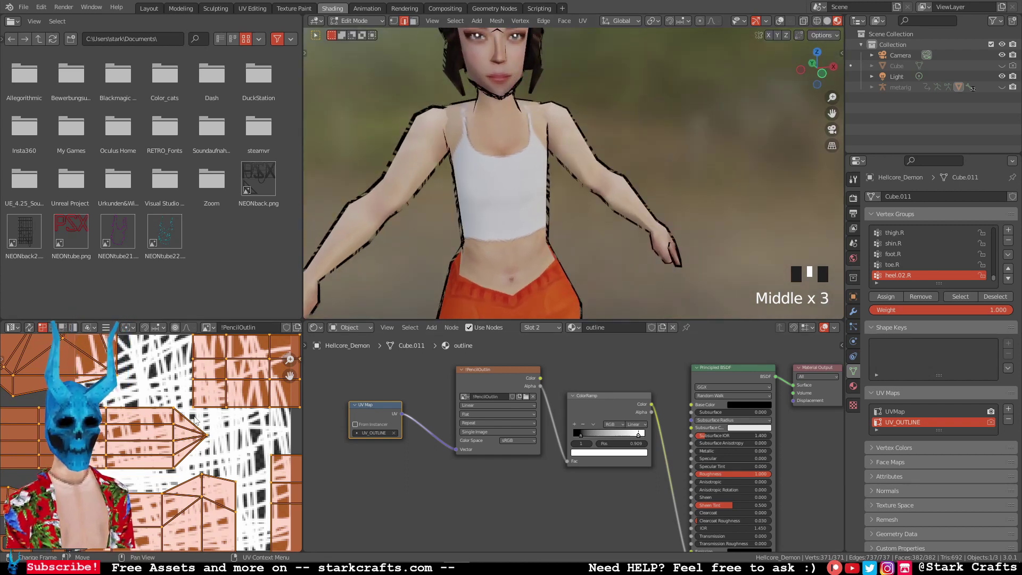
- Scale all UVs of the outline map up by about 2.7 times and enlarge them once more for finer outline breaks
key(s)
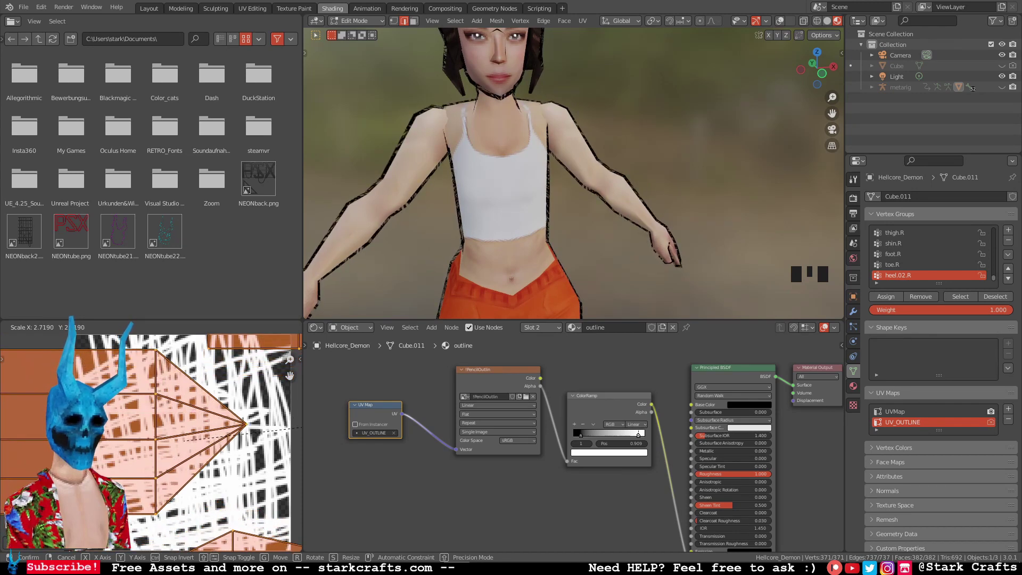
click(319, 426)
middle_drag(448, 194, 463, 237)
key(s)
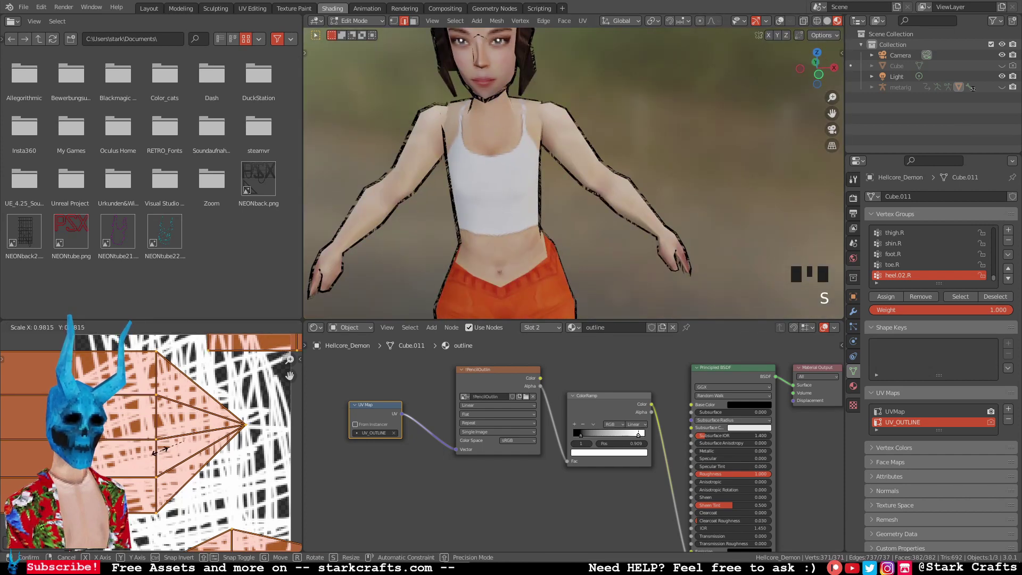
click(160, 449)
middle_drag(468, 191, 446, 182)
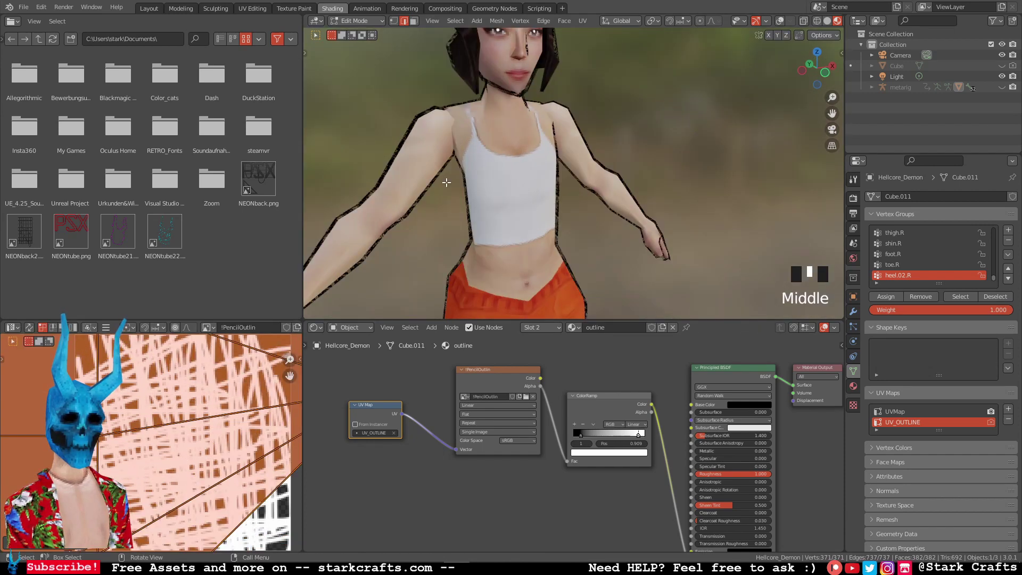
- Return to the Layout workspace in Object Mode and expand the settings of the Solidify and Displace modifiers
click(155, 9)
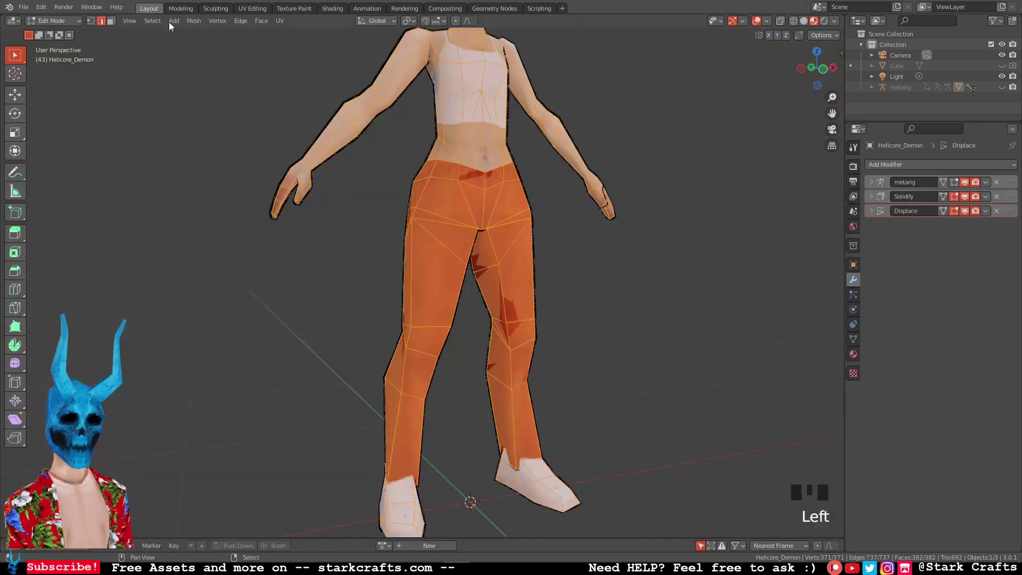
key(Tab)
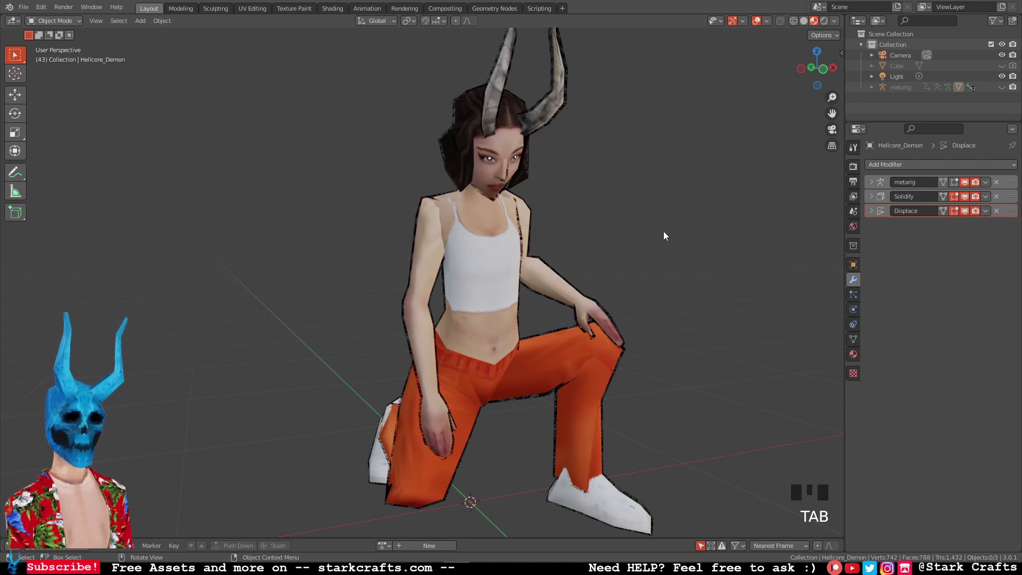
click(871, 196)
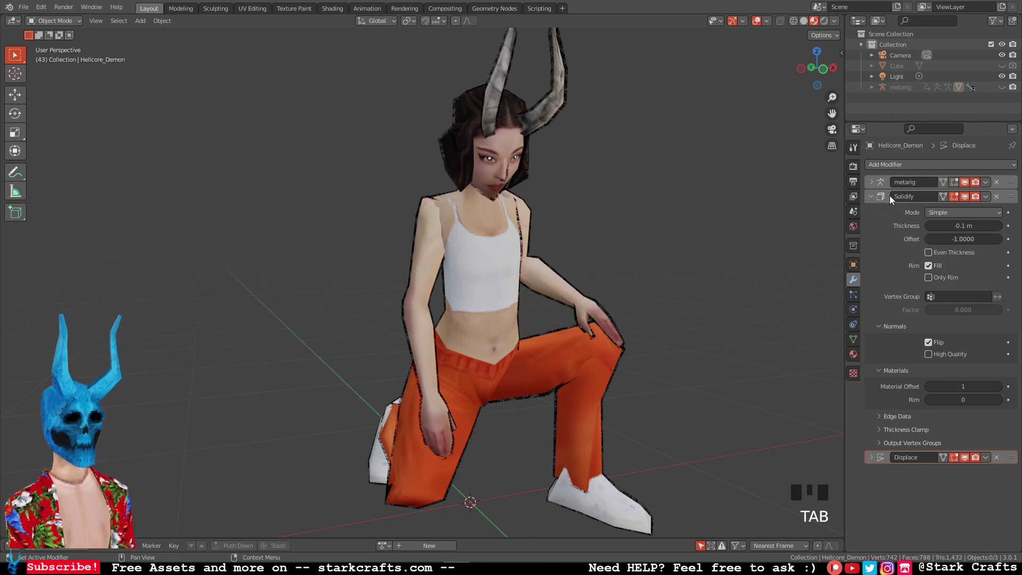
click(871, 458)
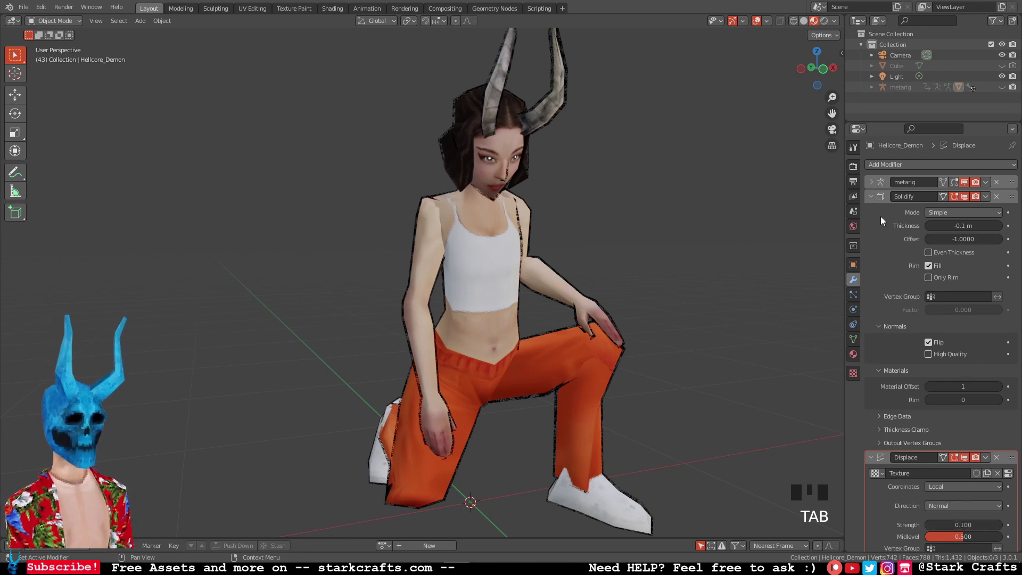
middle_drag(611, 222, 631, 218)
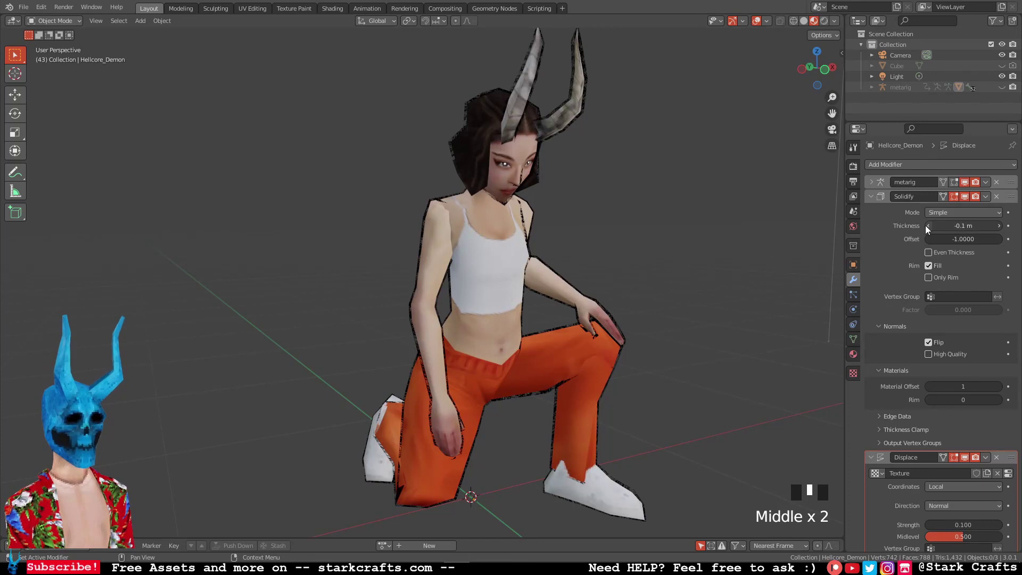
- Thin the outline by bringing the Solidify modifier's thickness to about -0.08 m in small increments
click(999, 225)
click(998, 226)
click(999, 226)
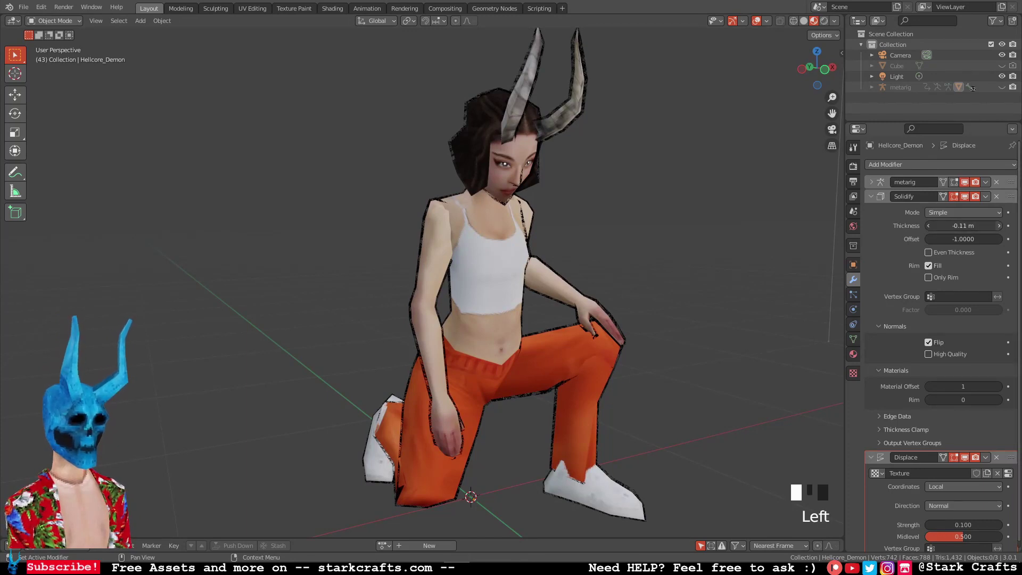
click(998, 226)
click(998, 226)
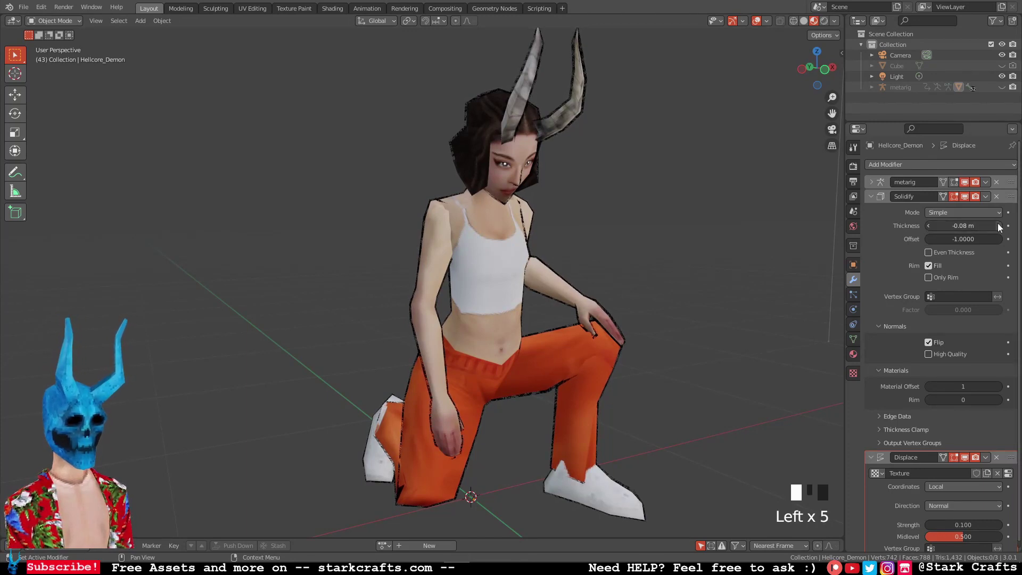
click(998, 225)
- Examine the outline on the posed character from several angles, first in material preview and then in rendered shading
mouse_move(672, 242)
middle_down()
mouse_move(656, 248)
mouse_move(688, 250)
middle_up()
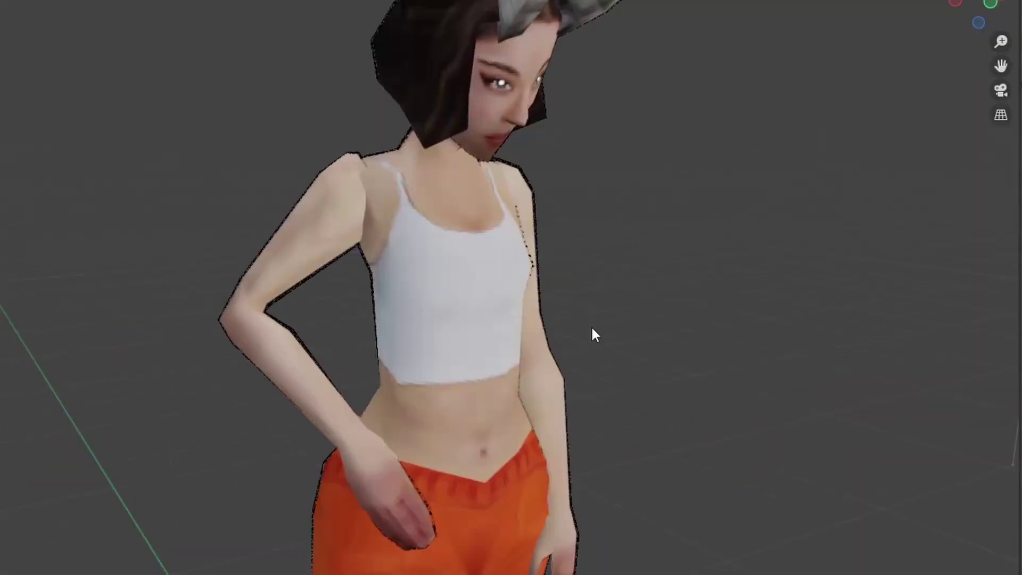
mouse_move(622, 314)
middle_down()
mouse_move(634, 335)
mouse_move(630, 389)
mouse_move(633, 339)
mouse_move(619, 316)
middle_up()
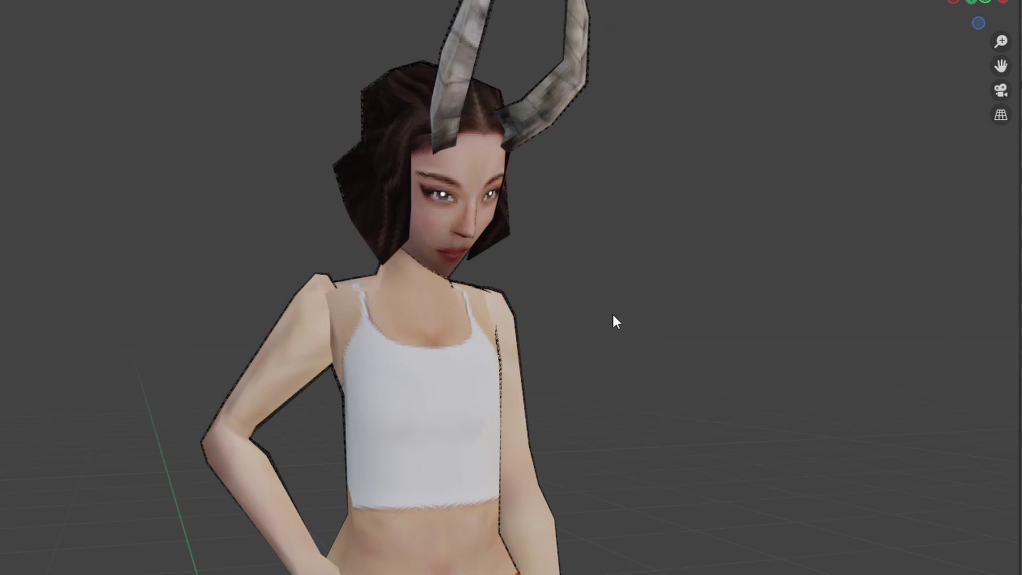
middle_drag(629, 333, 668, 374)
middle_drag(634, 422, 630, 303)
middle_drag(673, 333, 532, 390)
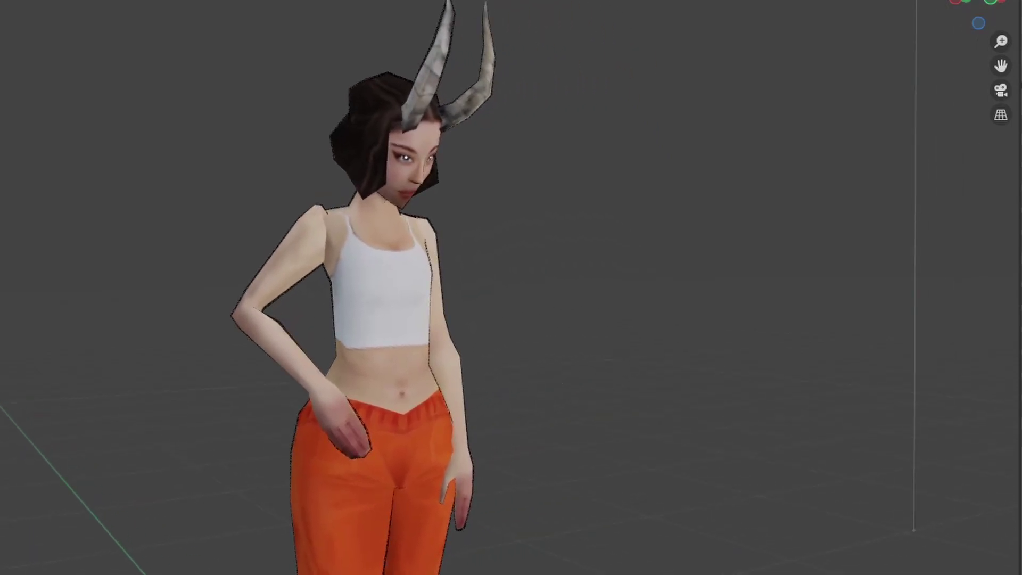
click(941, 4)
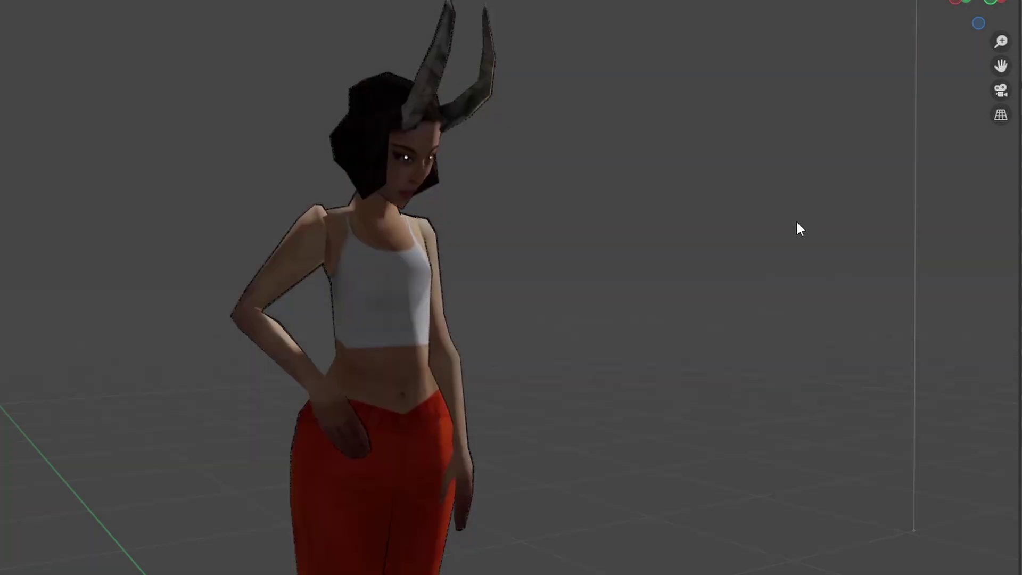
middle_drag(764, 254, 547, 274)
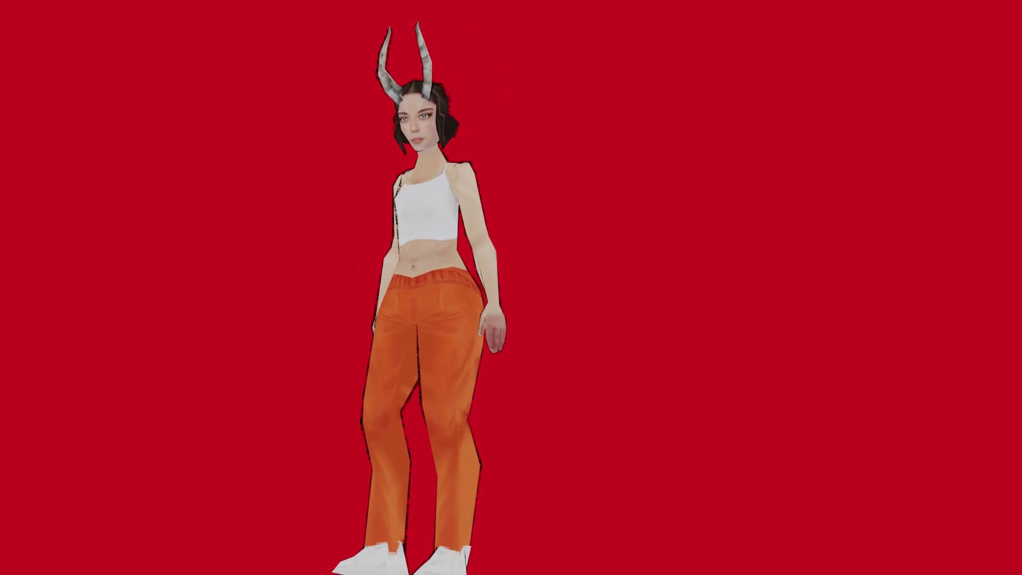